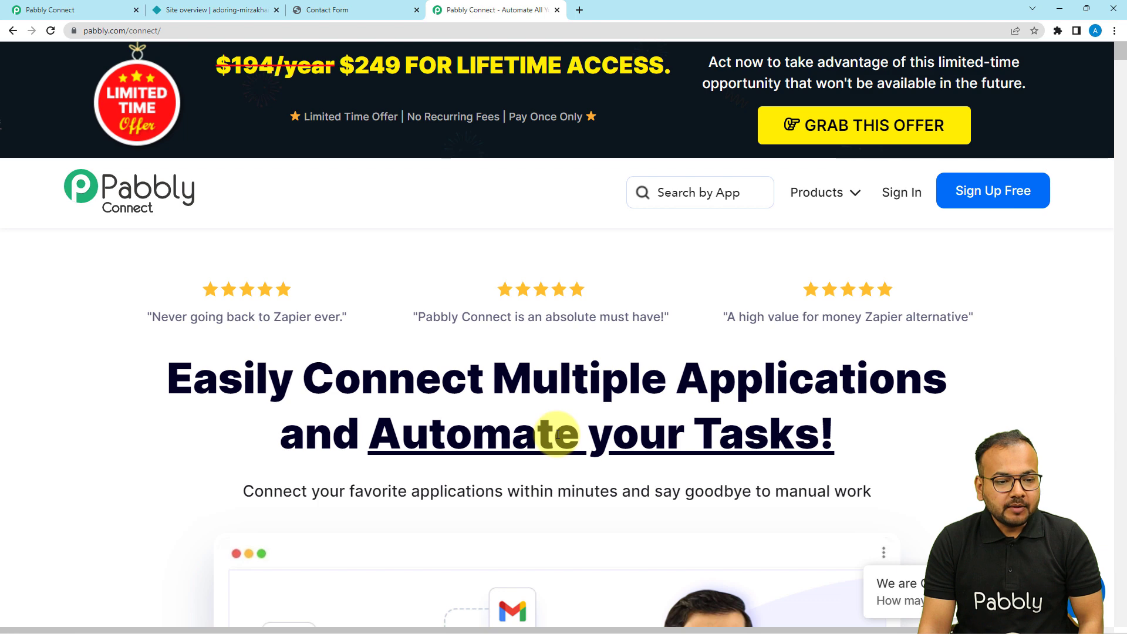
# Step: Close the limited-time offer popup, browse the Pabbly products list, and return to the Connect dashboard
pyautogui.moveTo(92, 32)
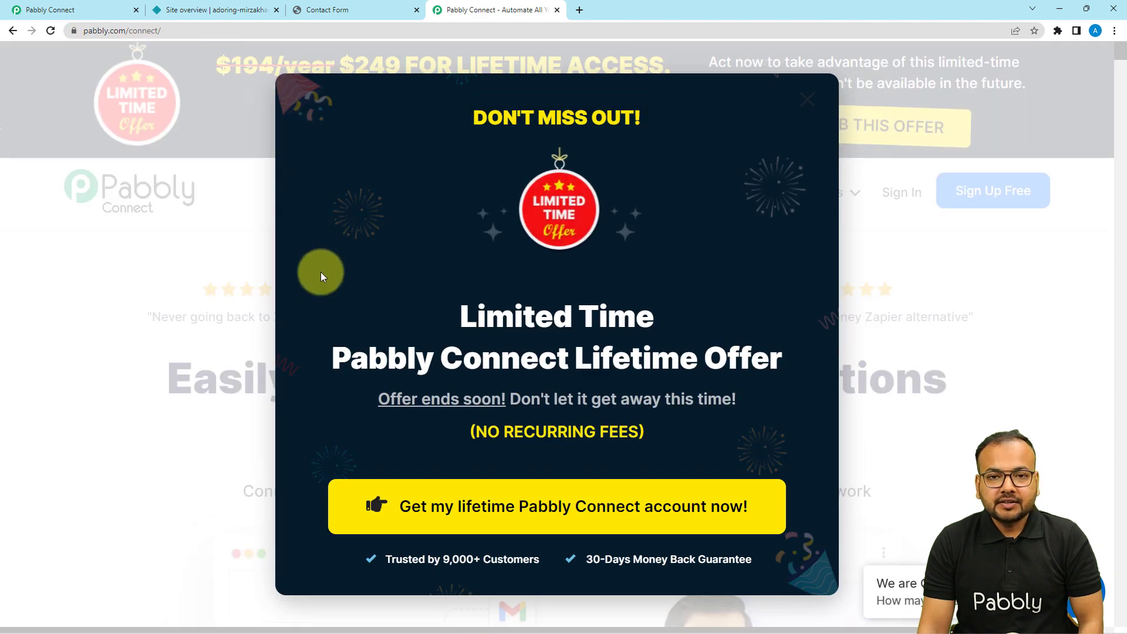
pyautogui.click(809, 102)
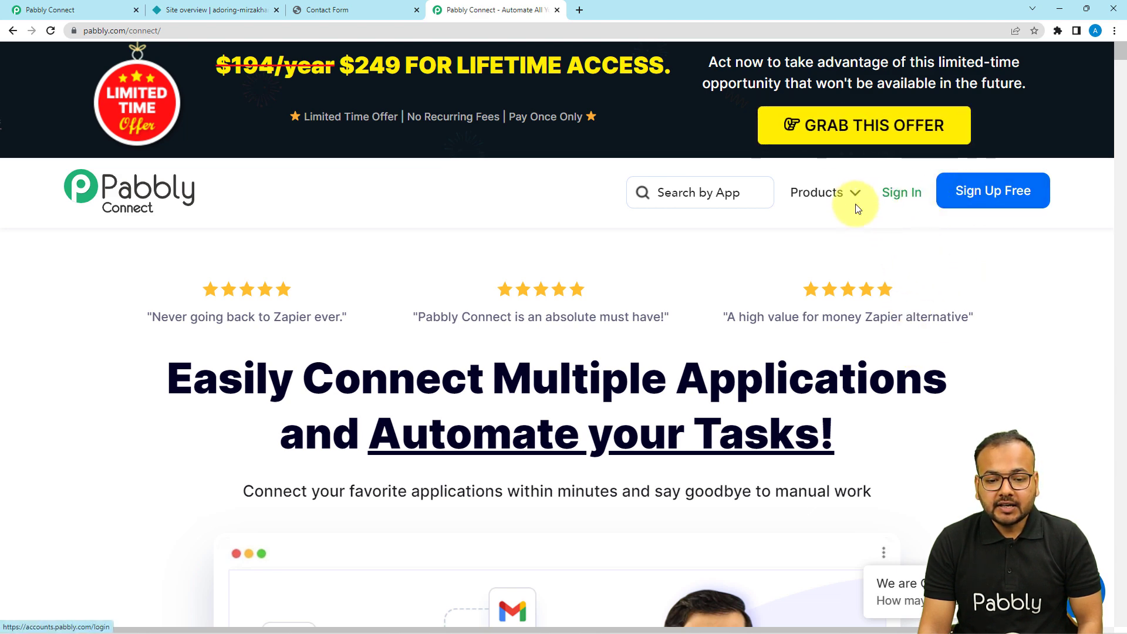
pyautogui.click(828, 201)
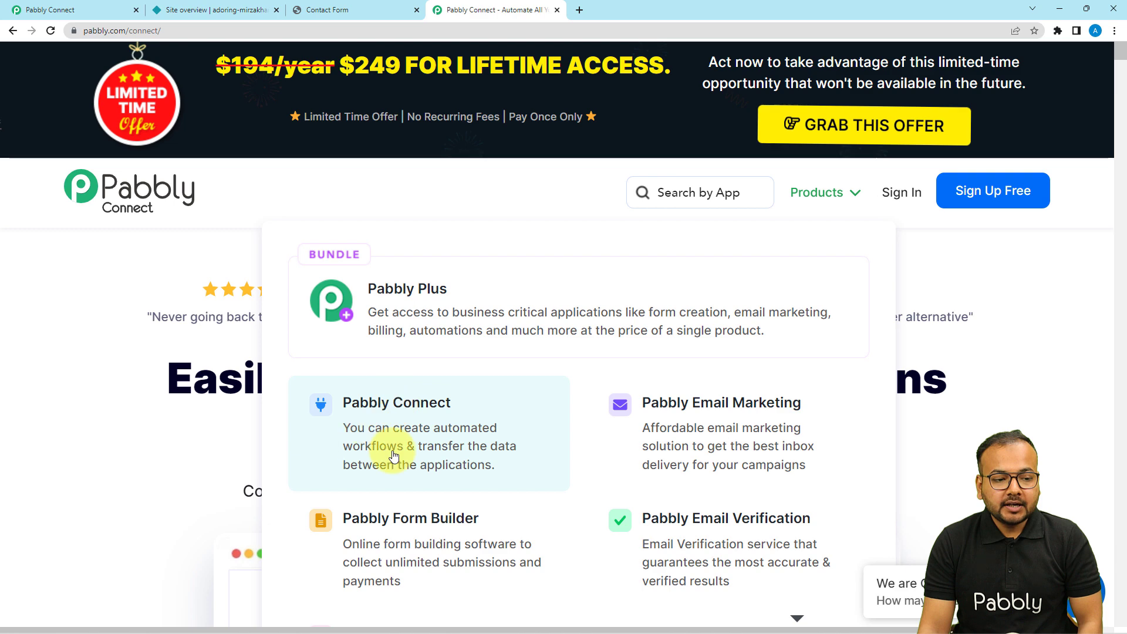
pyautogui.click(41, 10)
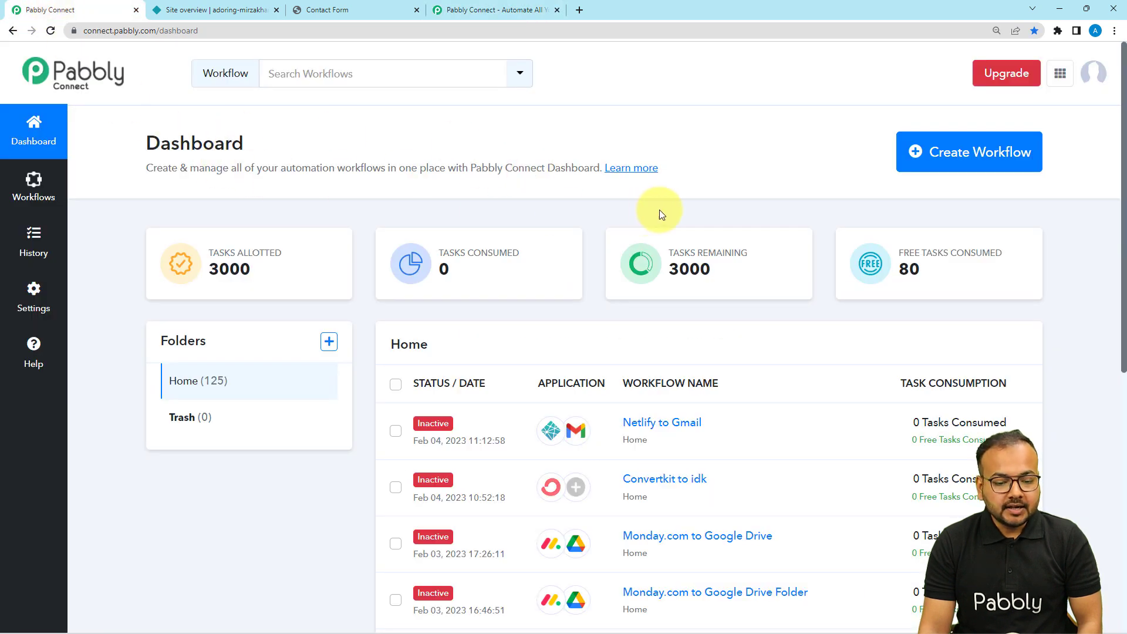
# Step: Create a new workflow named 'Netlify to Gmail Integration'
pyautogui.click(996, 158)
pyautogui.click(424, 347)
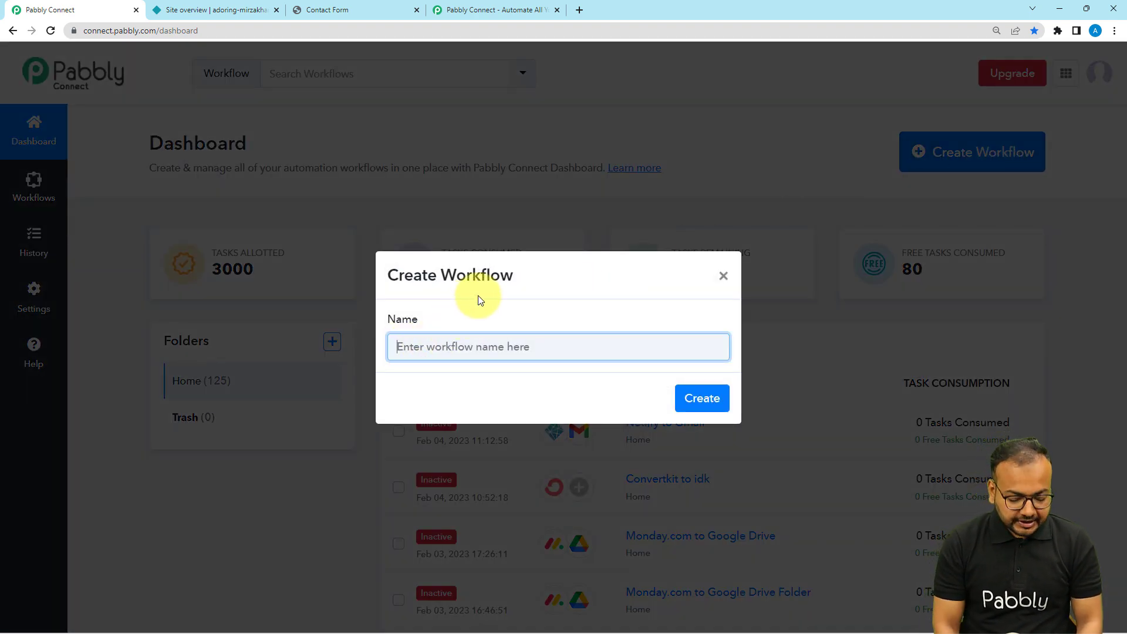
pyautogui.write('Net')
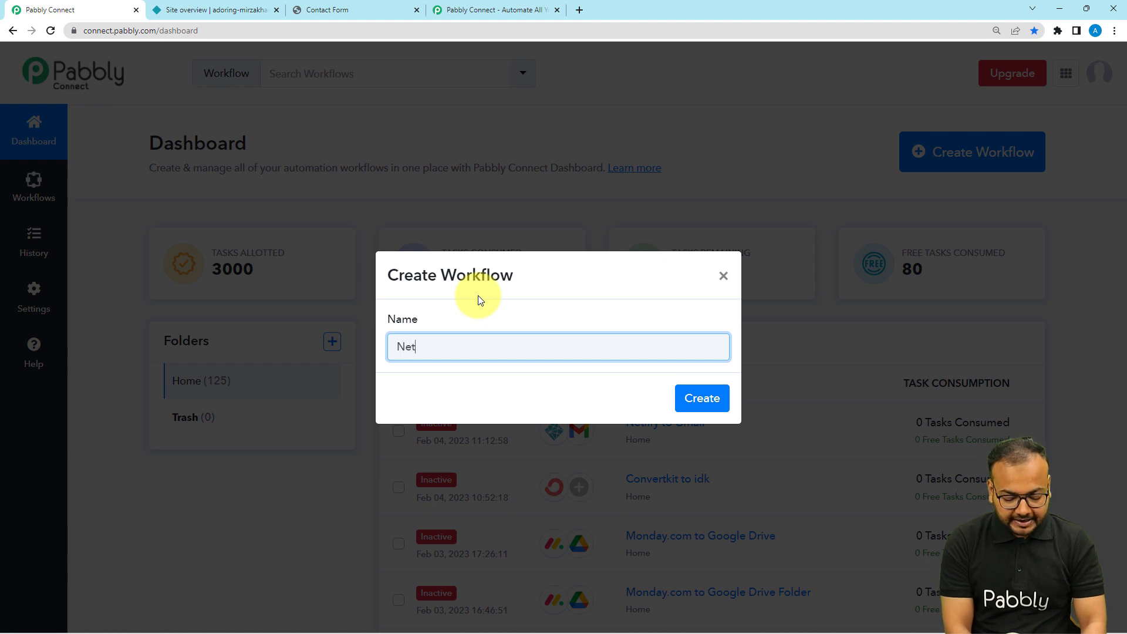
pyautogui.write('lig=')
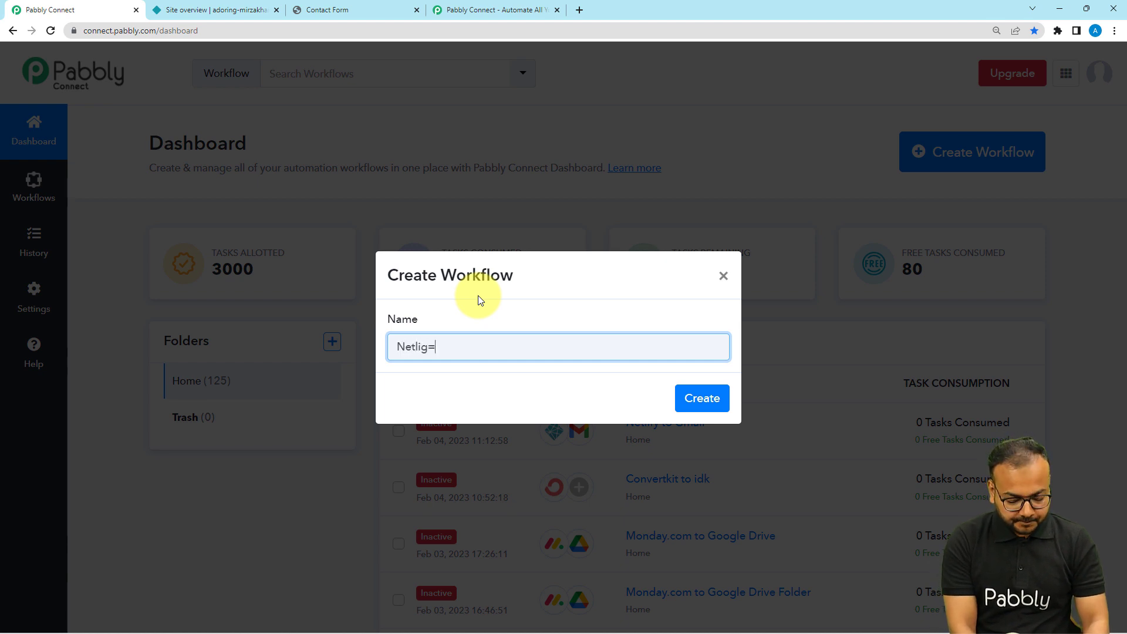
pyautogui.press('BackSpace')
pyautogui.press('BackSpace')
pyautogui.write('fy ')
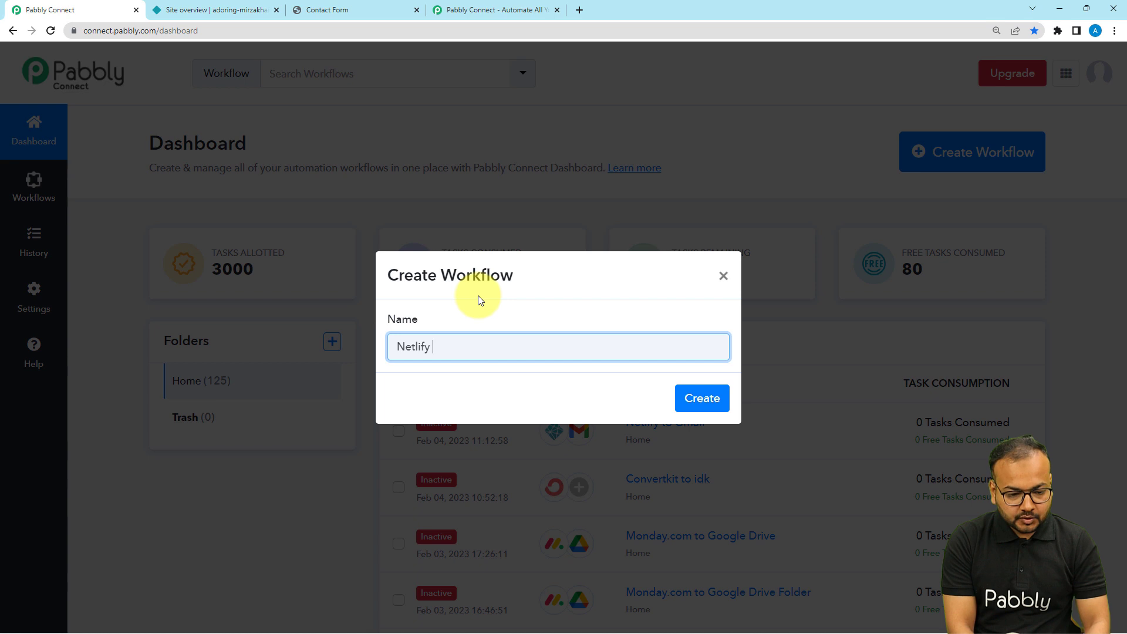
pyautogui.write('to Gmail ')
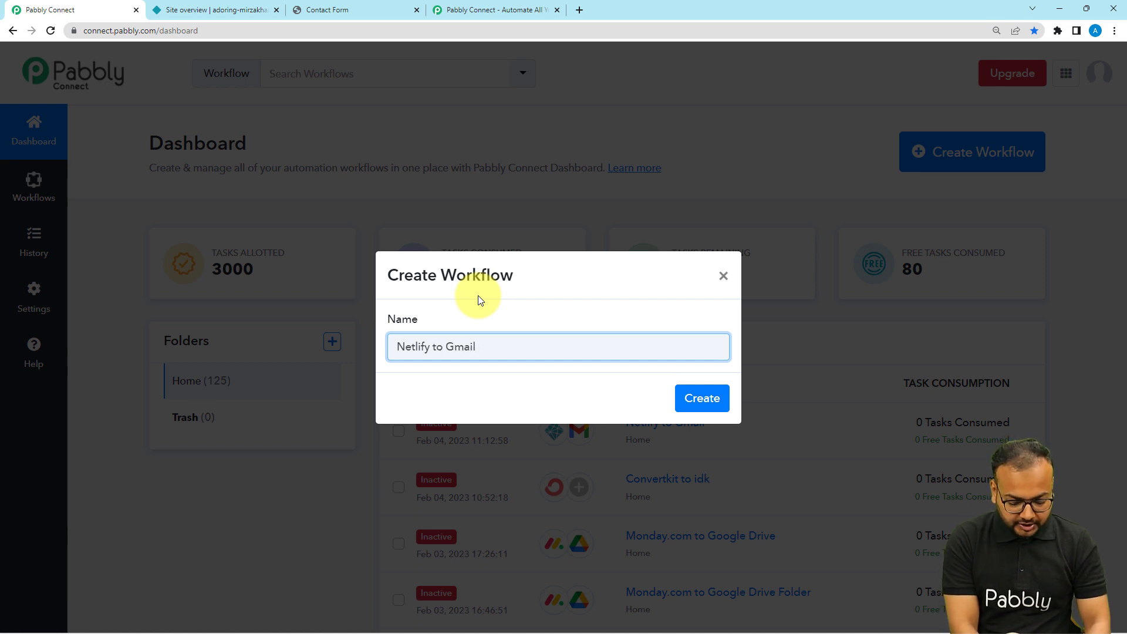
pyautogui.write('Integration')
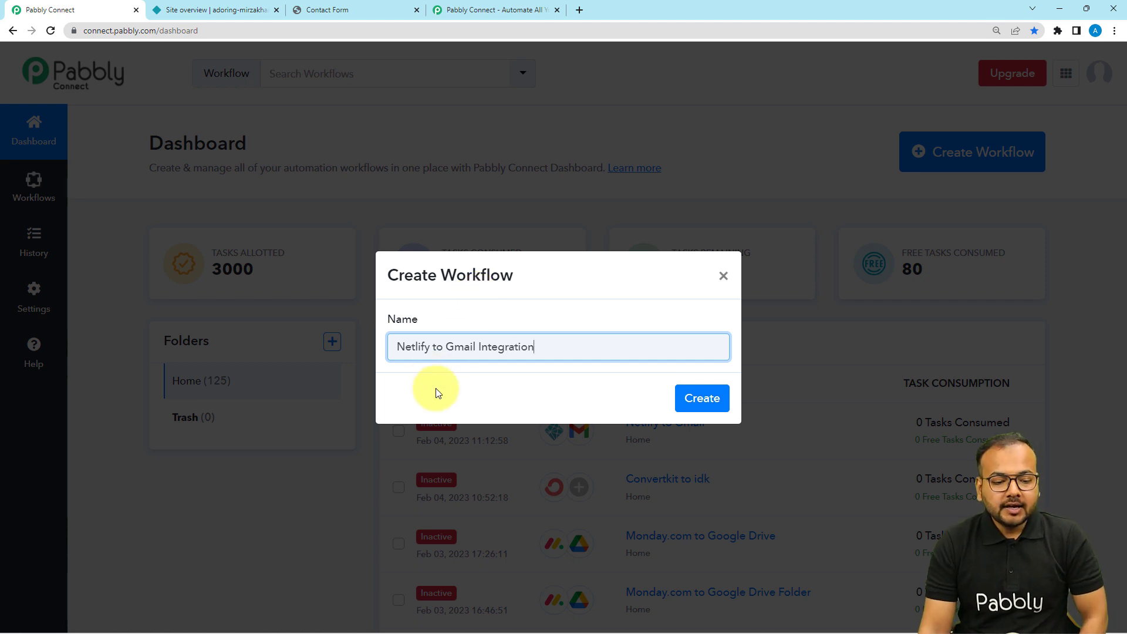
pyautogui.click(693, 398)
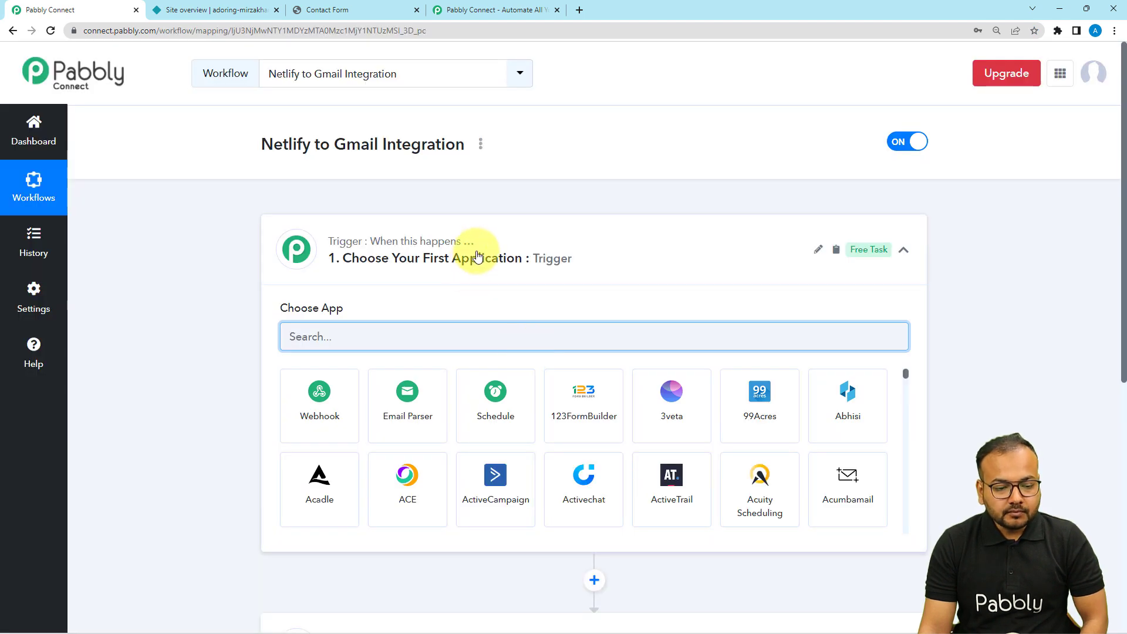
pyautogui.click(478, 251)
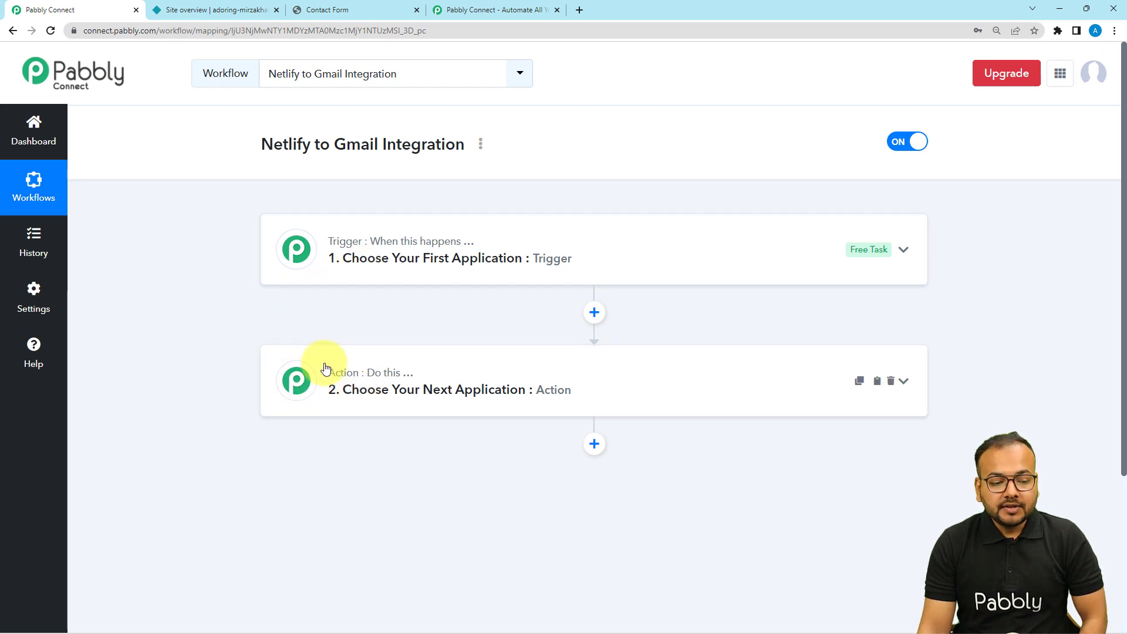
pyautogui.click(322, 269)
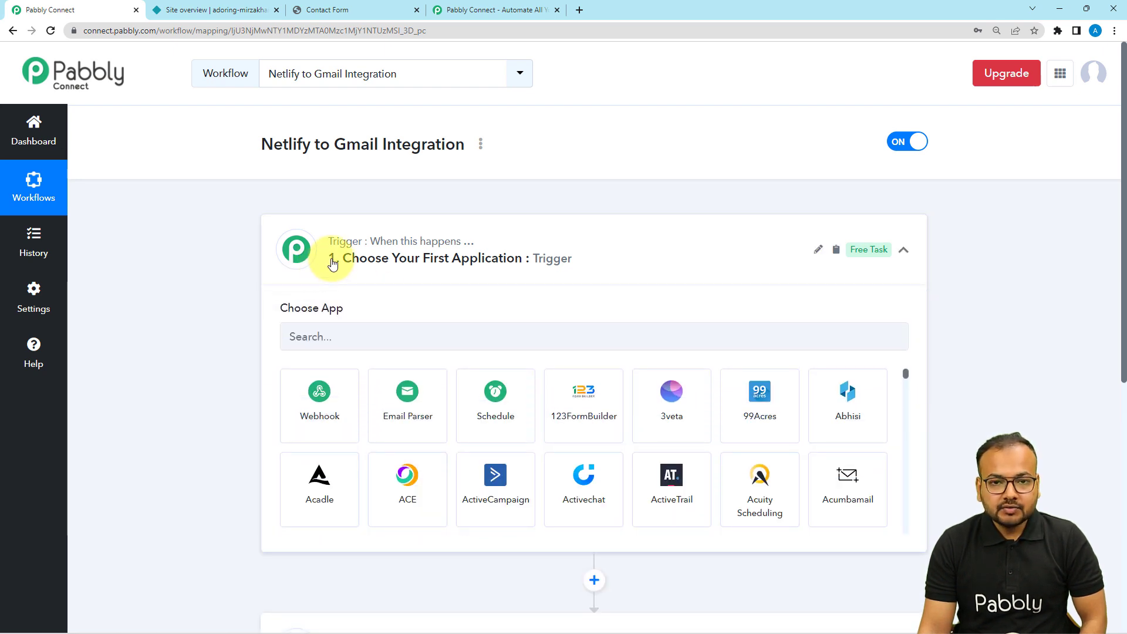
pyautogui.click(332, 264)
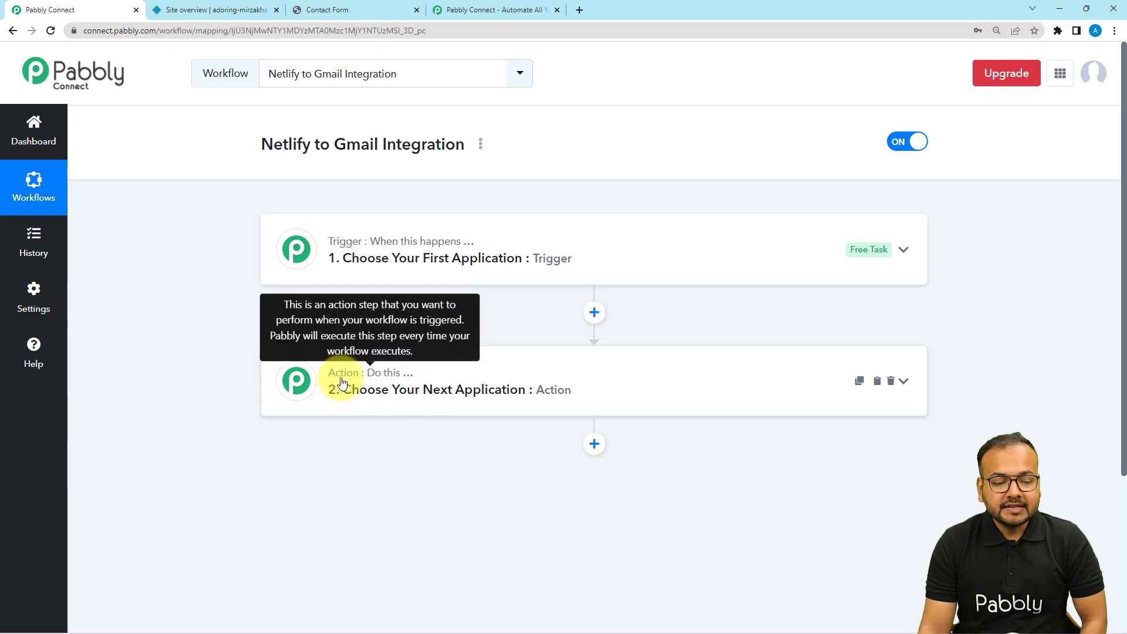
pyautogui.click(327, 253)
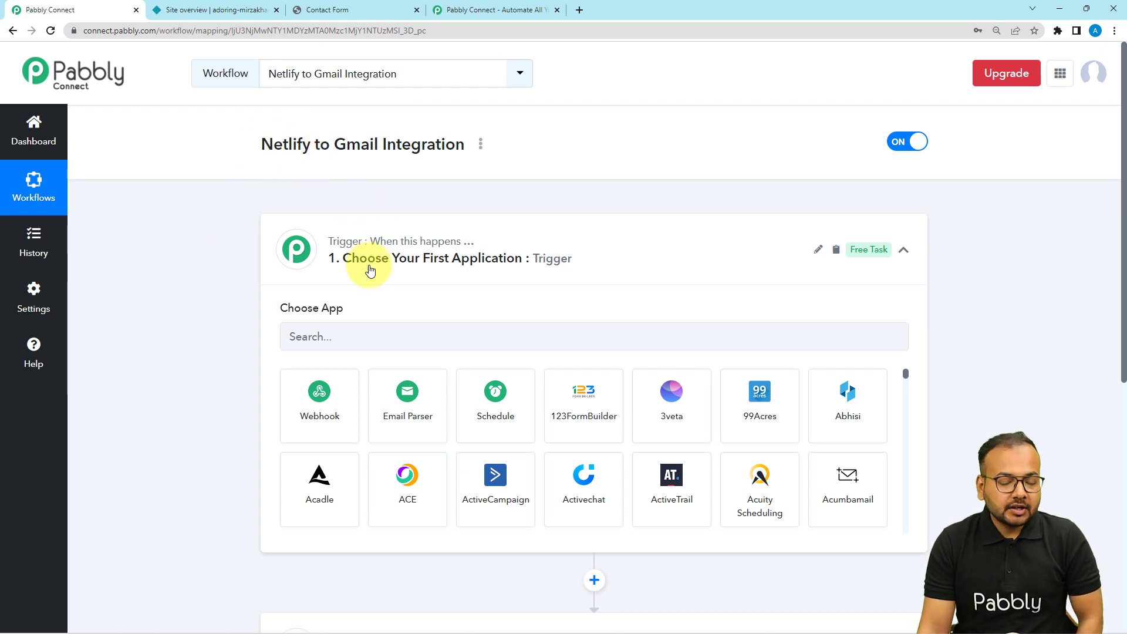
pyautogui.scroll(-1, 373, 276)
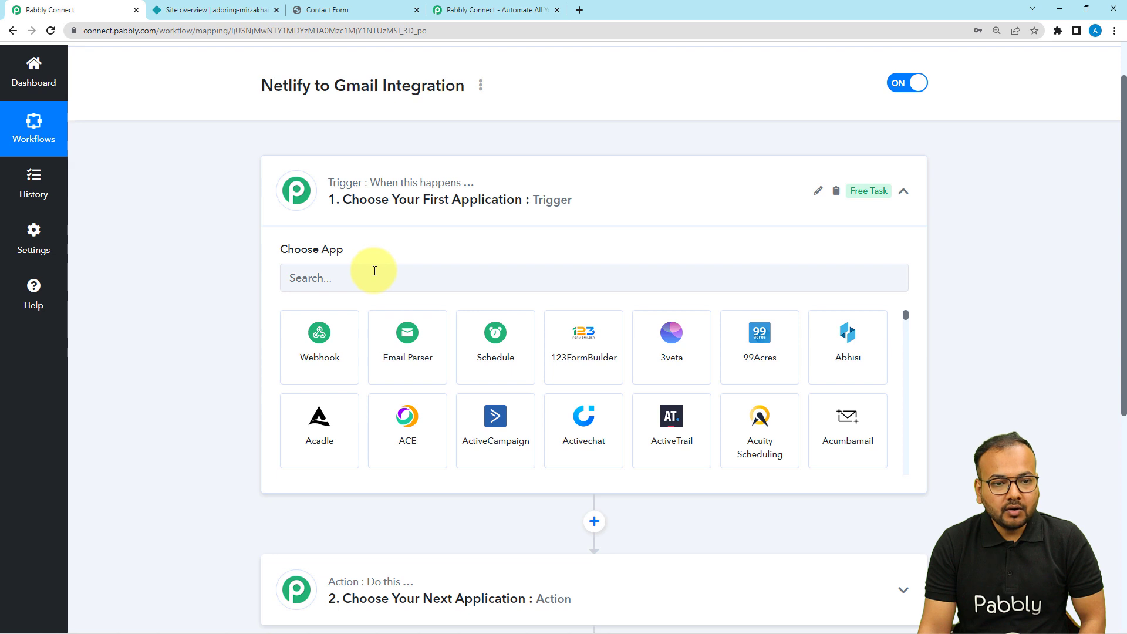
# Step: Choose Netlify as the trigger app with the New Form Submission event
pyautogui.click(387, 284)
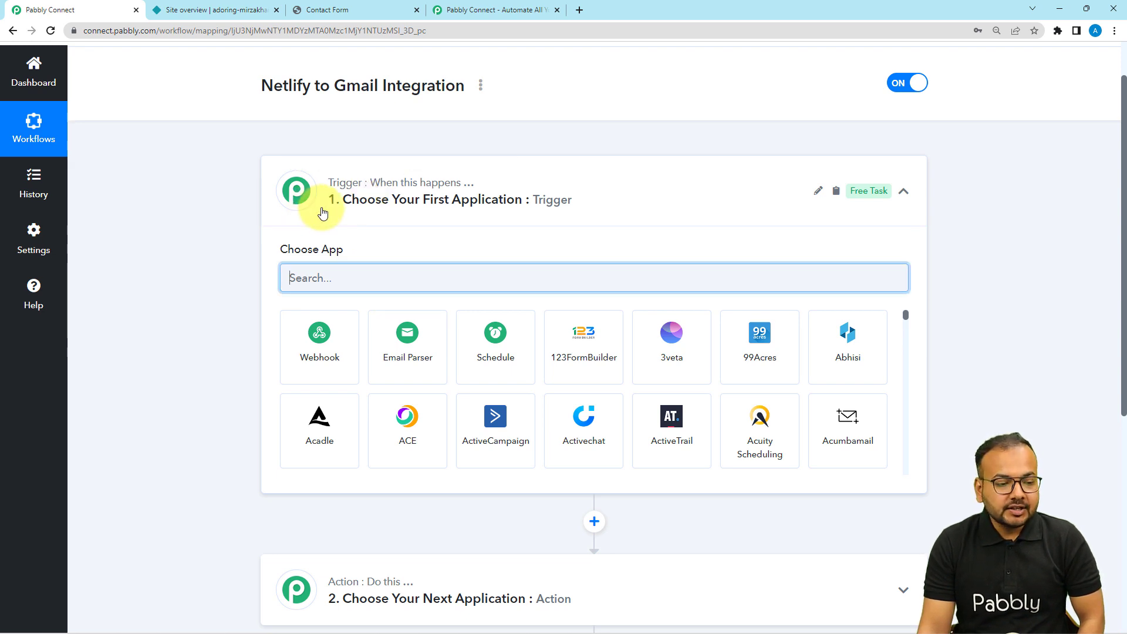
pyautogui.write('net')
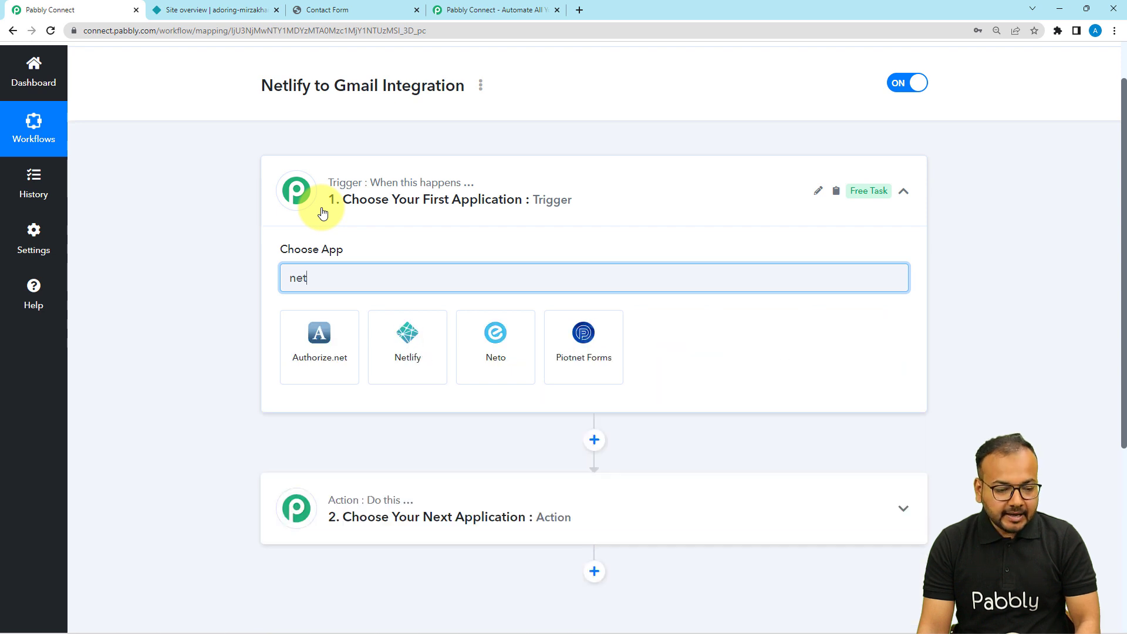
pyautogui.click(409, 340)
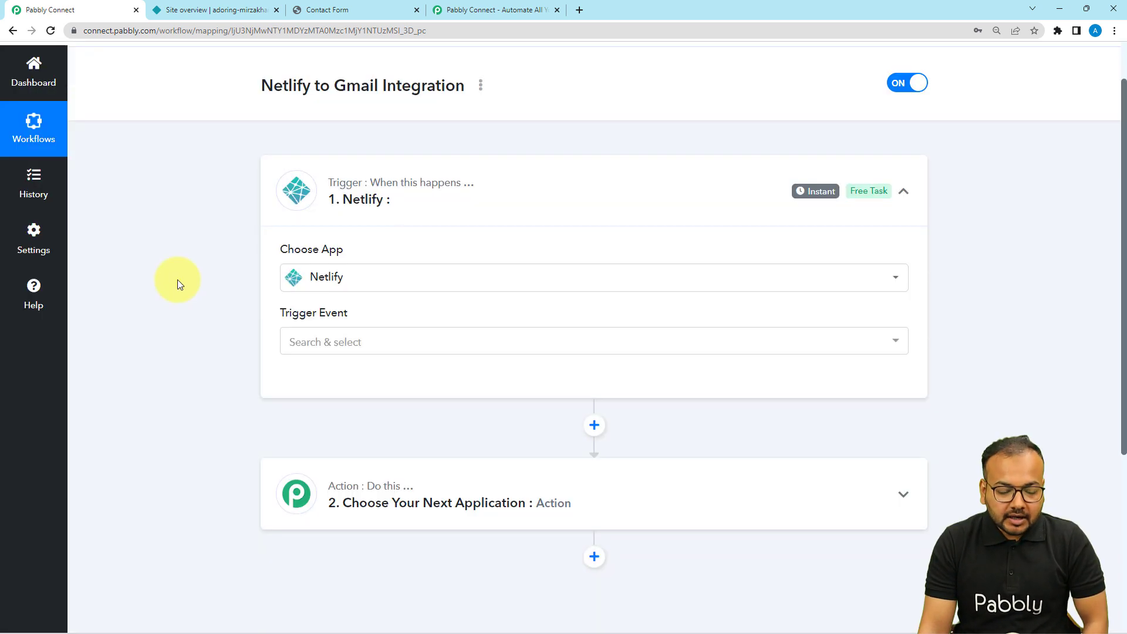
pyautogui.scroll(-1, 178, 279)
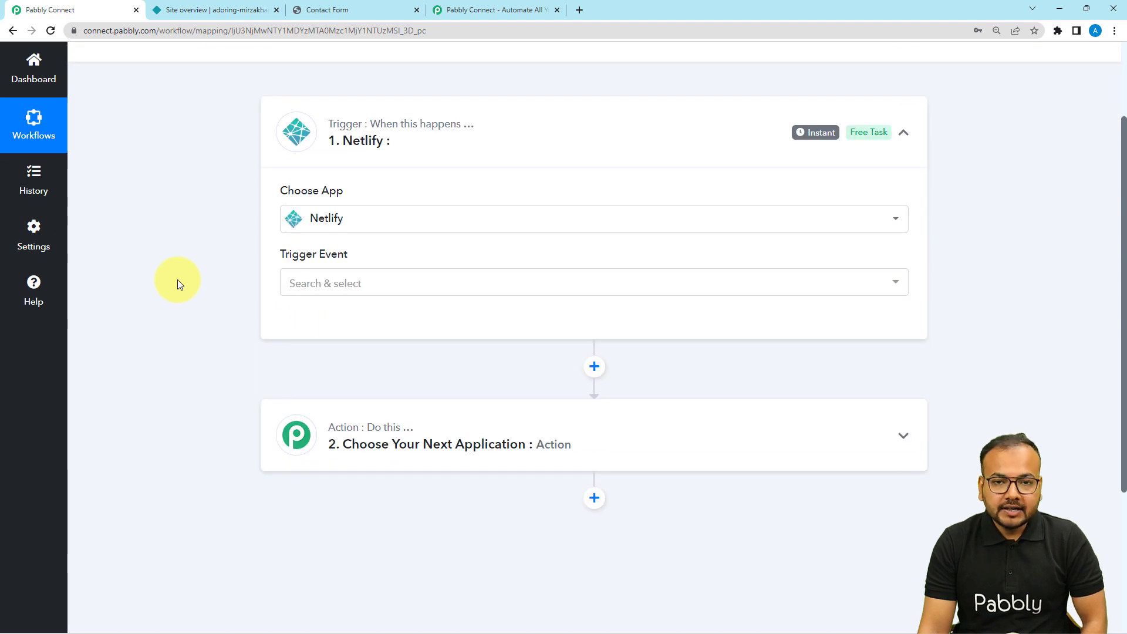
pyautogui.scroll(-1, 413, 224)
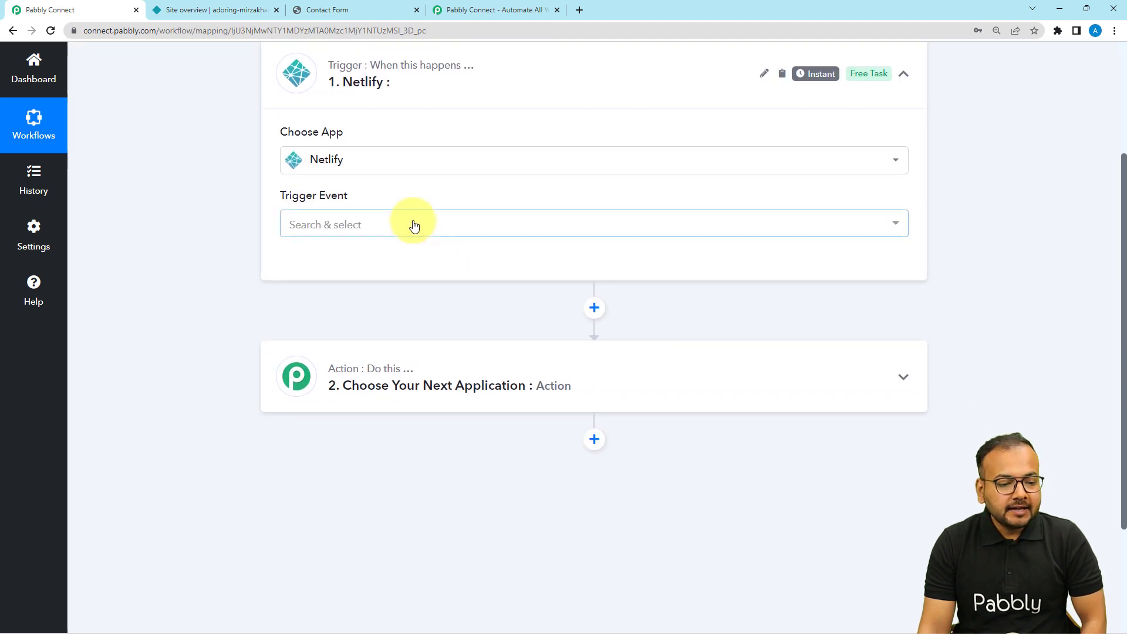
pyautogui.click(385, 224)
pyautogui.click(342, 296)
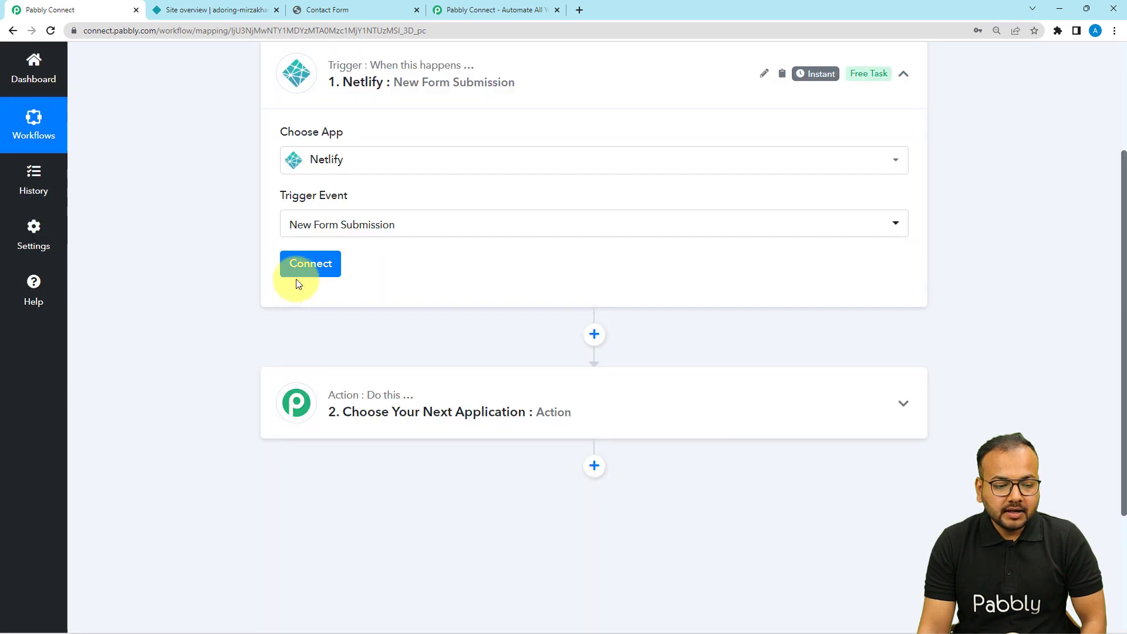
# Step: Start adding a new Netlify connection, then bring up the adoring-mirzakhani-e0ae74 site overview
pyautogui.click(295, 279)
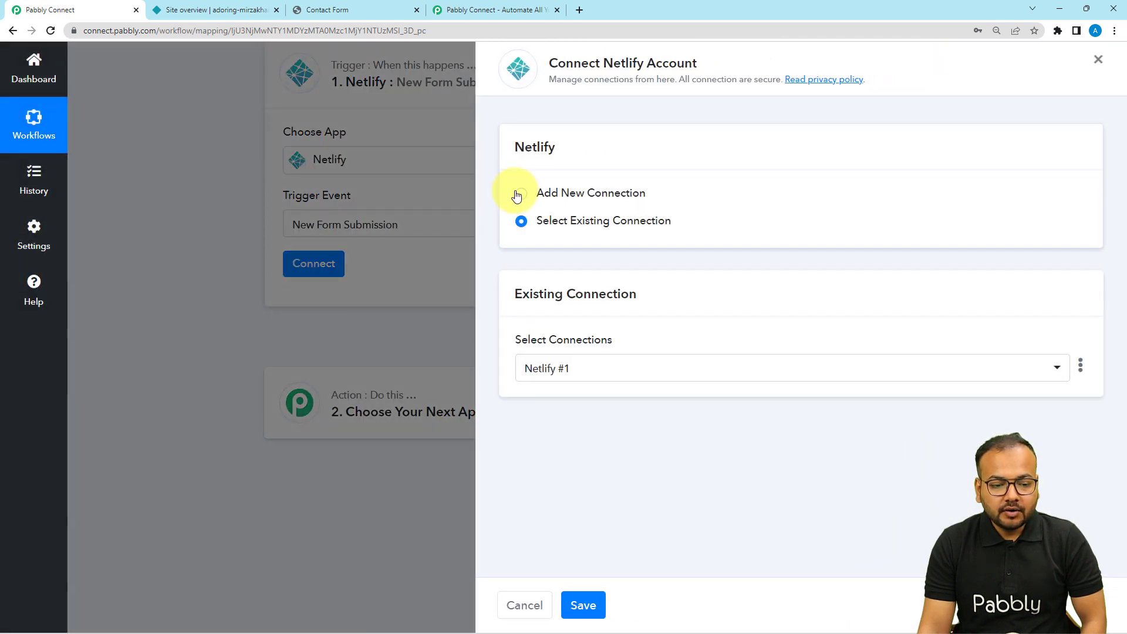
pyautogui.click(520, 196)
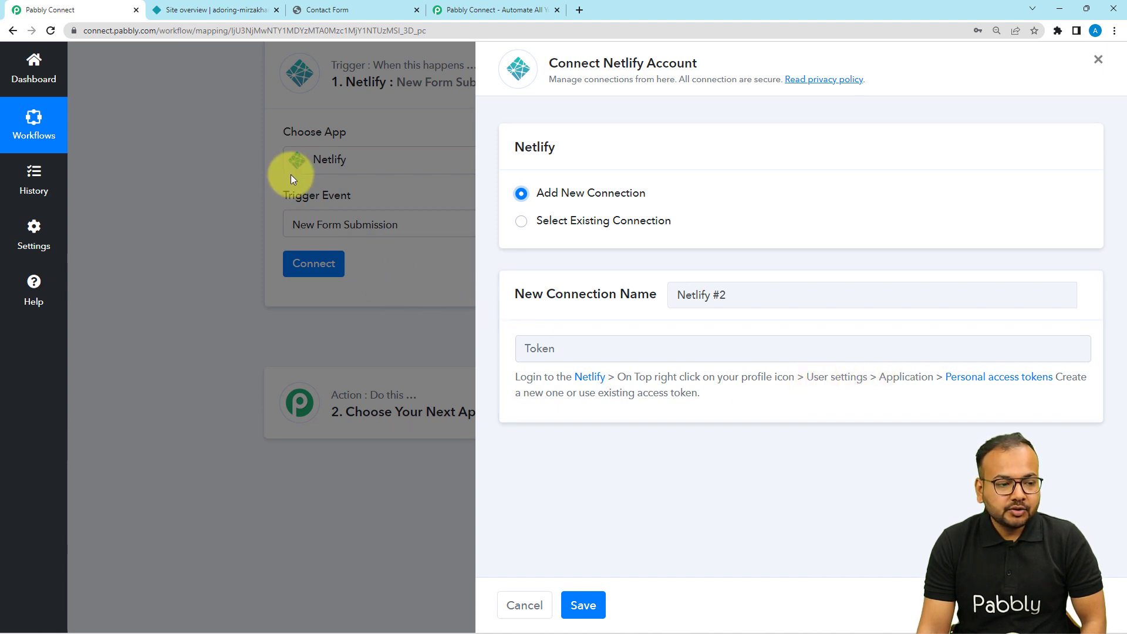
pyautogui.click(214, 11)
pyautogui.scroll(3, 403, 272)
pyautogui.scroll(5, 404, 276)
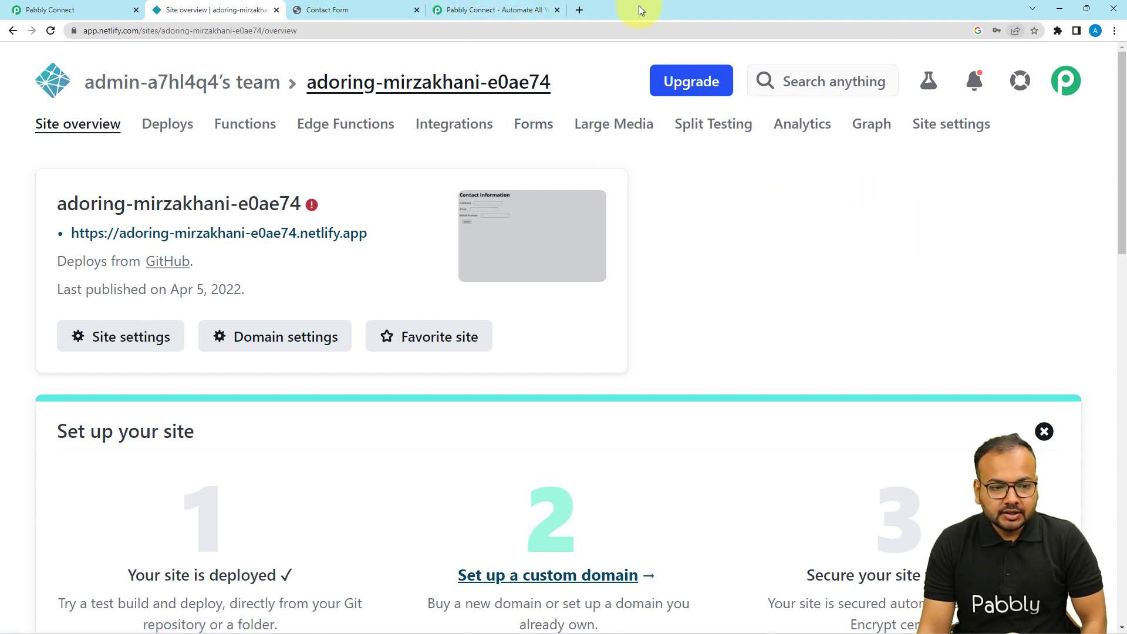
# Step: Go to Netlify's user settings and open the Applications page
pyautogui.click(486, 8)
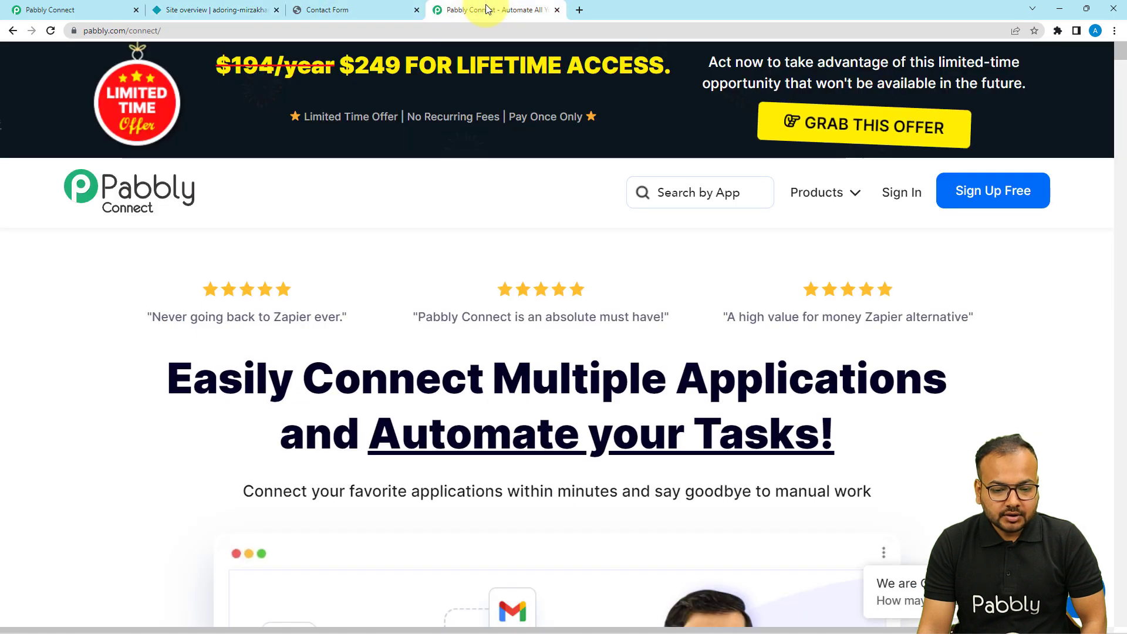
pyautogui.click(106, 9)
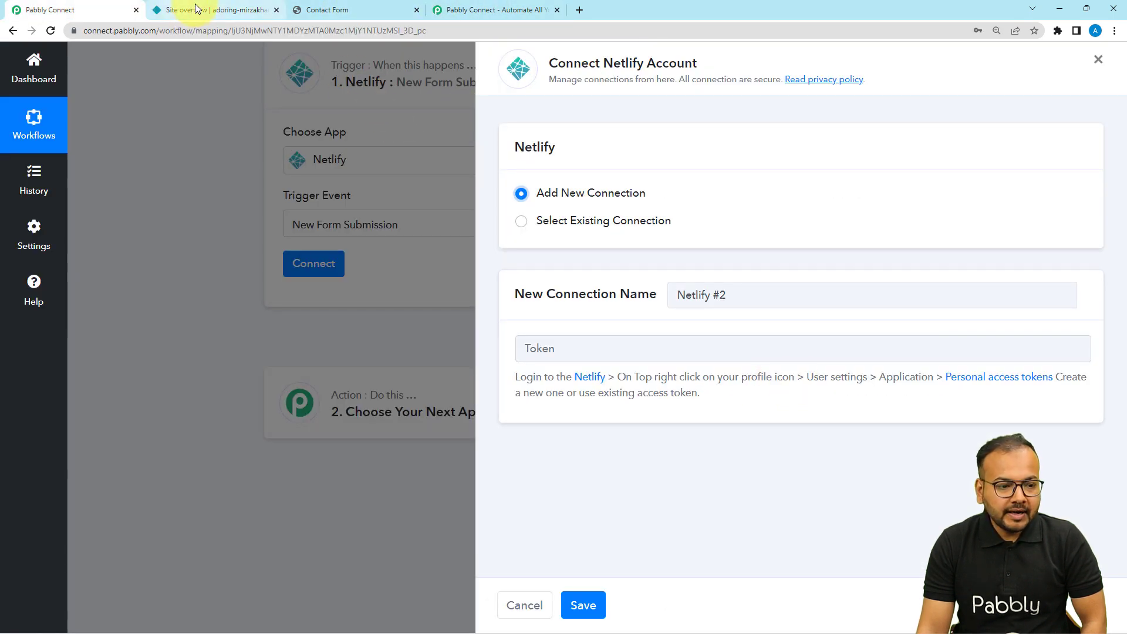
pyautogui.click(258, 10)
pyautogui.click(1067, 94)
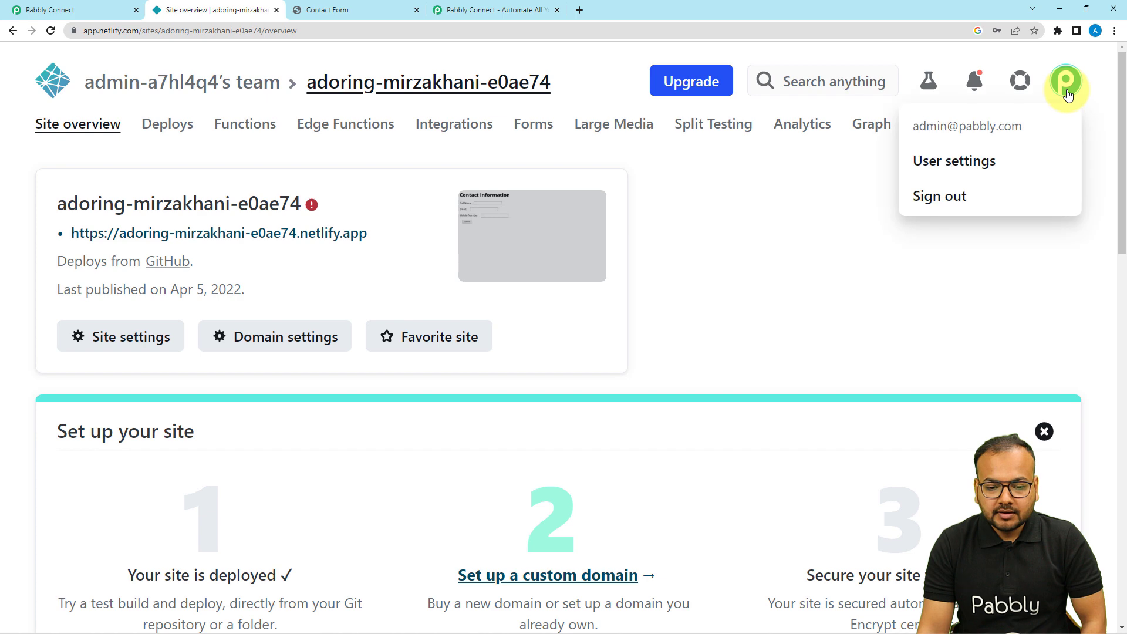
pyautogui.click(945, 161)
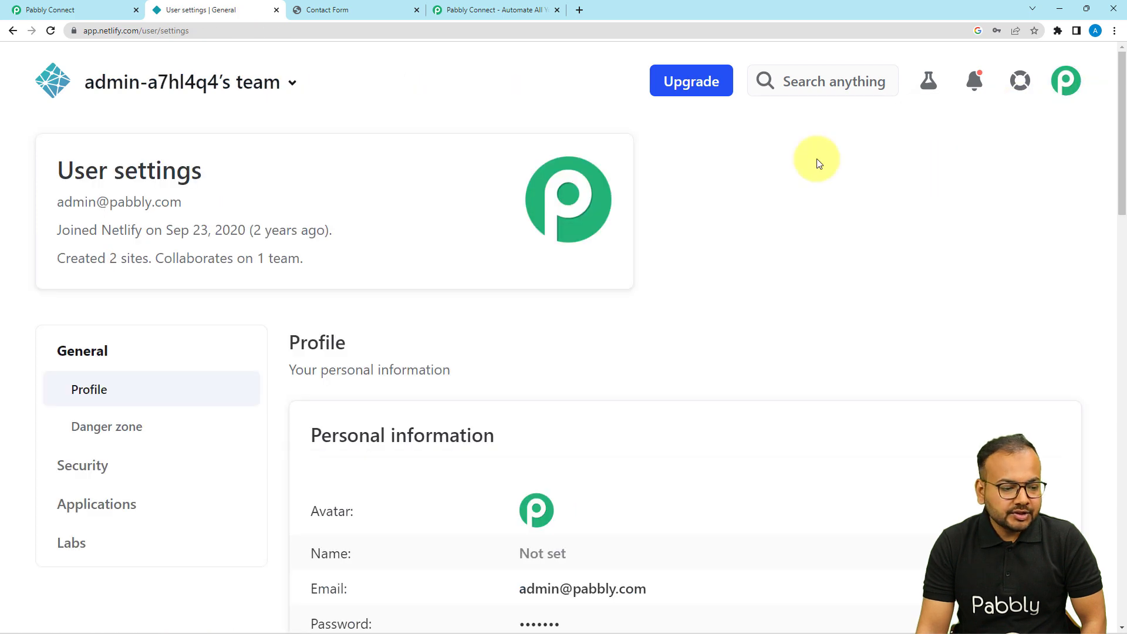
pyautogui.scroll(-4, 192, 312)
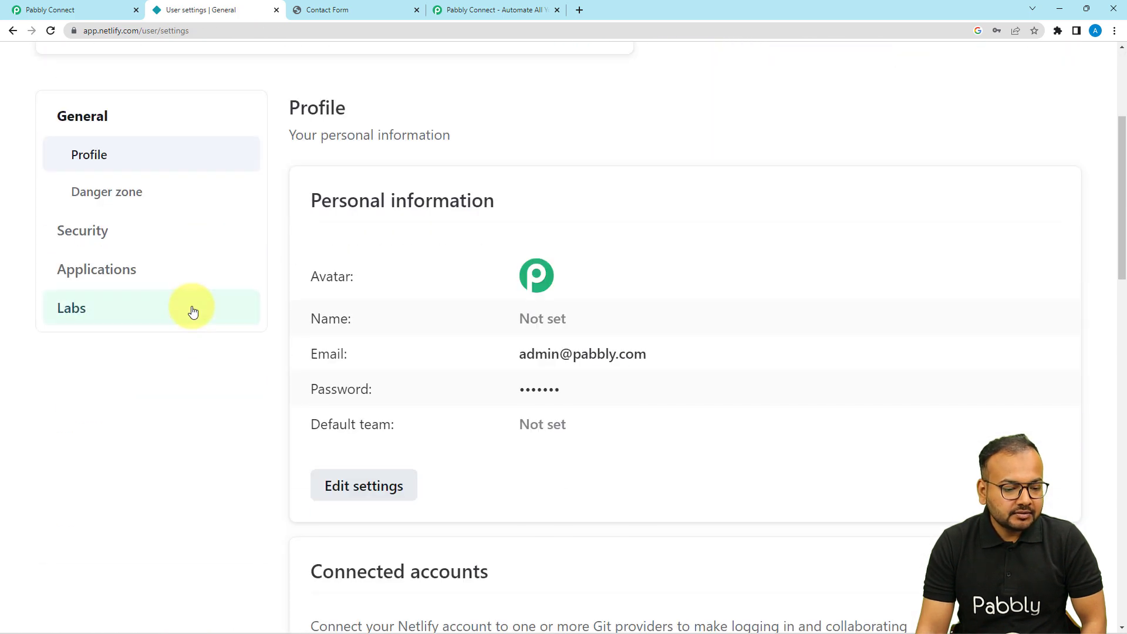
pyautogui.click(113, 268)
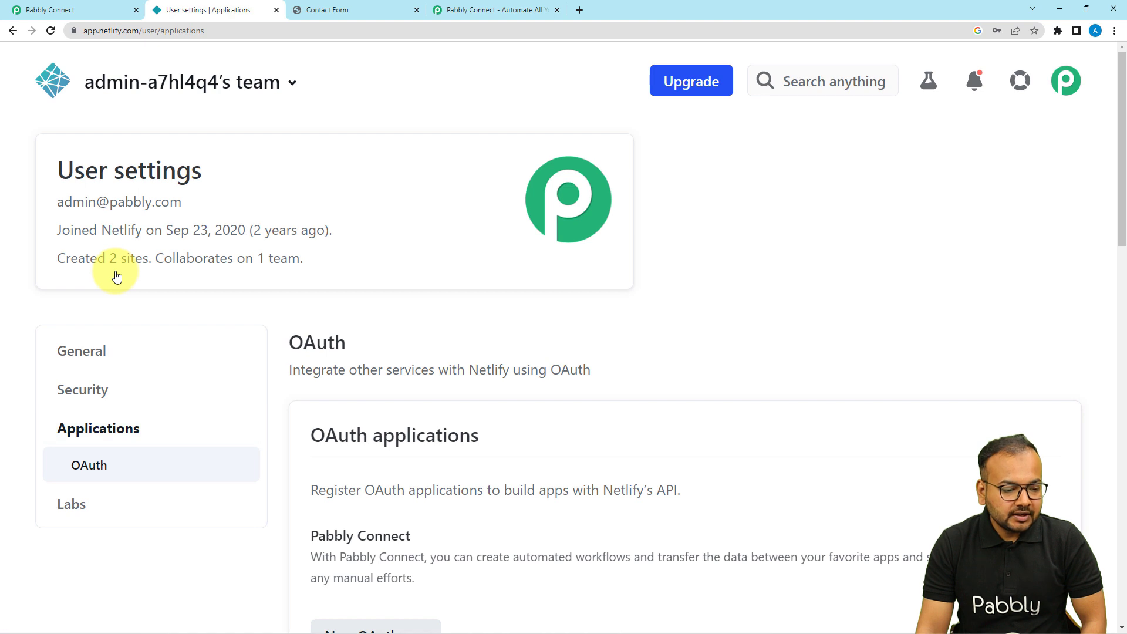
pyautogui.scroll(-10, 145, 368)
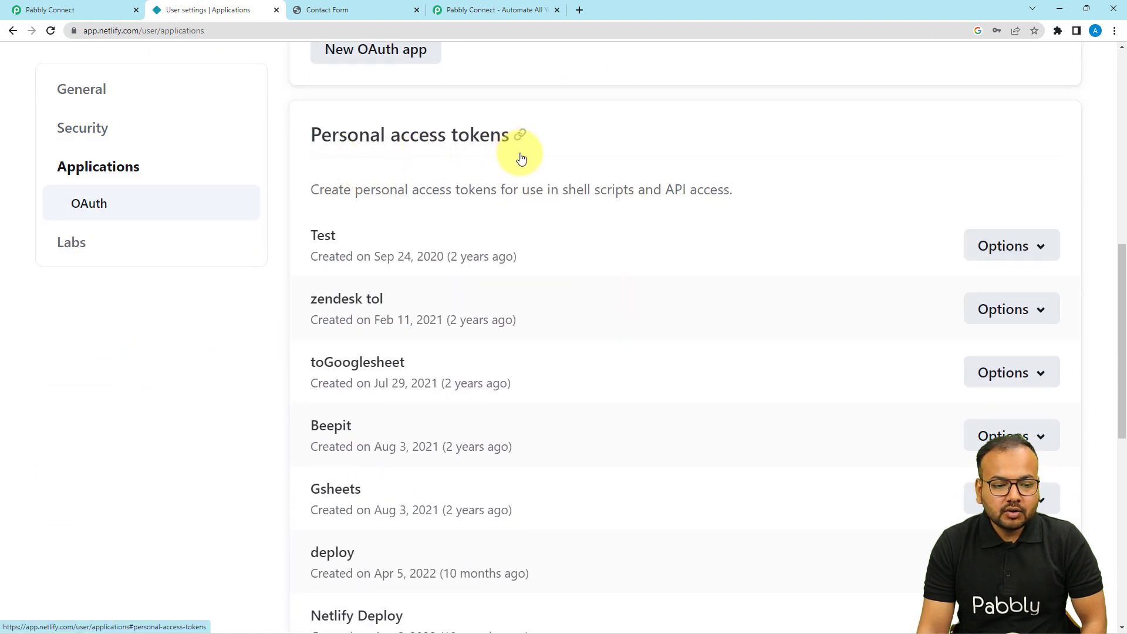
pyautogui.scroll(-7, 512, 292)
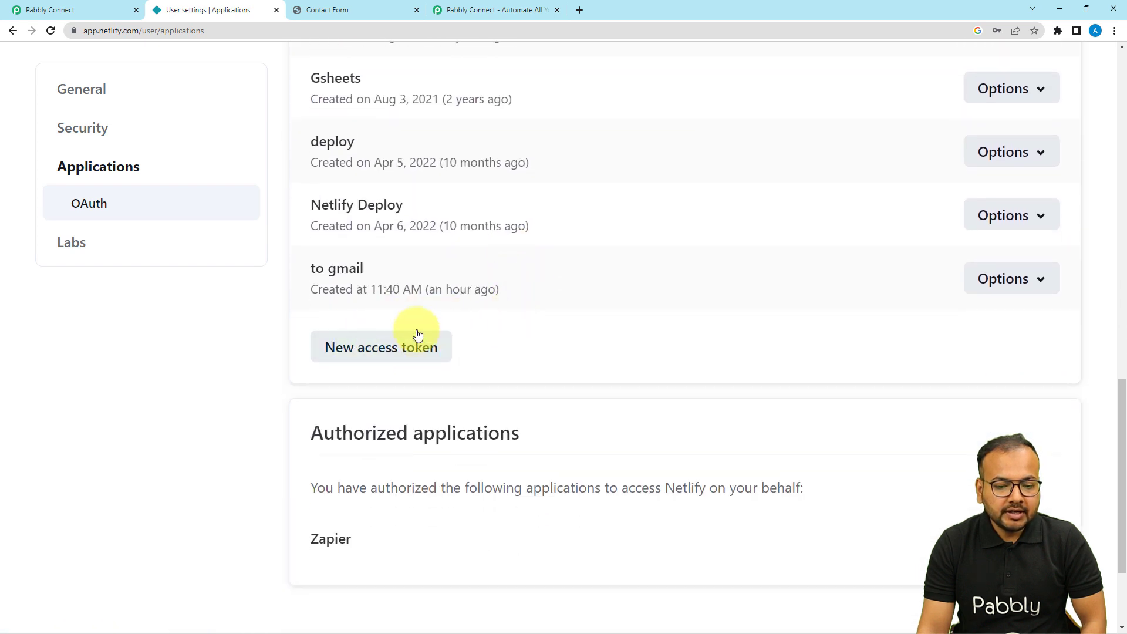
pyautogui.scroll(9, 567, 311)
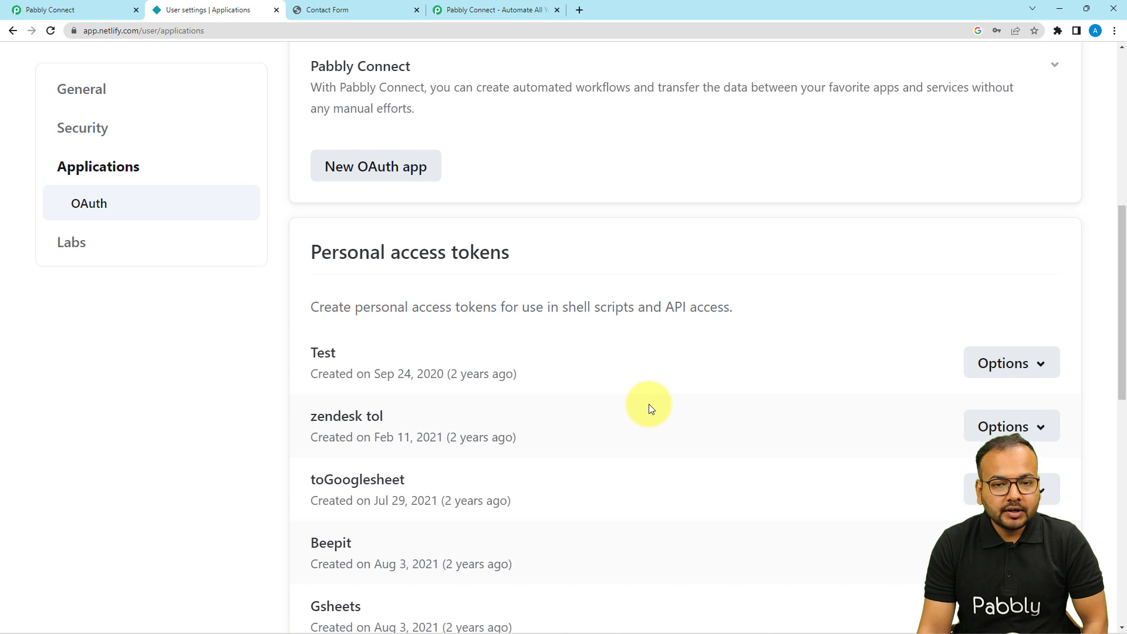
pyautogui.scroll(-8, 649, 403)
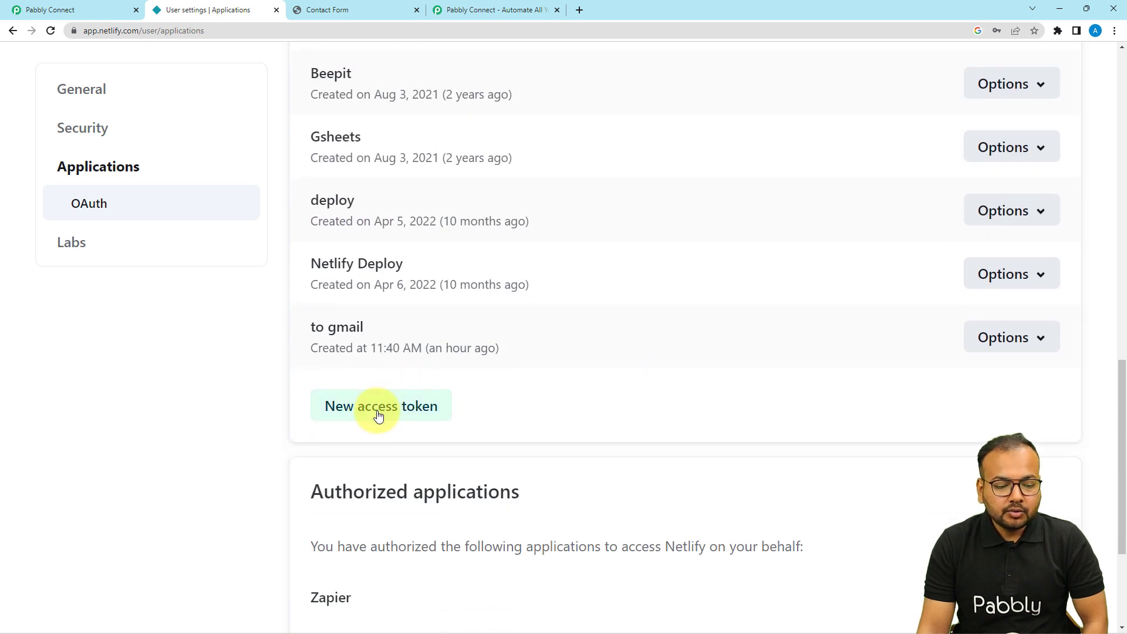
# Step: Generate a personal access token described 'Gmail Integration' and copy it to the clipboard
pyautogui.click(362, 414)
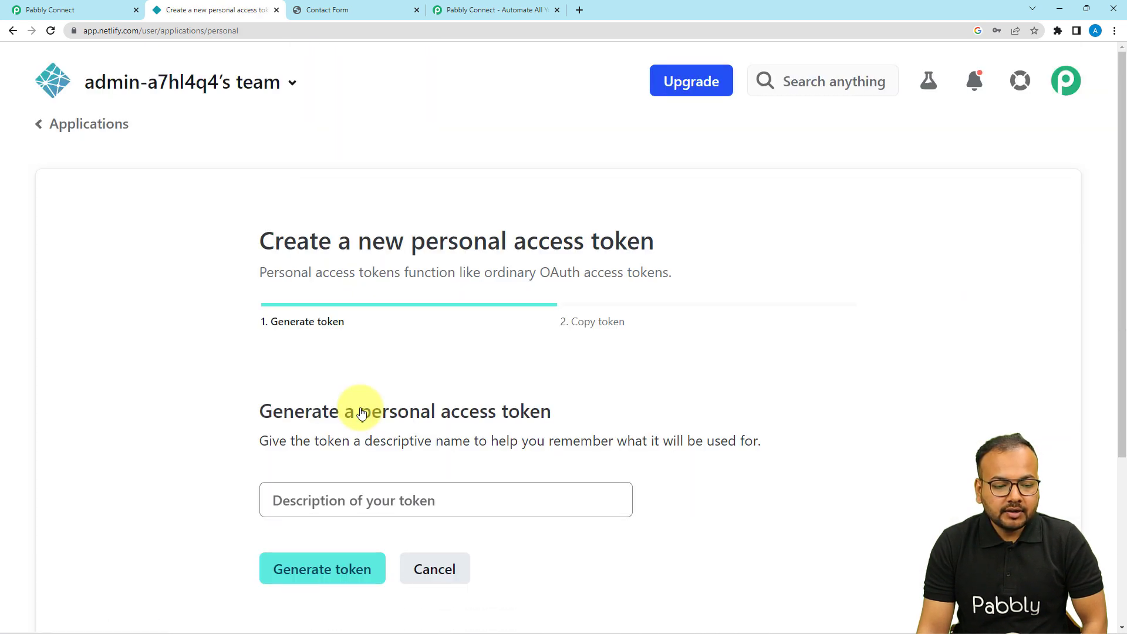
pyautogui.scroll(-3, 307, 362)
pyautogui.click(348, 331)
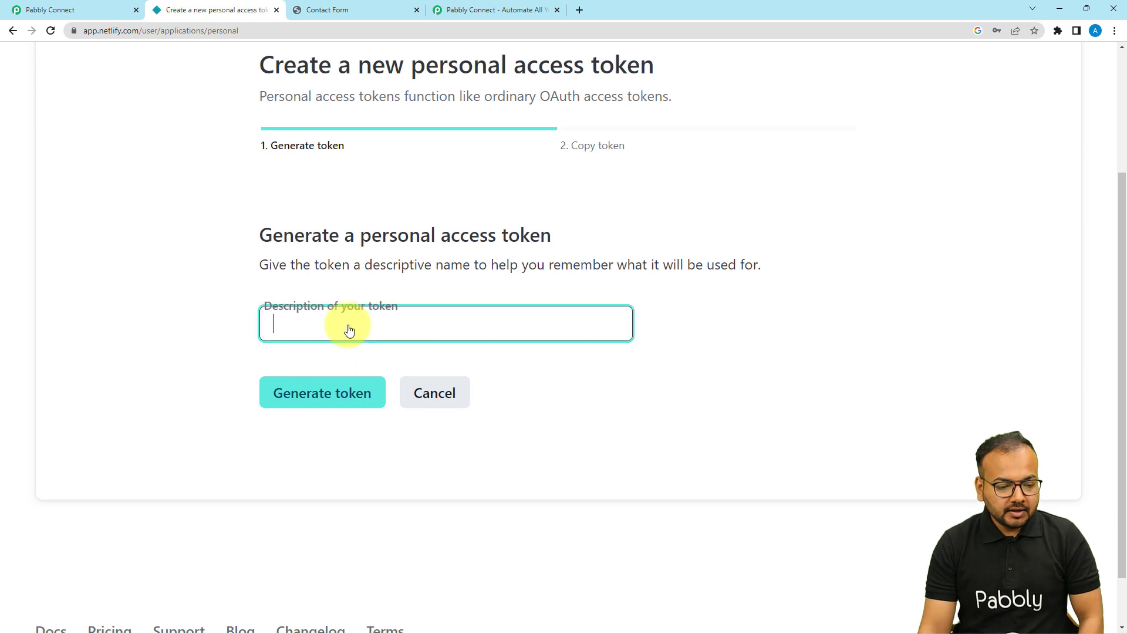
pyautogui.write('Gmail Integration')
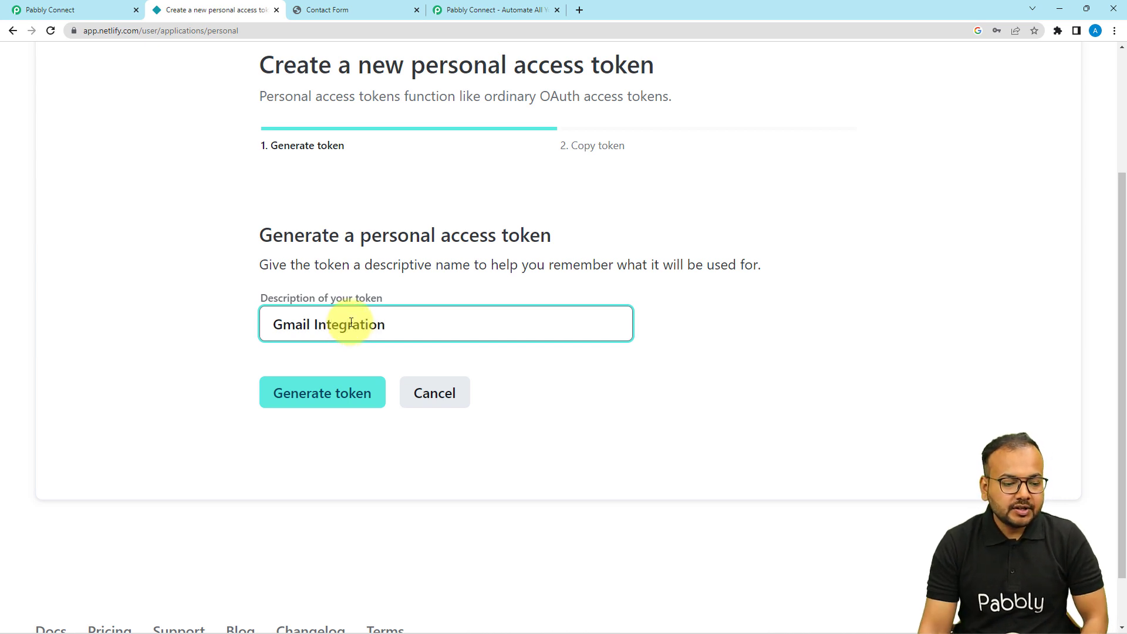
pyautogui.click(314, 392)
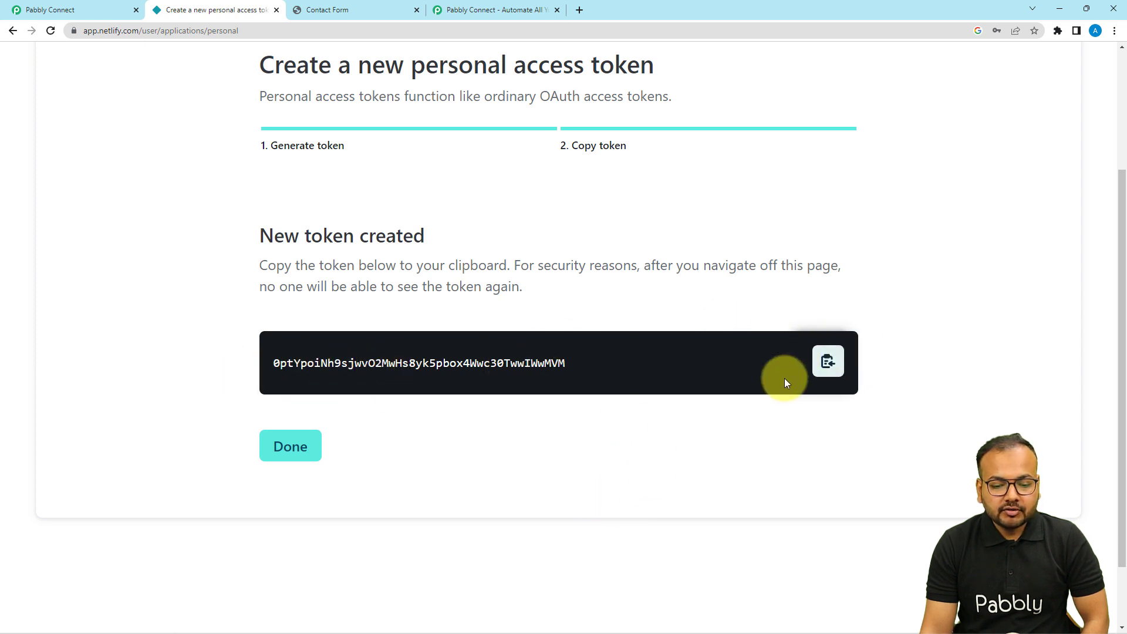
pyautogui.click(828, 361)
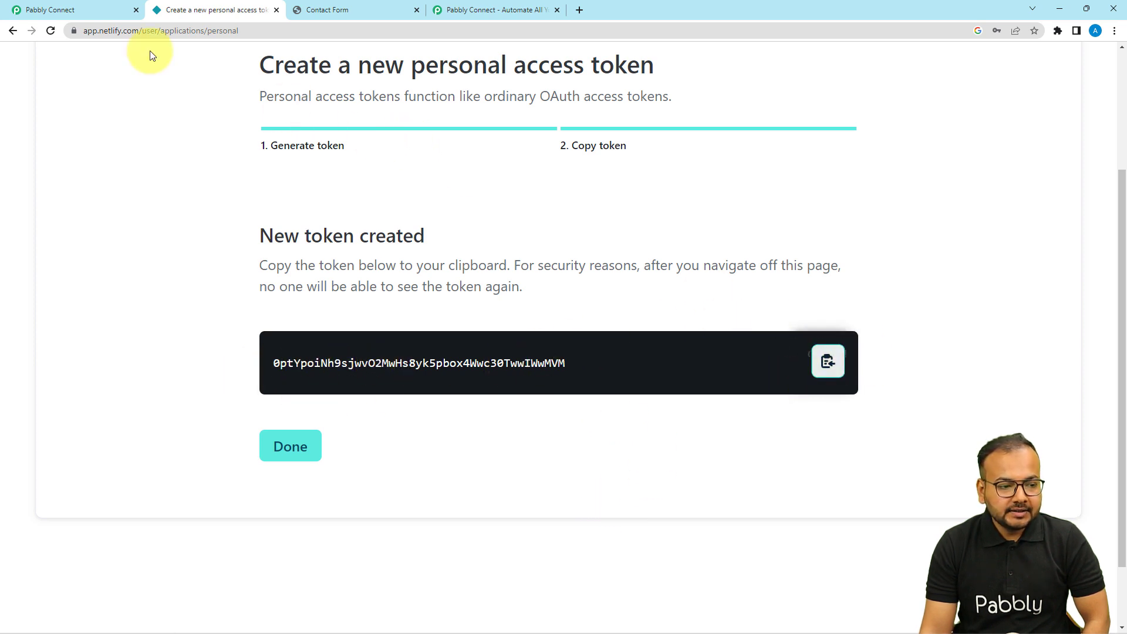
pyautogui.click(41, 10)
# Step: Paste the copied token into the Netlify connection's Token field and save the connection
pyautogui.rightClick(527, 346)
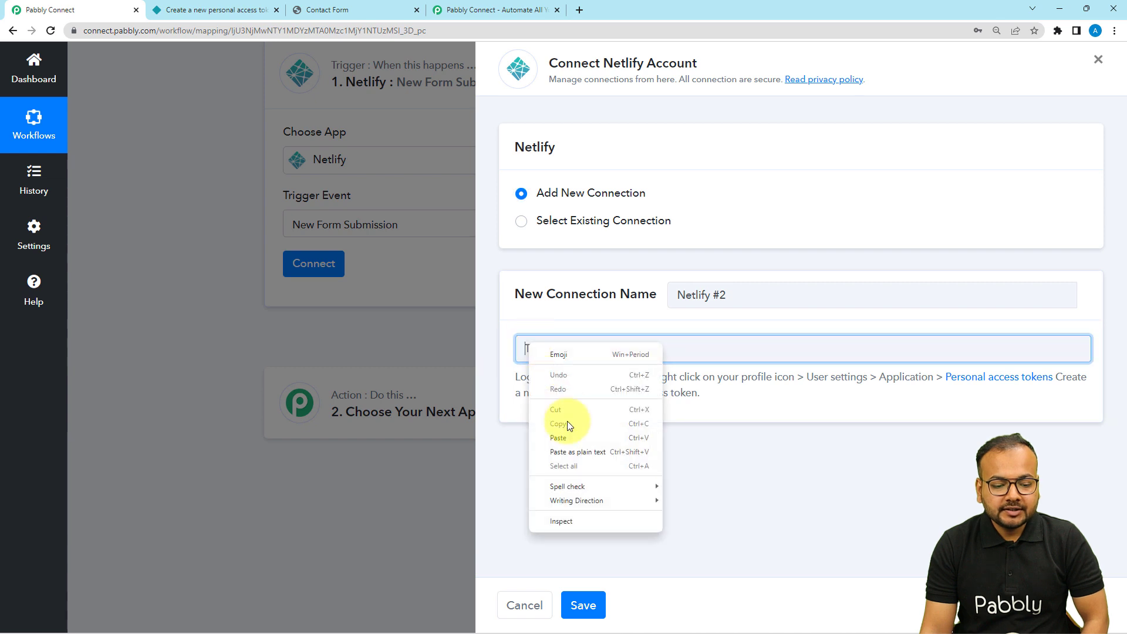
pyautogui.click(569, 439)
pyautogui.click(579, 604)
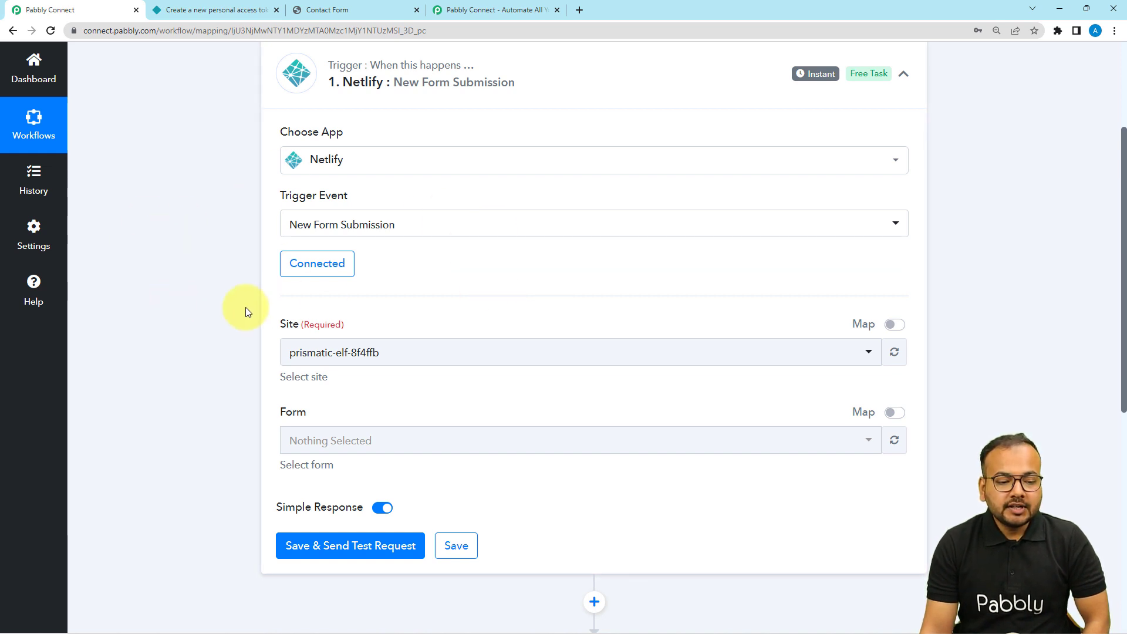
pyautogui.scroll(-3, 188, 270)
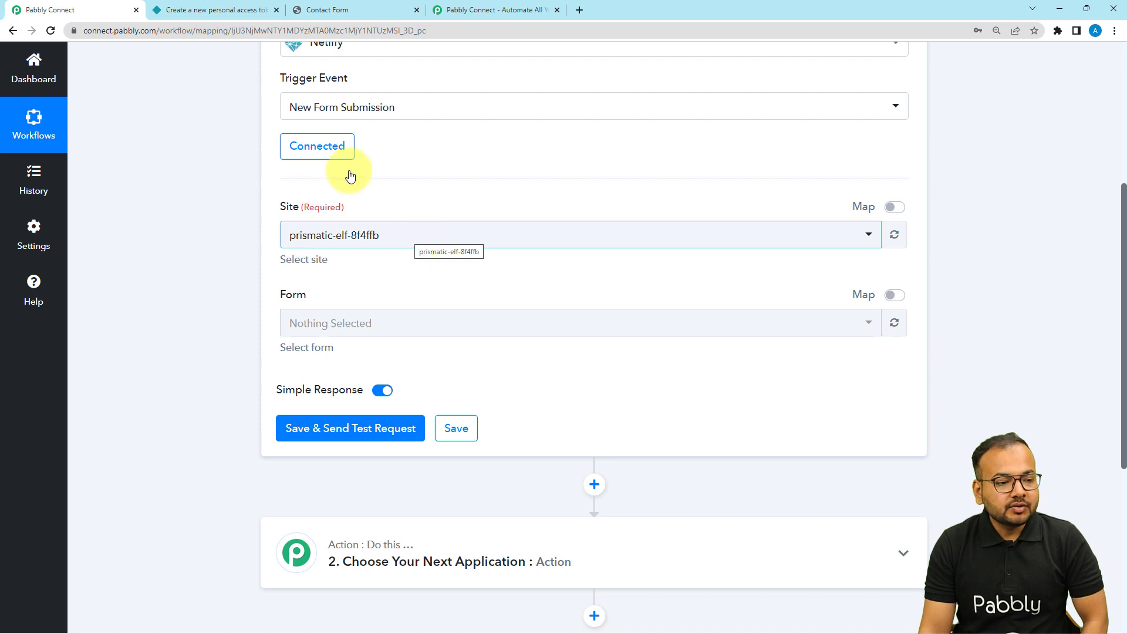
pyautogui.click(182, 10)
# Step: Go to Sites, open adoring-mirzakhani-e0ae74, and open its live netlify.app contact form
pyautogui.scroll(3, 134, 223)
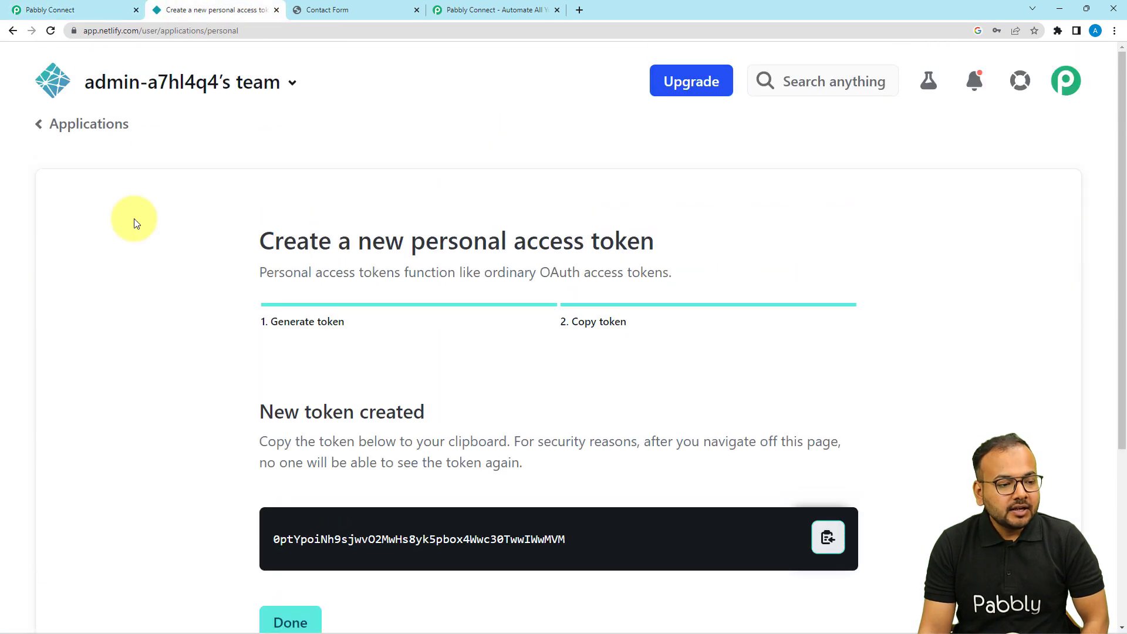
pyautogui.click(44, 130)
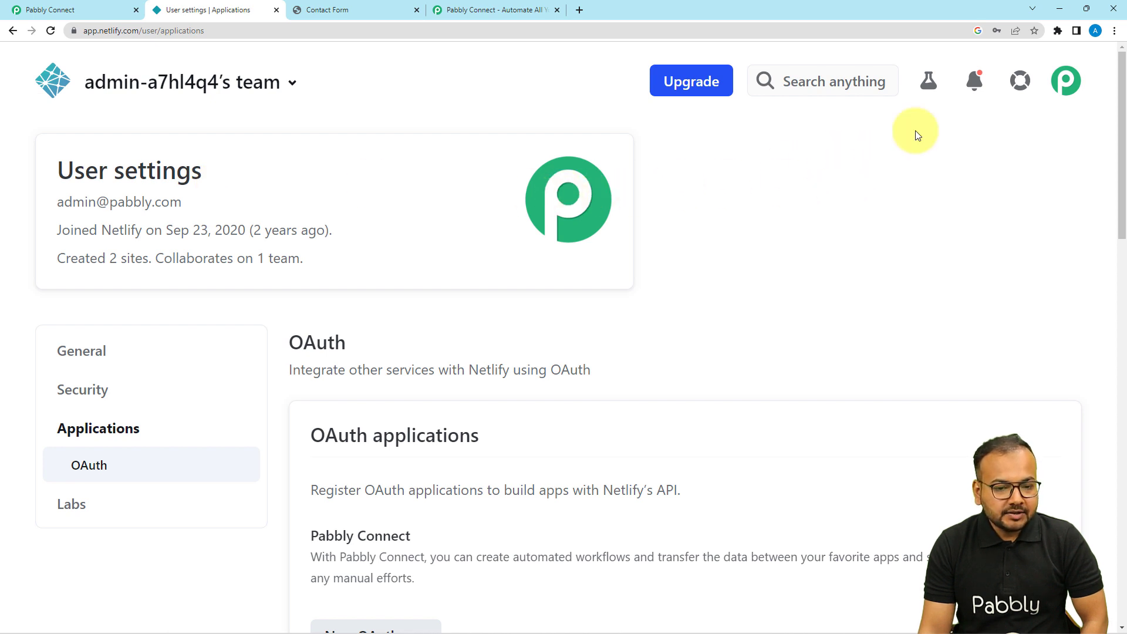
pyautogui.click(1066, 80)
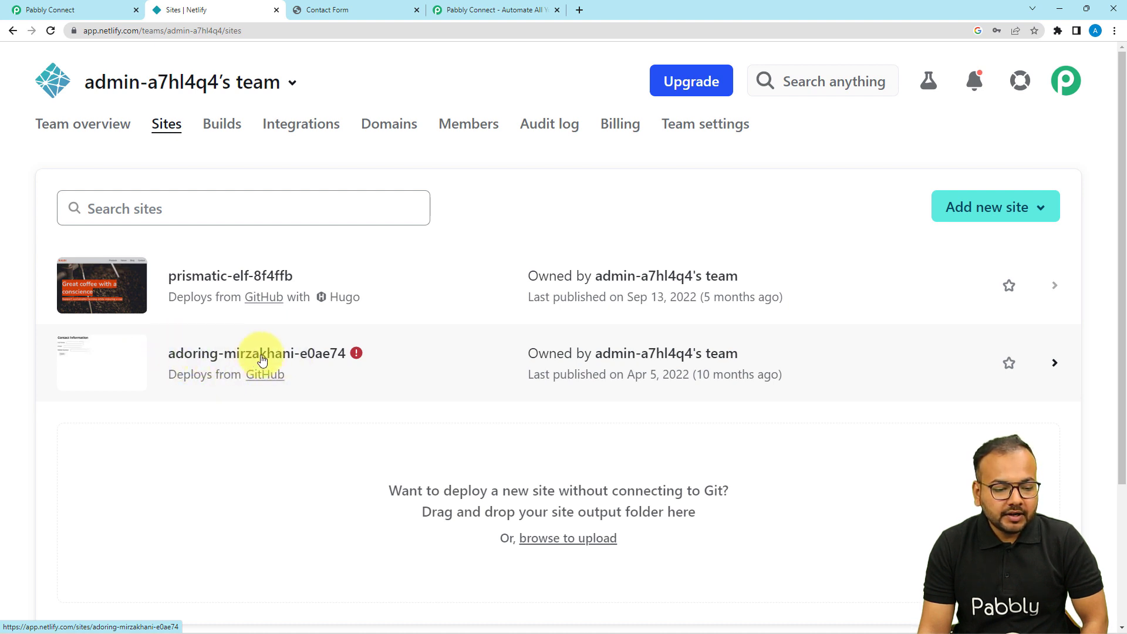
pyautogui.click(119, 355)
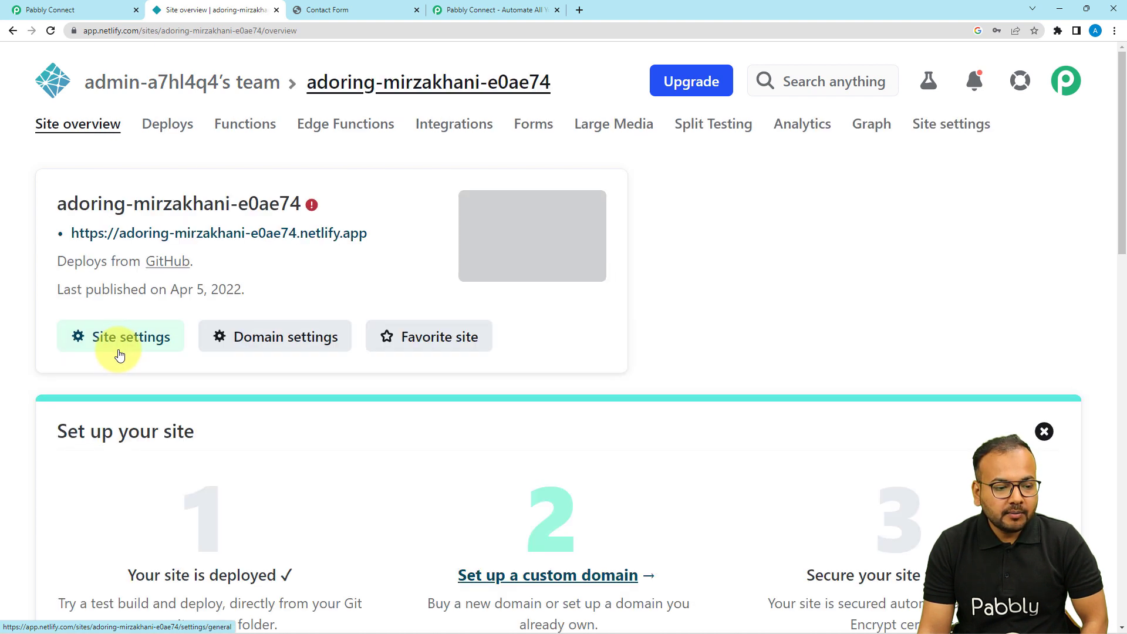
pyautogui.click(169, 234)
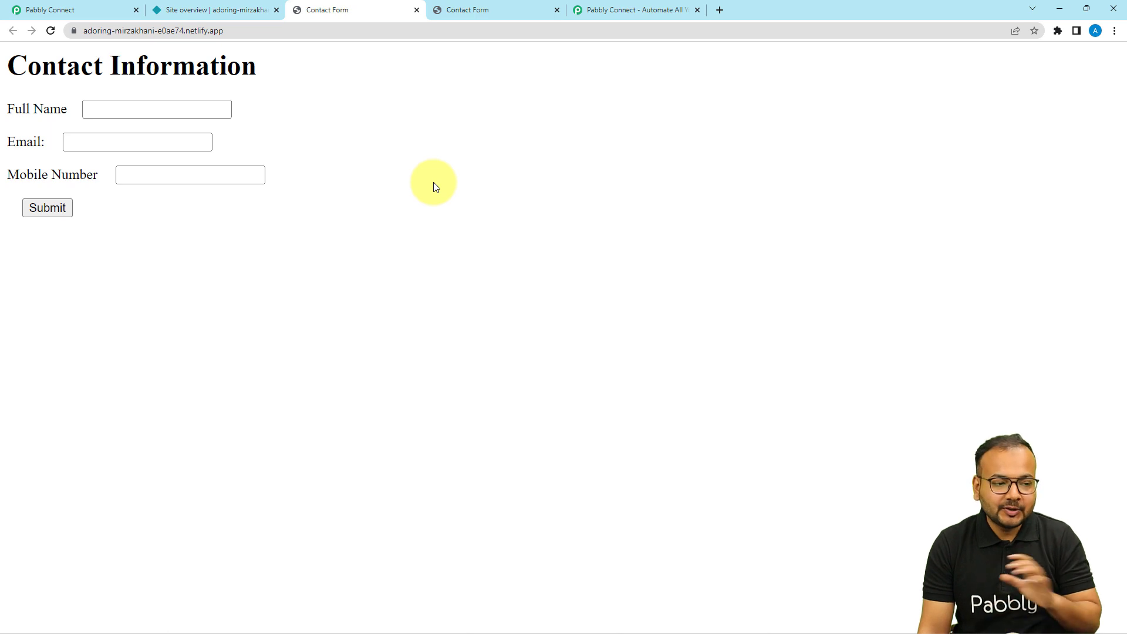
# Step: Select site adoring-mirzakhani-e0ae74 and form Contactform for the Netlify trigger
pyautogui.click(27, 9)
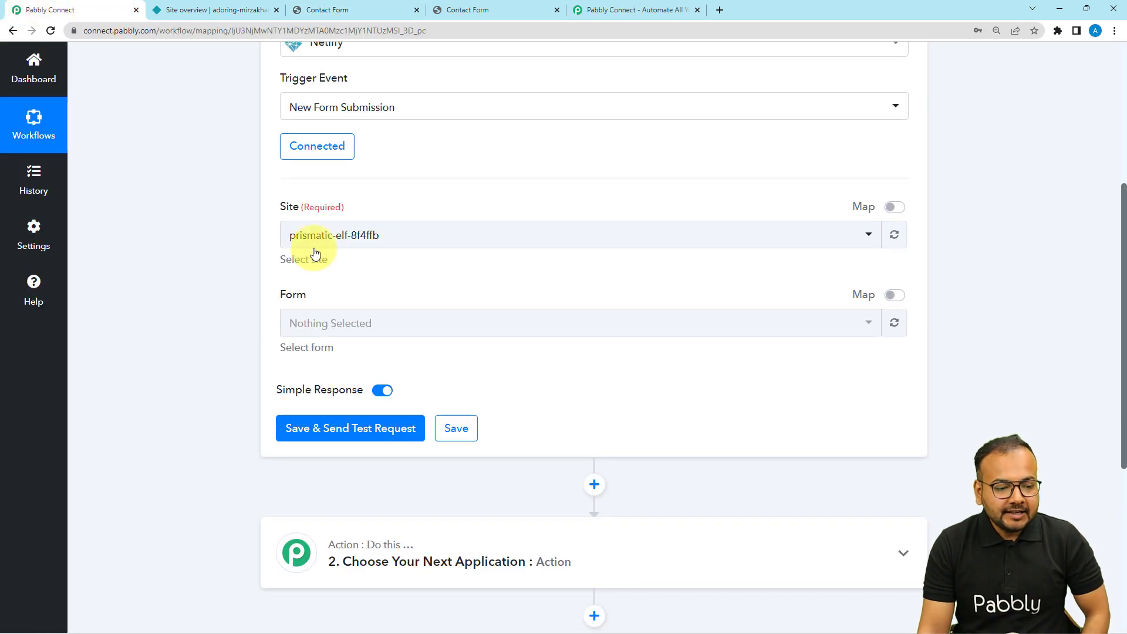
pyautogui.click(394, 233)
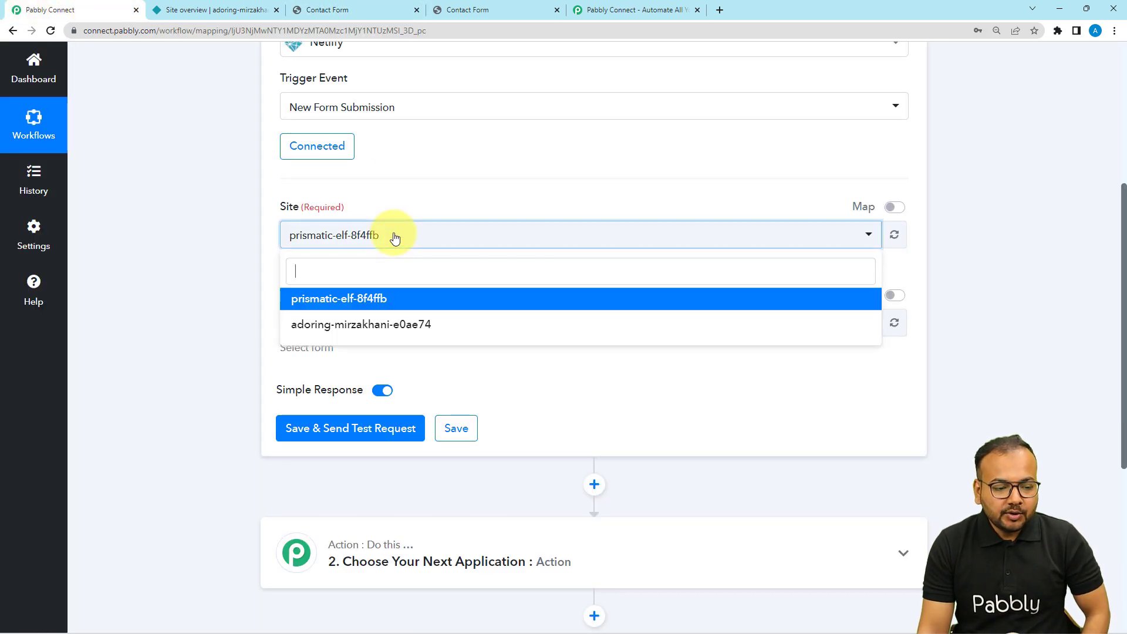
pyautogui.click(307, 336)
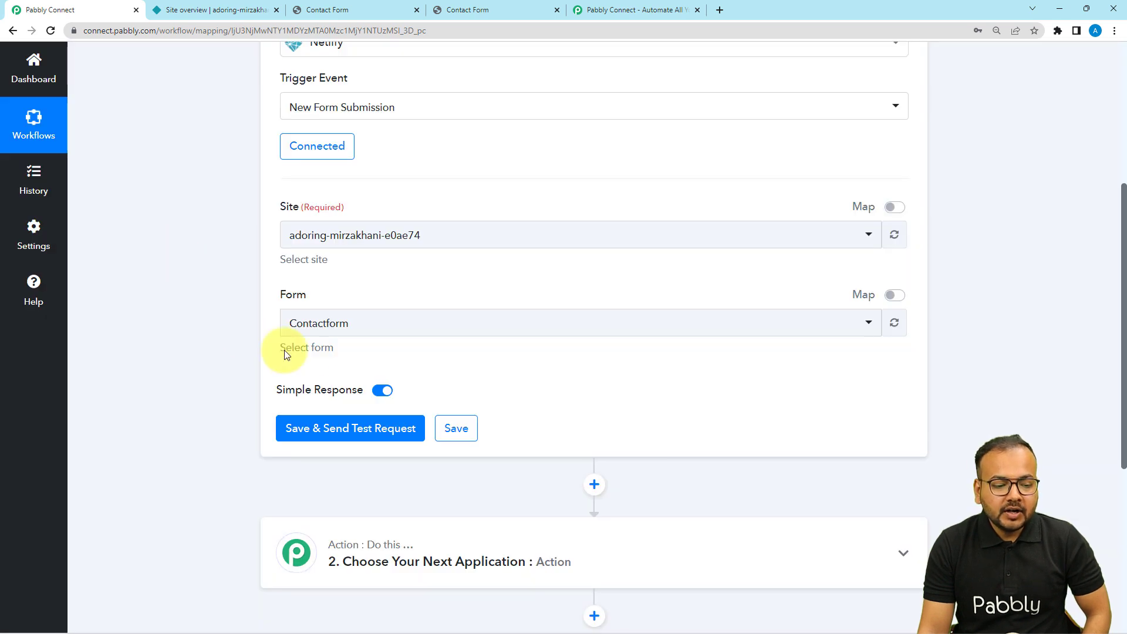
pyautogui.scroll(-2, 284, 350)
pyautogui.click(372, 211)
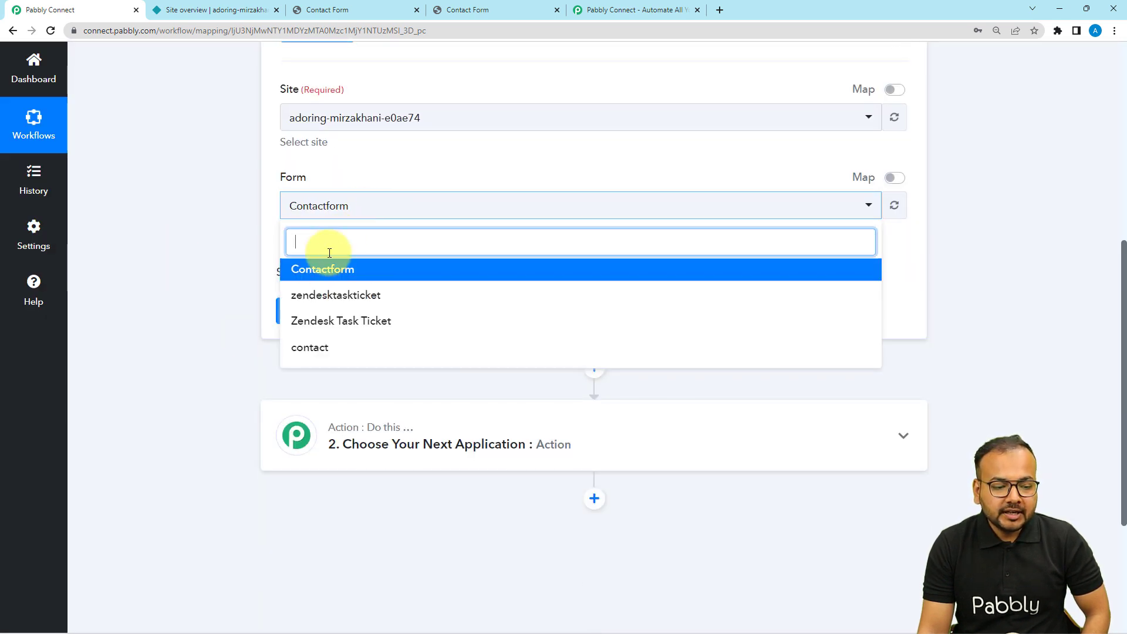
pyautogui.click(294, 272)
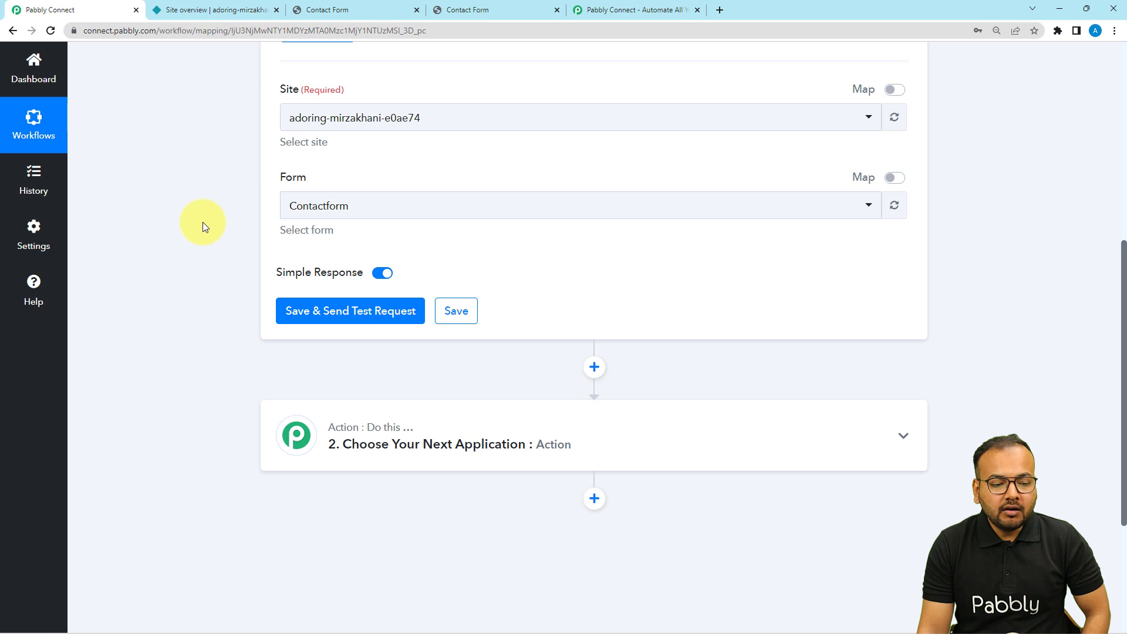
# Step: Save and send a test request, then switch to the contact form tab
pyautogui.click(290, 311)
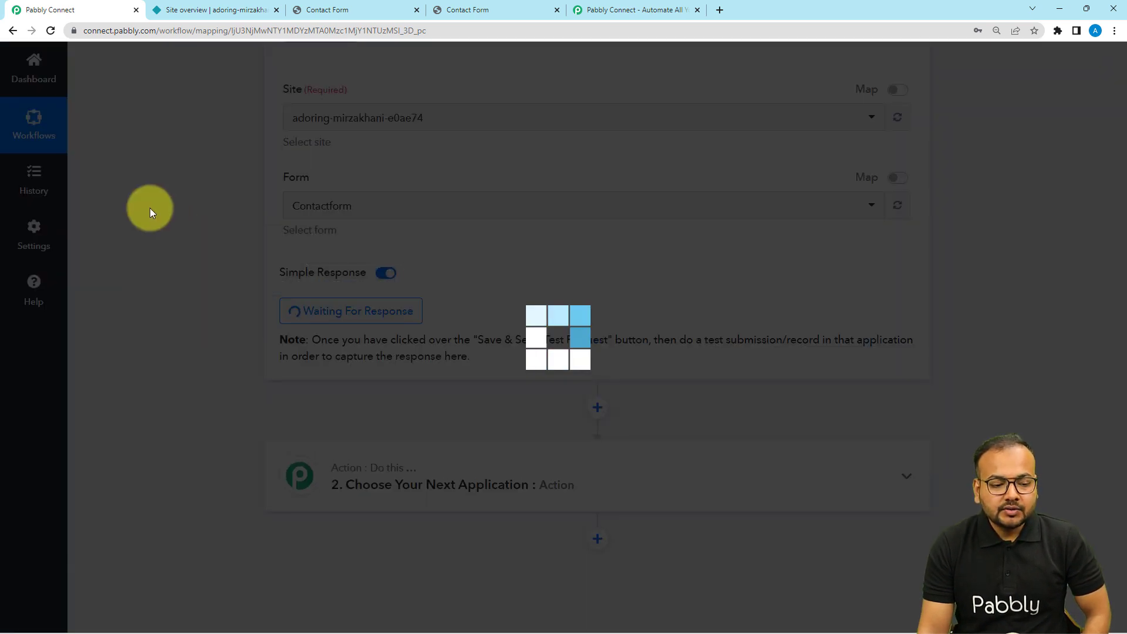
pyautogui.scroll(-1, 191, 292)
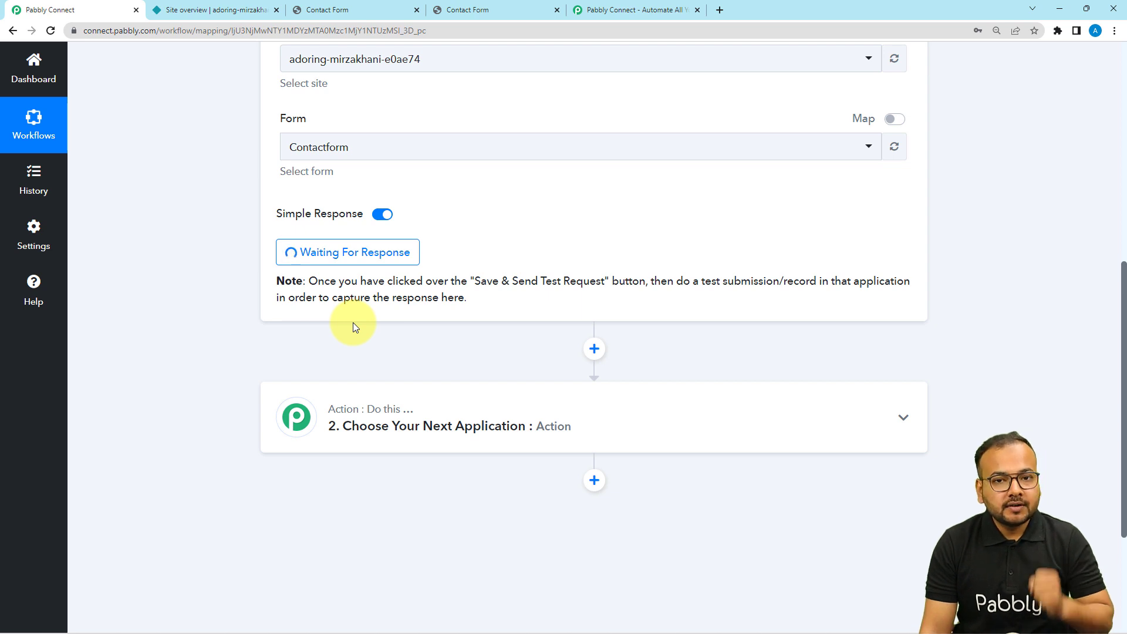
pyautogui.click(317, 9)
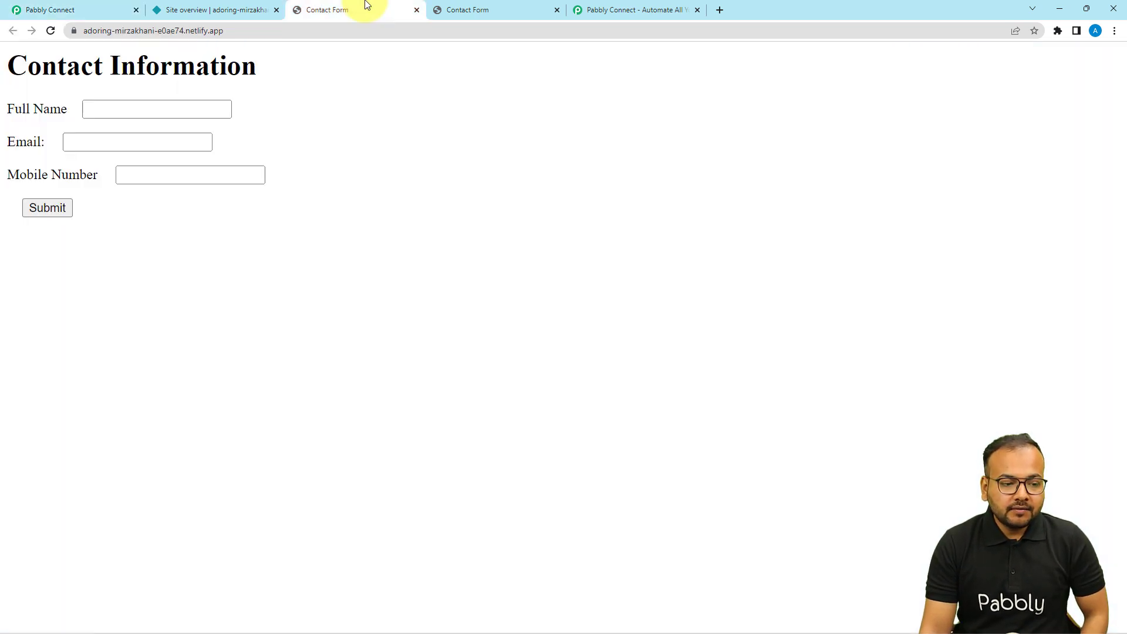
# Step: Submit the contact form with name 'demo name' plus the suggested email and mobile number
pyautogui.click(112, 105)
pyautogui.write('demo')
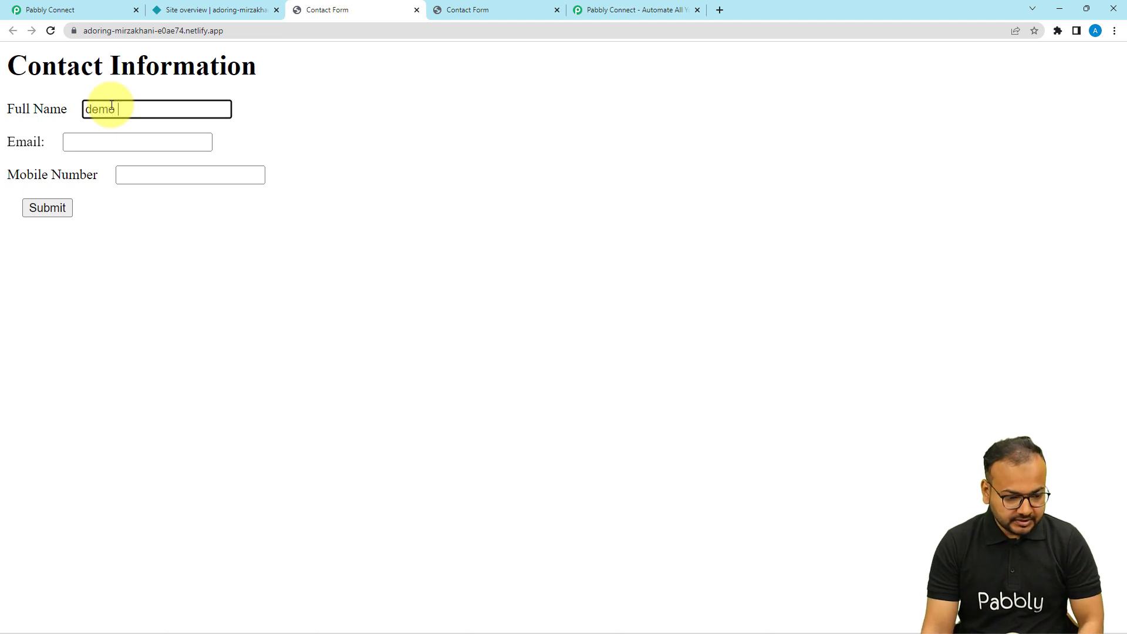
pyautogui.write(' name')
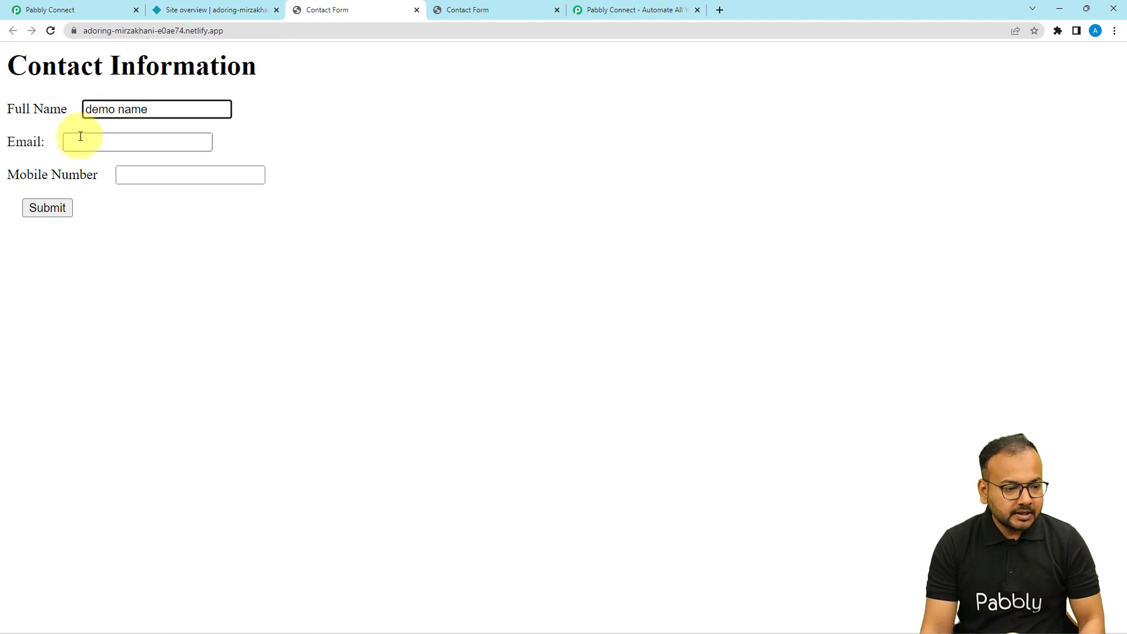
pyautogui.click(81, 141)
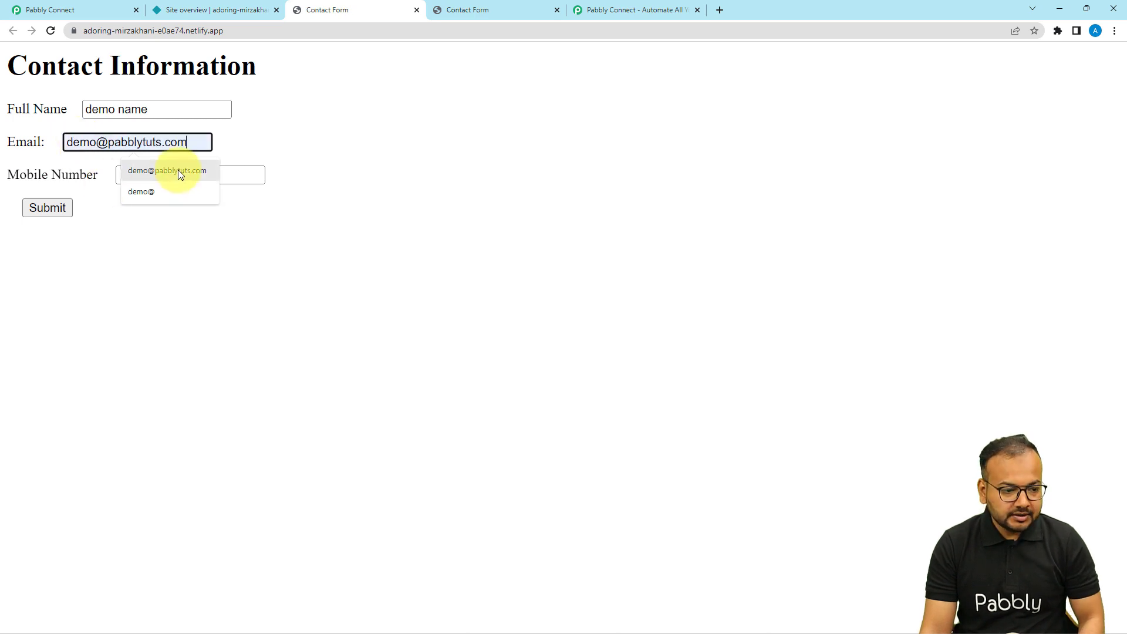
pyautogui.click(178, 171)
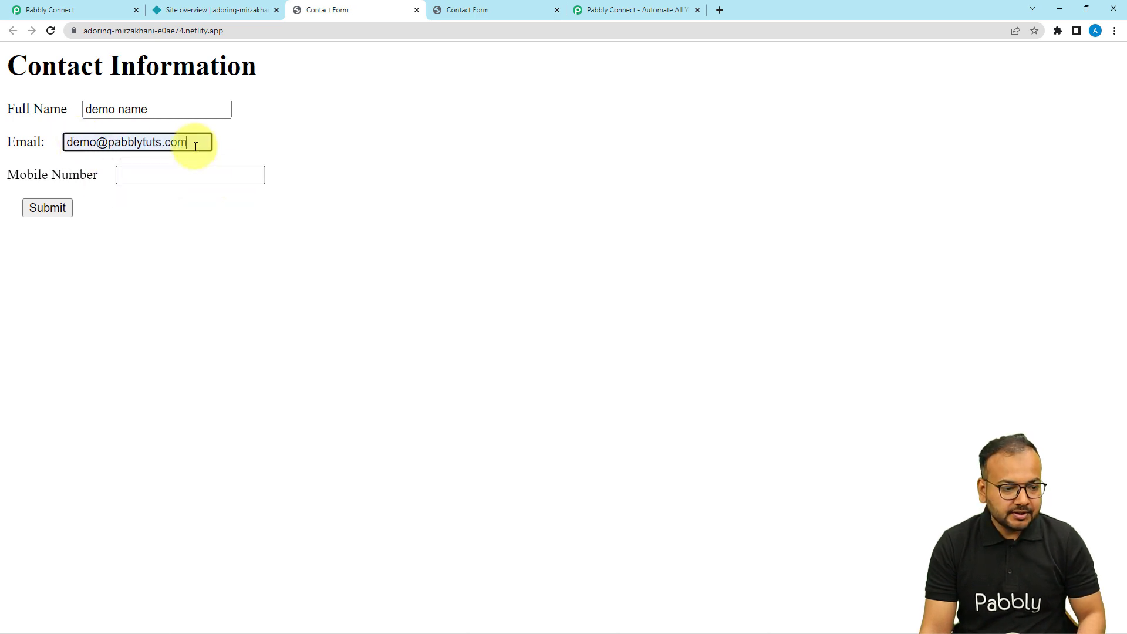
pyautogui.click(144, 177)
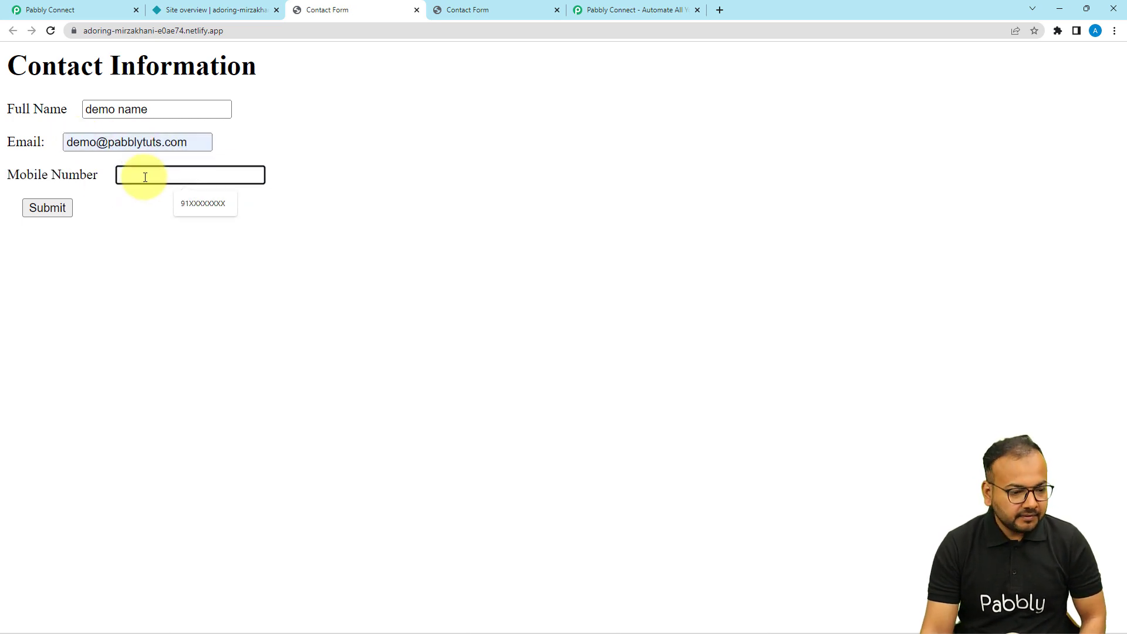
pyautogui.click(182, 202)
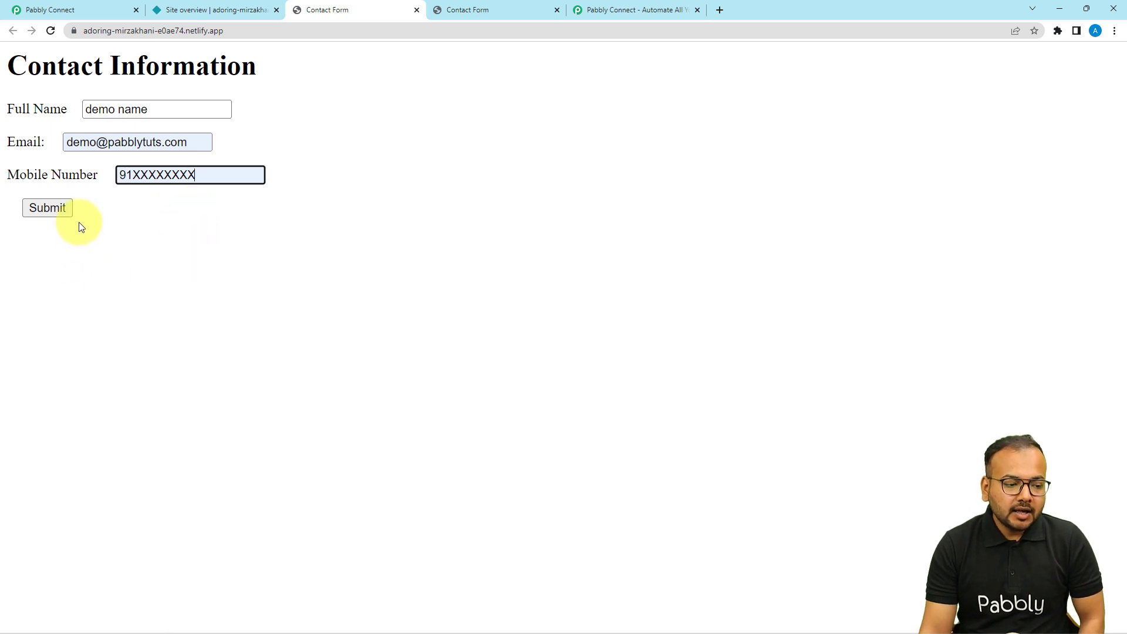
pyautogui.click(41, 213)
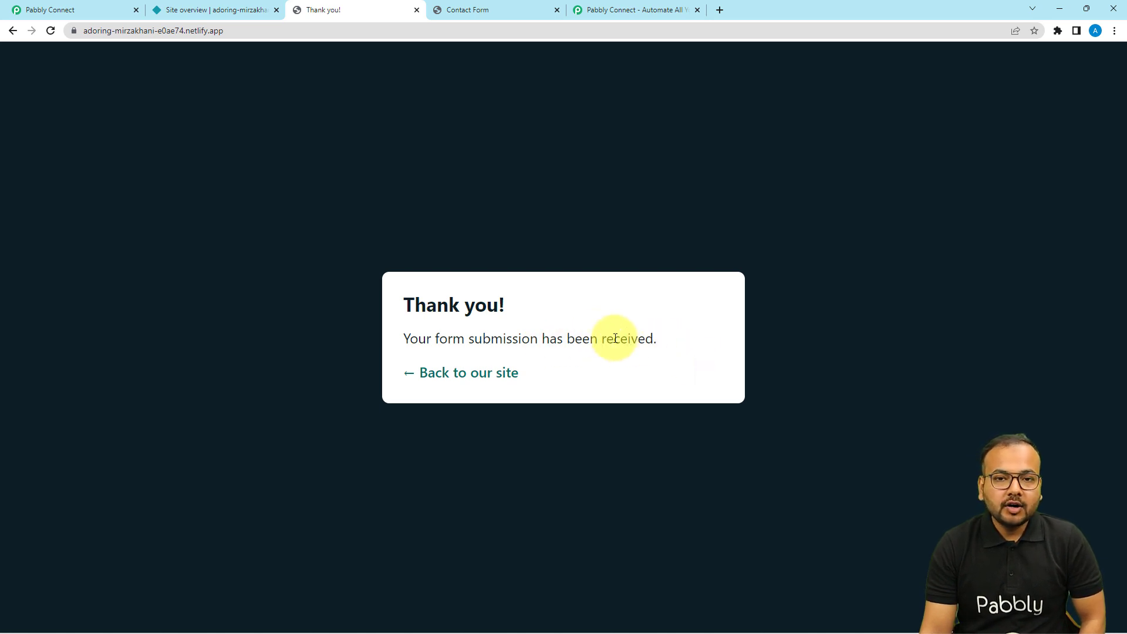
# Step: Review the captured Response Received fields in the workflow, including form Contactform
pyautogui.click(111, 11)
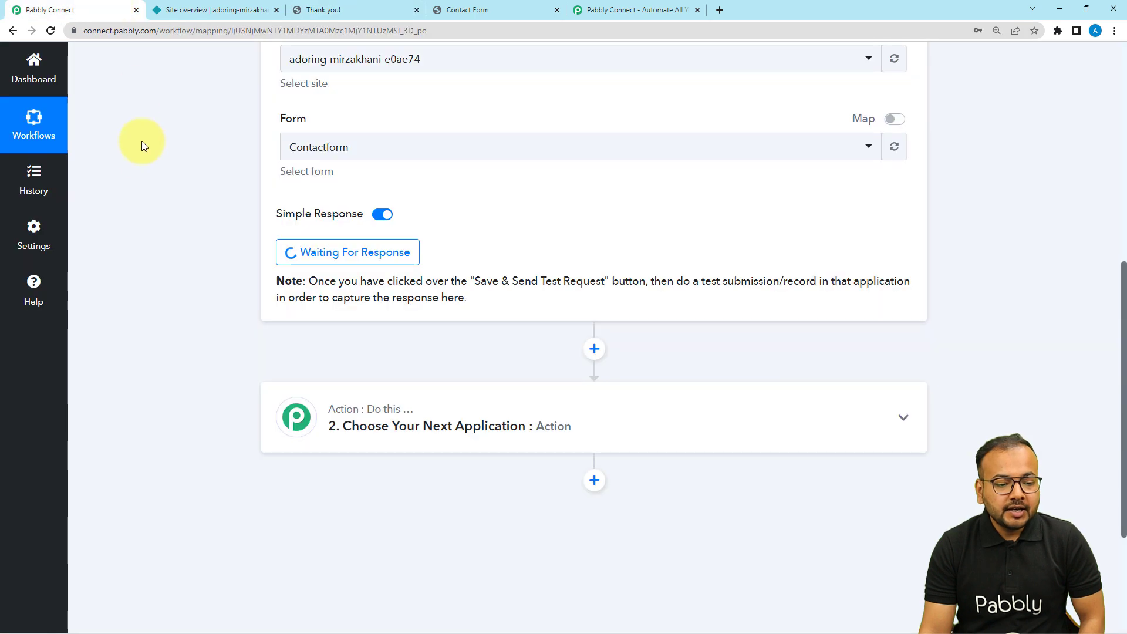
pyautogui.scroll(-3, 138, 168)
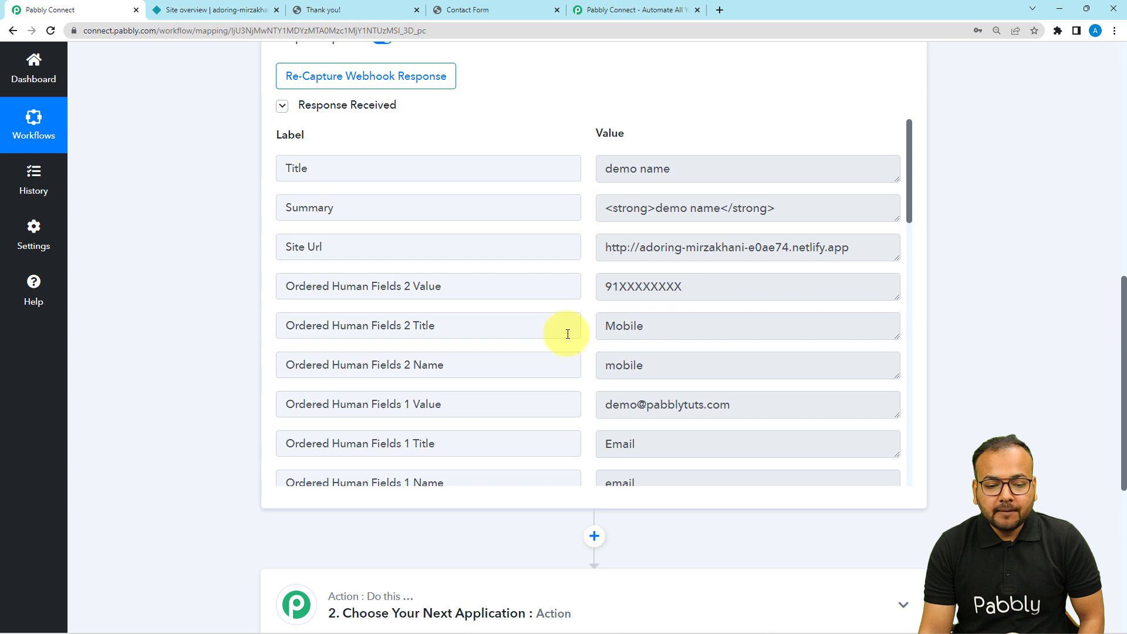
pyautogui.scroll(-2, 552, 323)
pyautogui.scroll(-2, 558, 343)
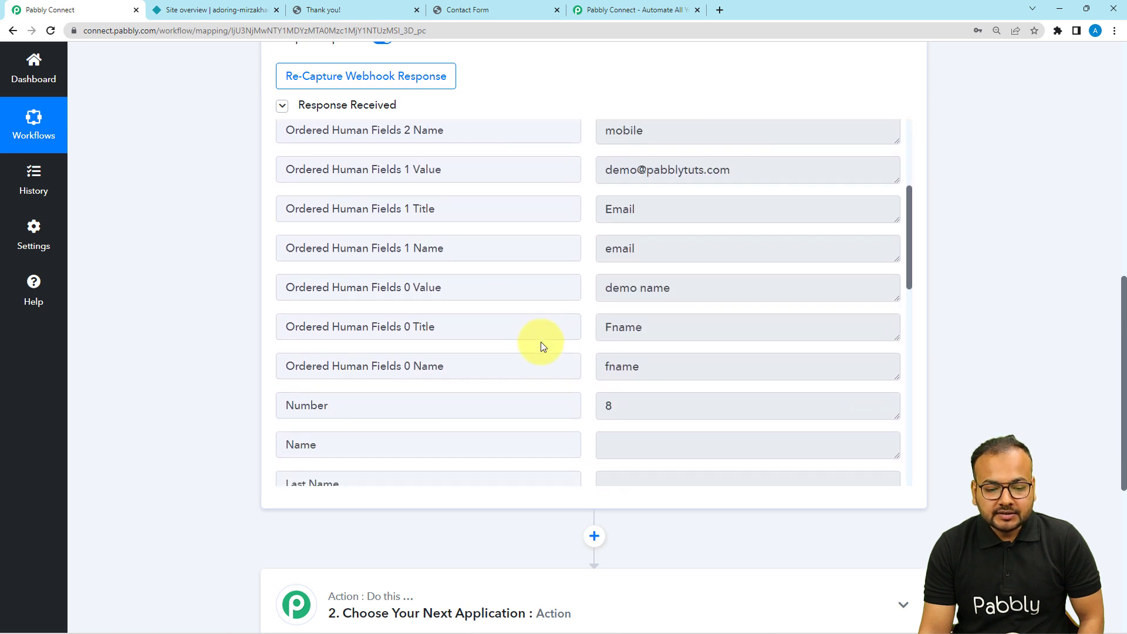
pyautogui.scroll(-5, 526, 289)
pyautogui.scroll(-3, 527, 291)
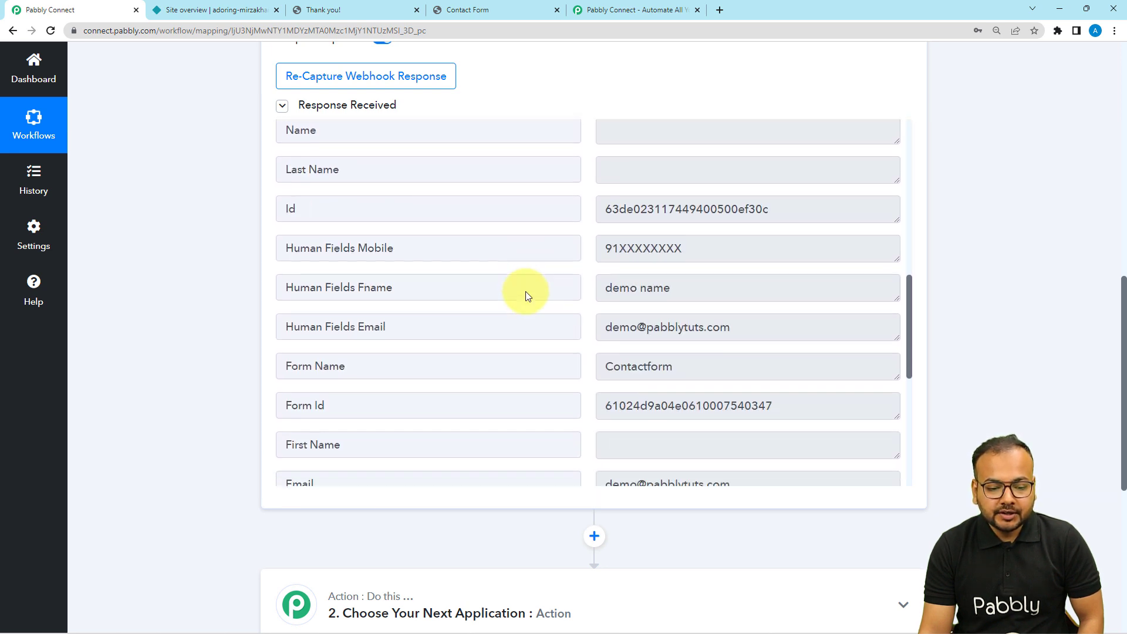
pyautogui.scroll(-6, 528, 292)
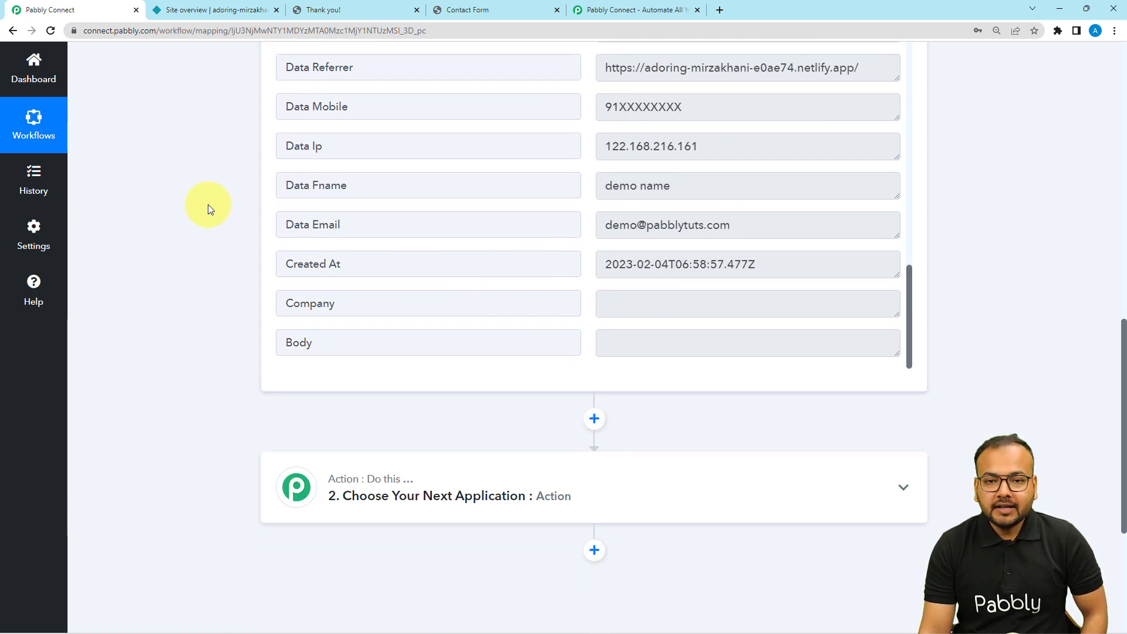
pyautogui.scroll(-1, 206, 203)
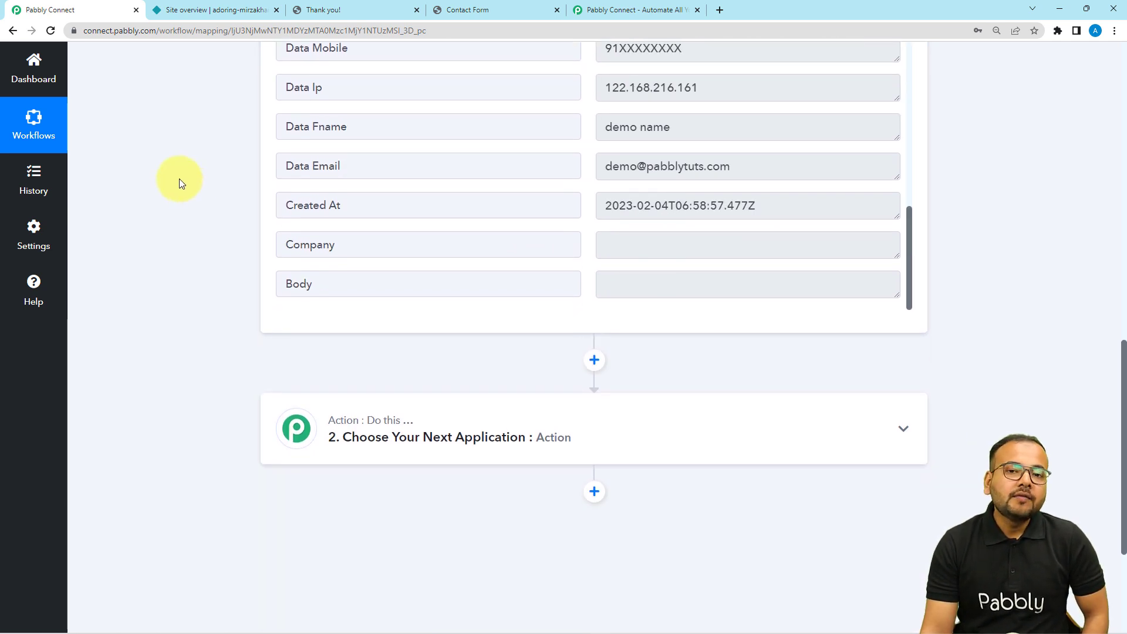
pyautogui.scroll(-3, 179, 179)
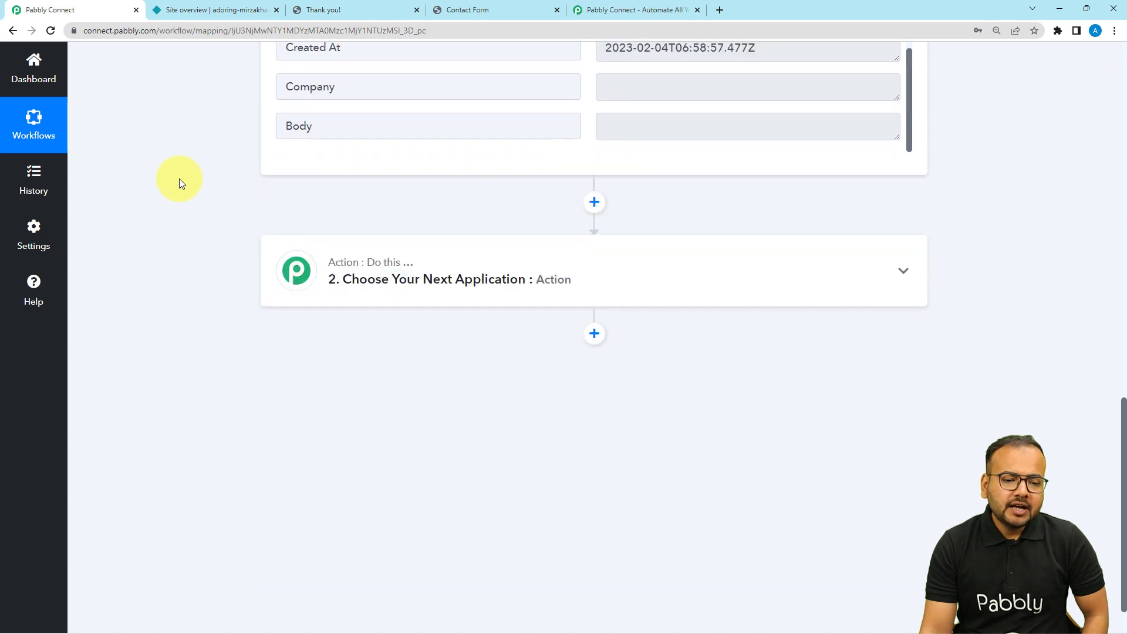
# Step: Expand the action step and focus its Choose App search box
pyautogui.scroll(3, 179, 178)
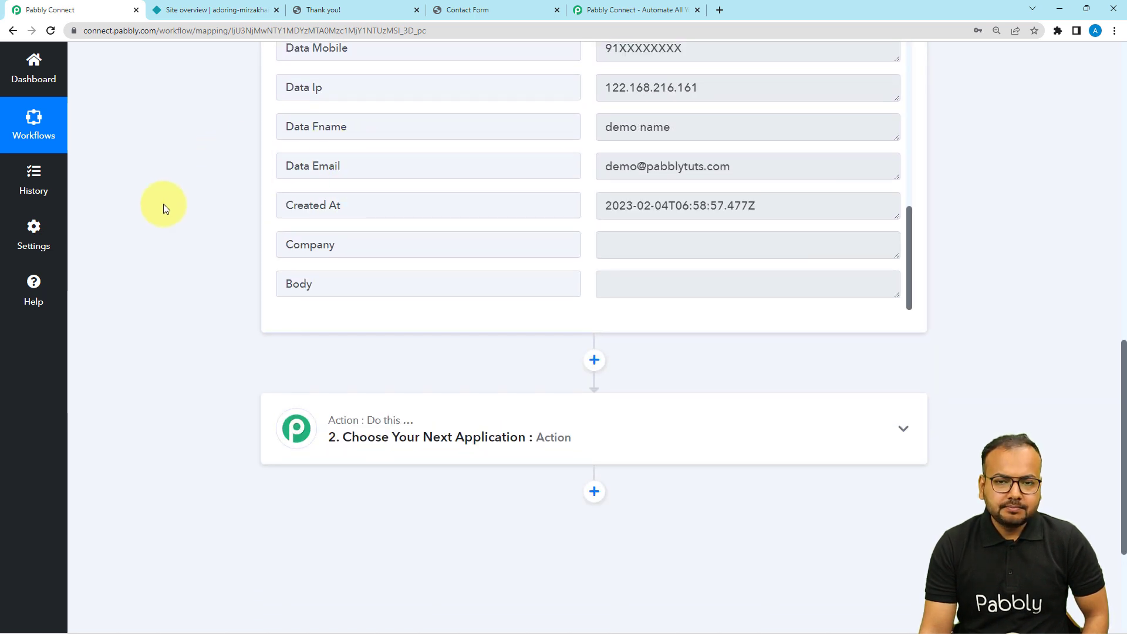
pyautogui.scroll(-2, 175, 330)
pyautogui.click(398, 337)
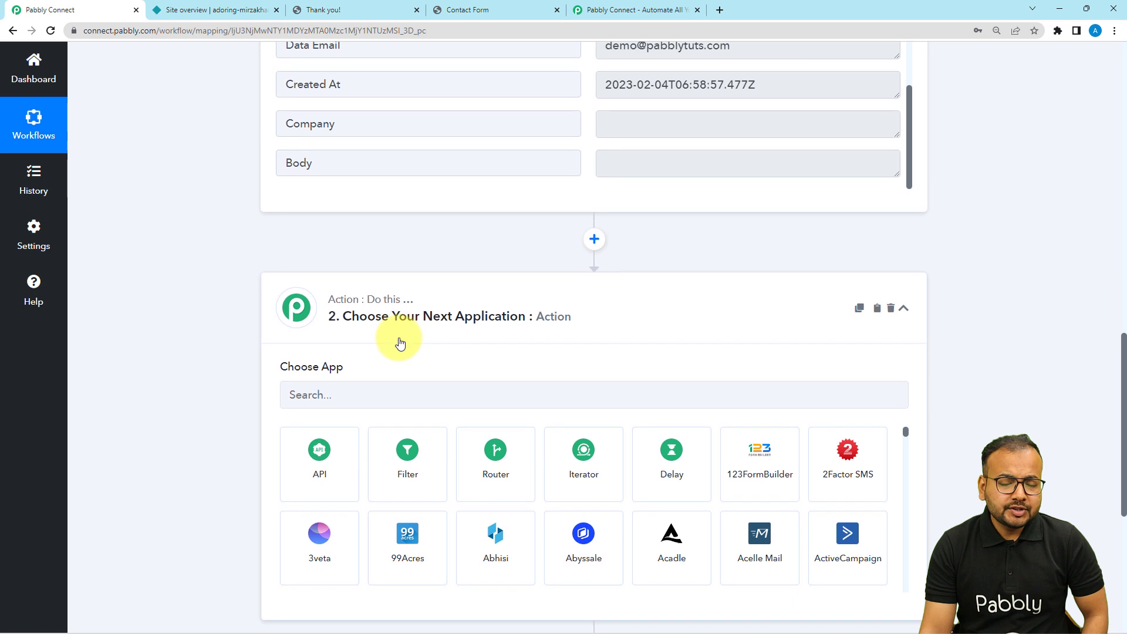
pyautogui.click(401, 275)
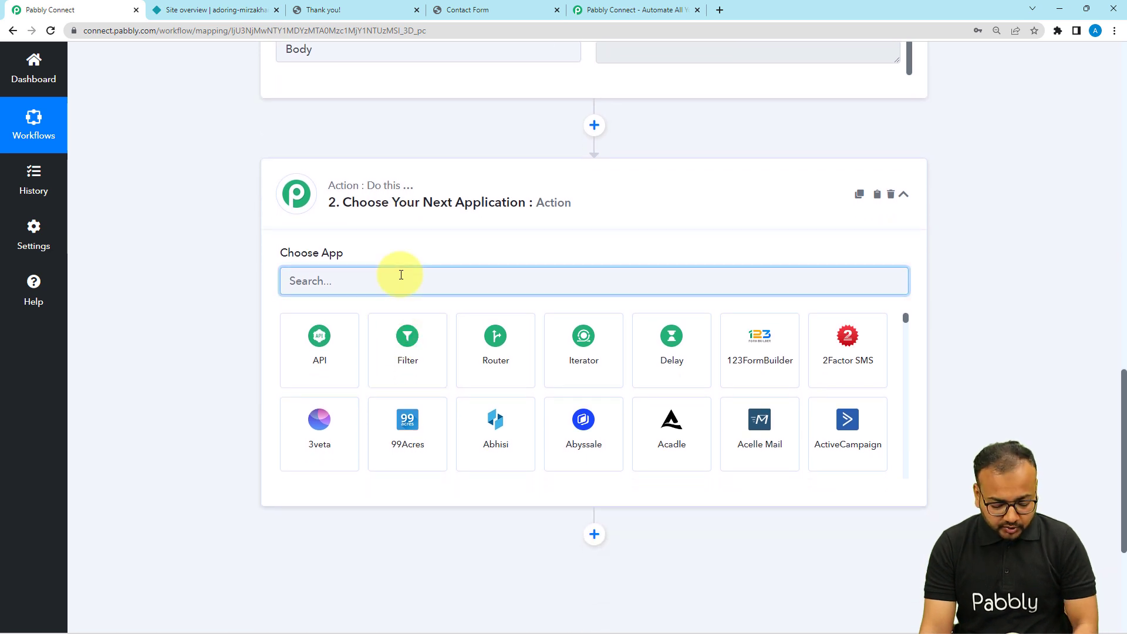
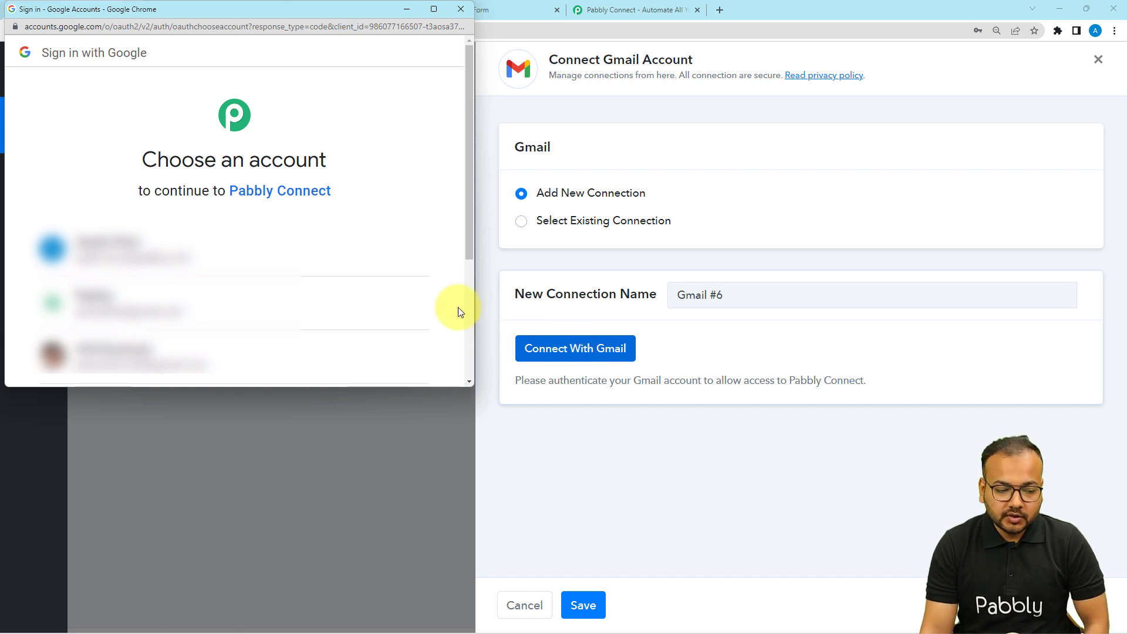
# Step: Choose the Google account and grant Pabbly Connect access to Gmail
pyautogui.click(144, 302)
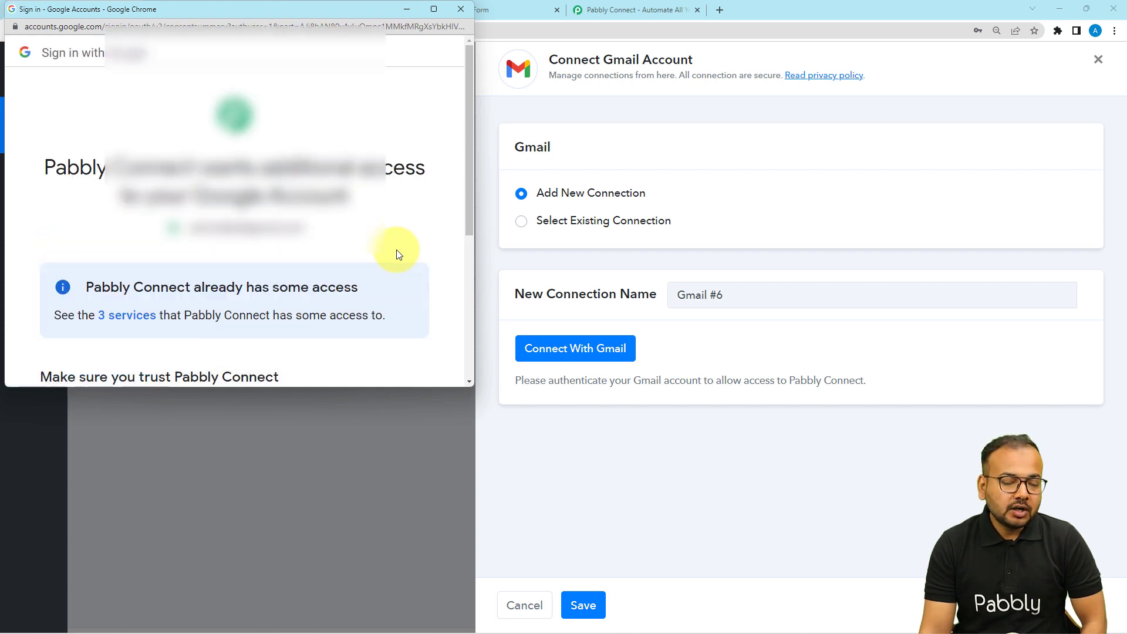
pyautogui.scroll(-5, 396, 252)
pyautogui.click(391, 263)
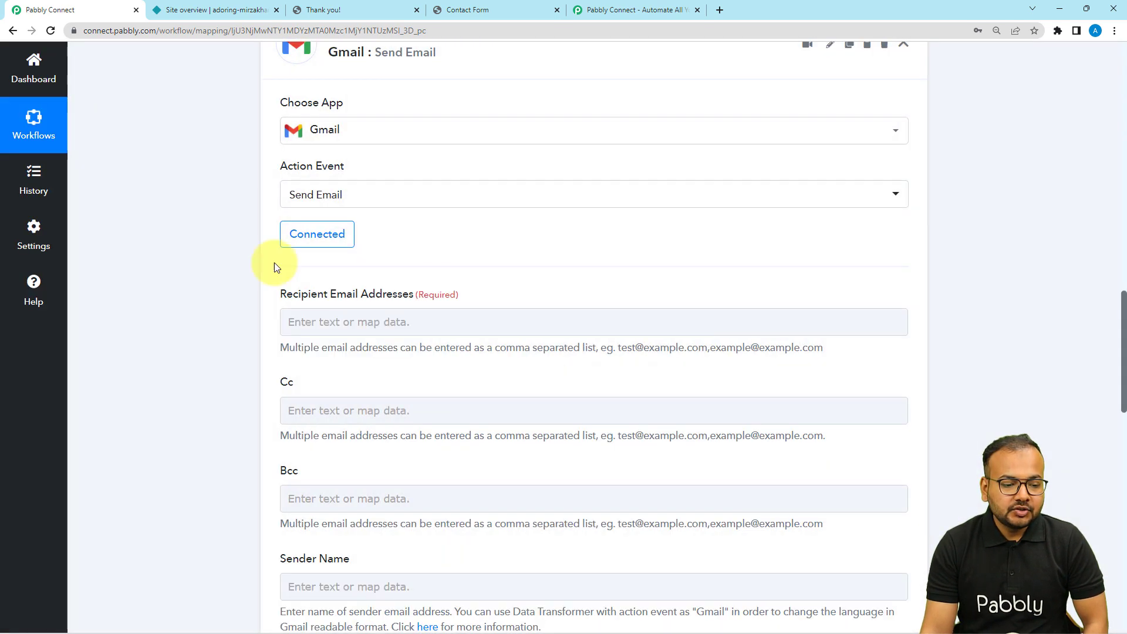
# Step: Map Recipient Email Addresses to the Netlify submission's Ordered Human Fields 1 Value
pyautogui.scroll(-1, 249, 293)
pyautogui.click(423, 263)
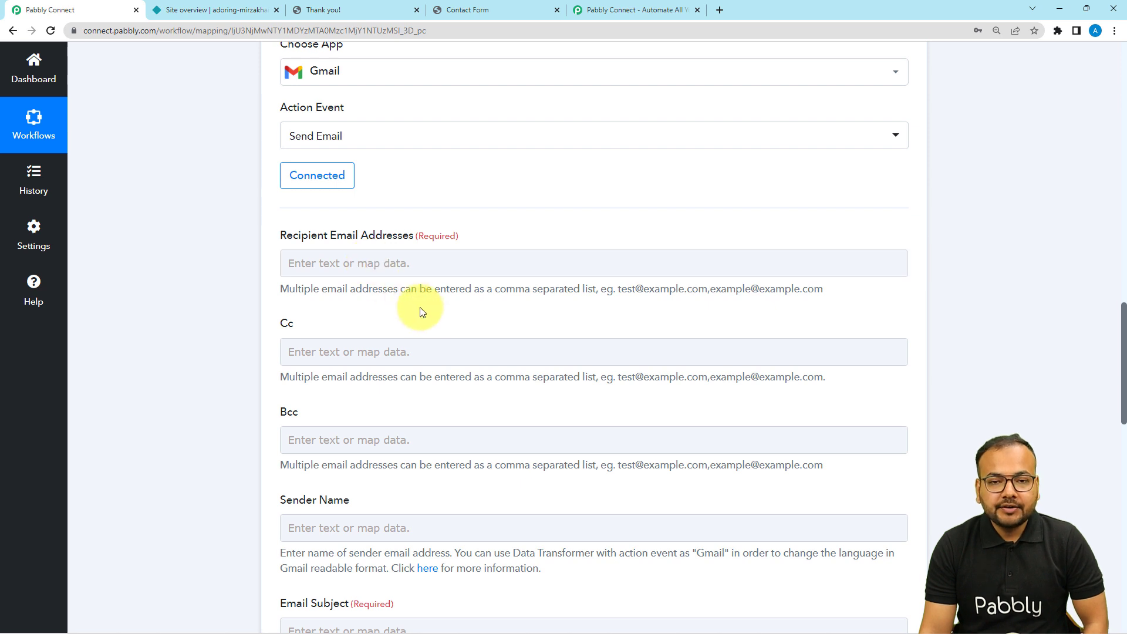
pyautogui.scroll(4, 420, 287)
pyautogui.scroll(4, 421, 312)
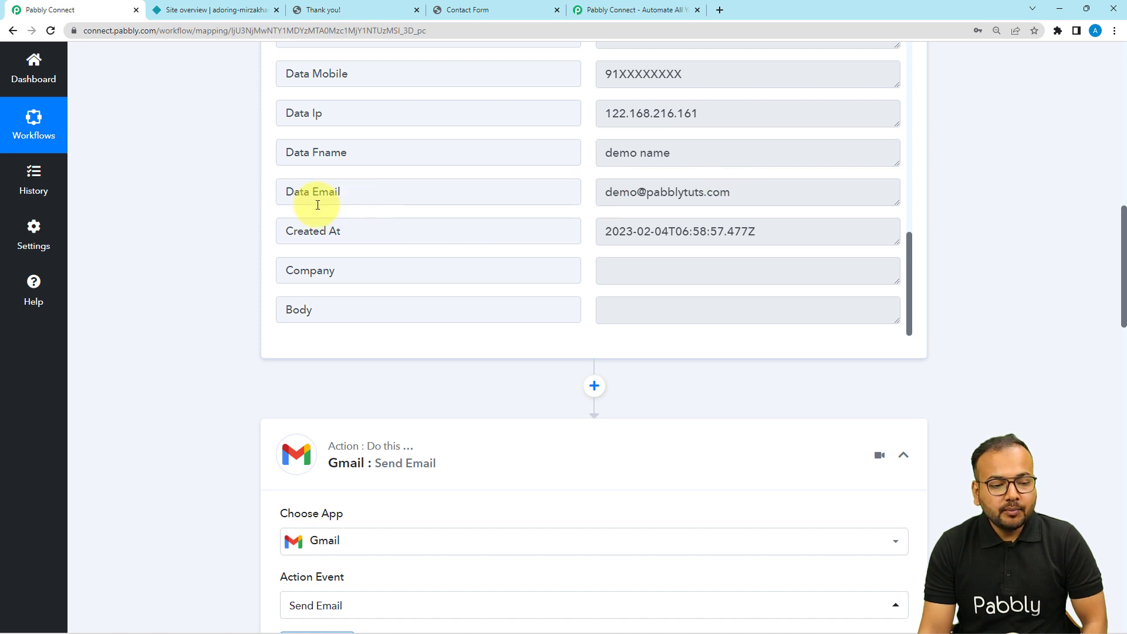
pyautogui.scroll(-5, 213, 259)
pyautogui.scroll(-4, 211, 261)
pyautogui.click(418, 148)
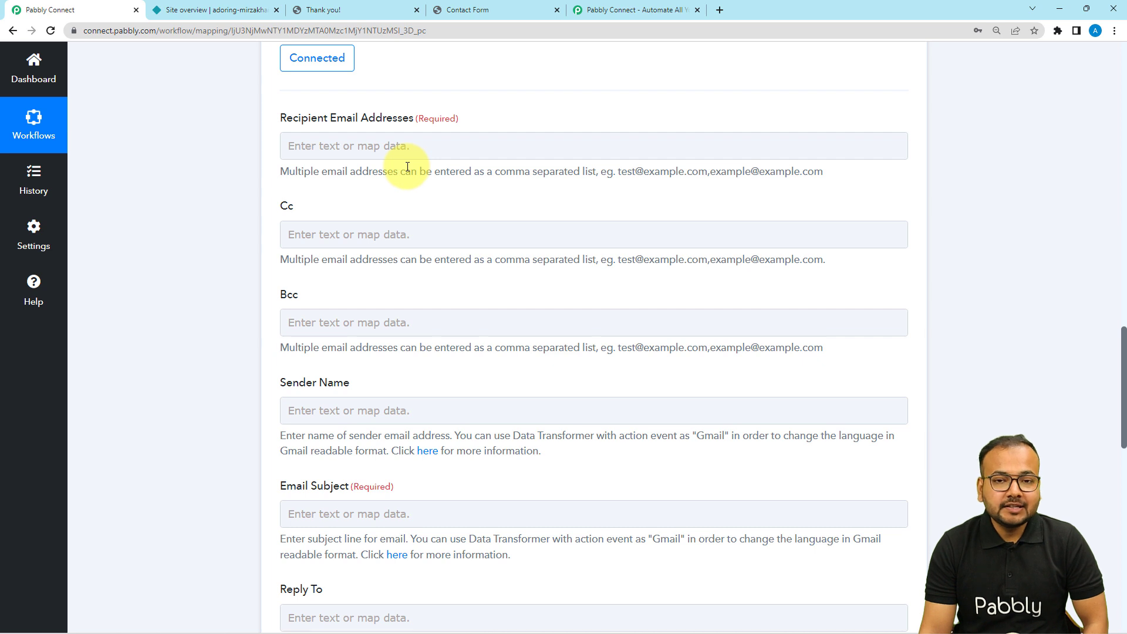
pyautogui.click(371, 141)
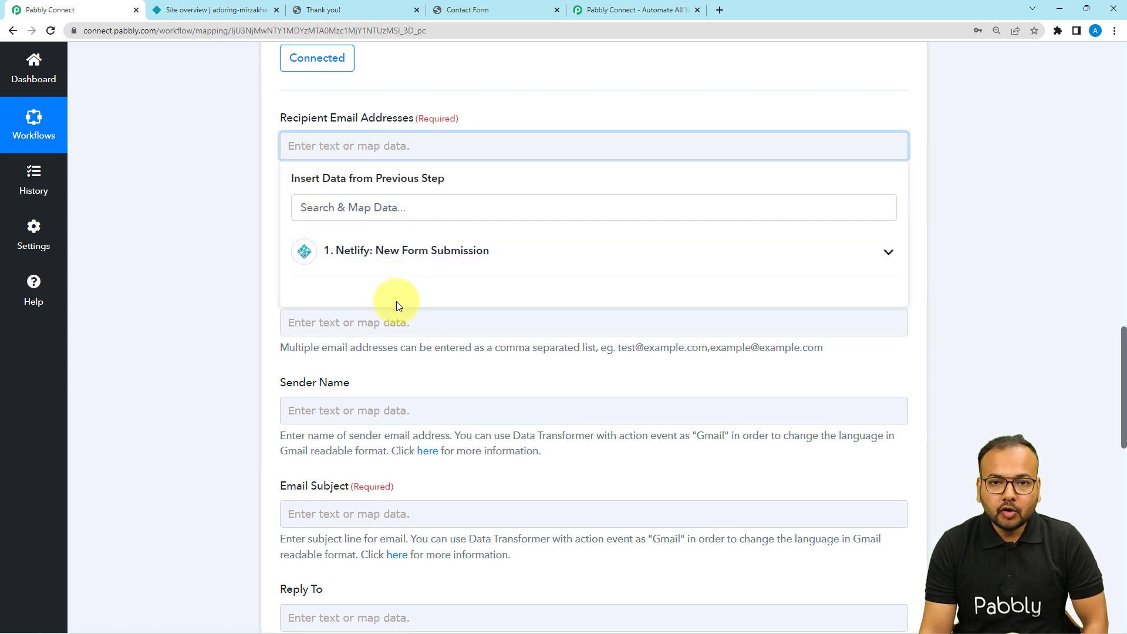
pyautogui.click(383, 256)
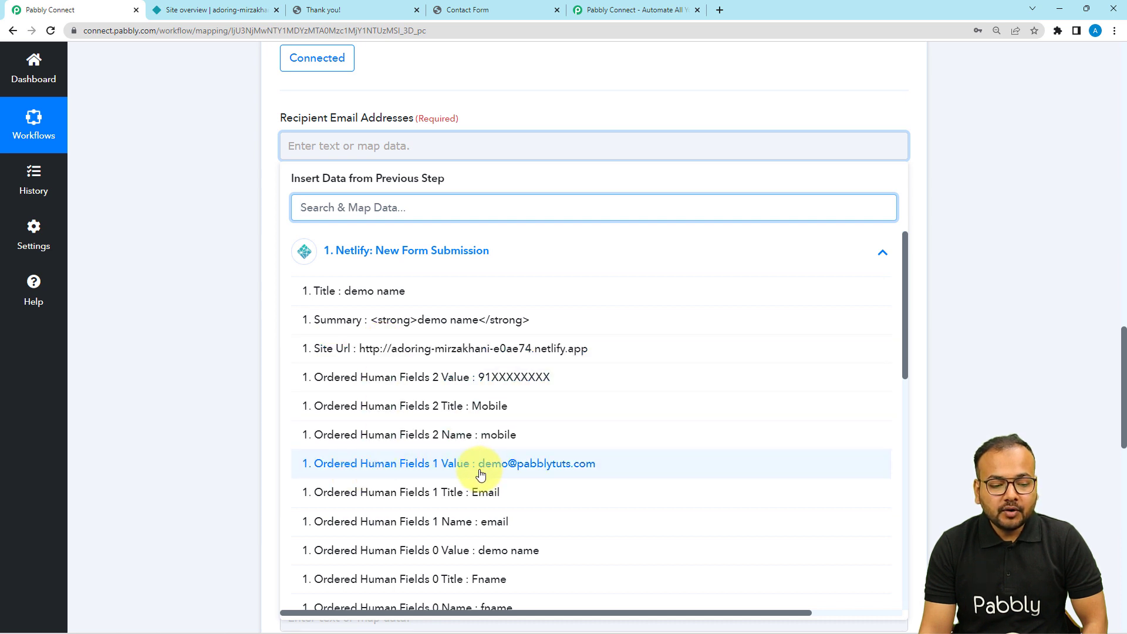
pyautogui.click(528, 467)
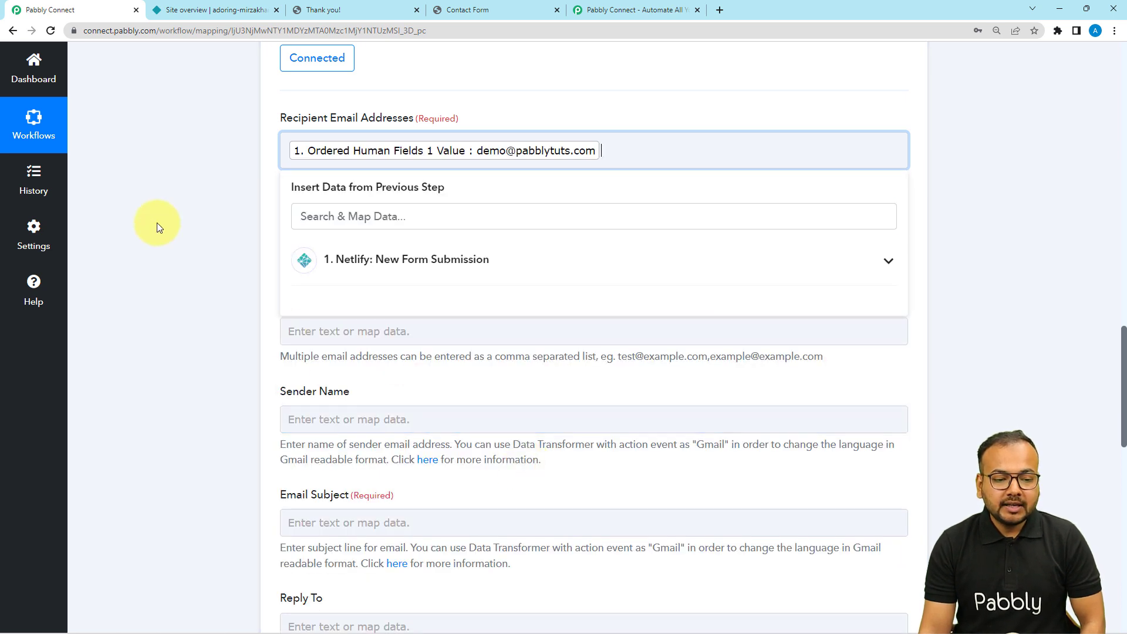
pyautogui.click(157, 224)
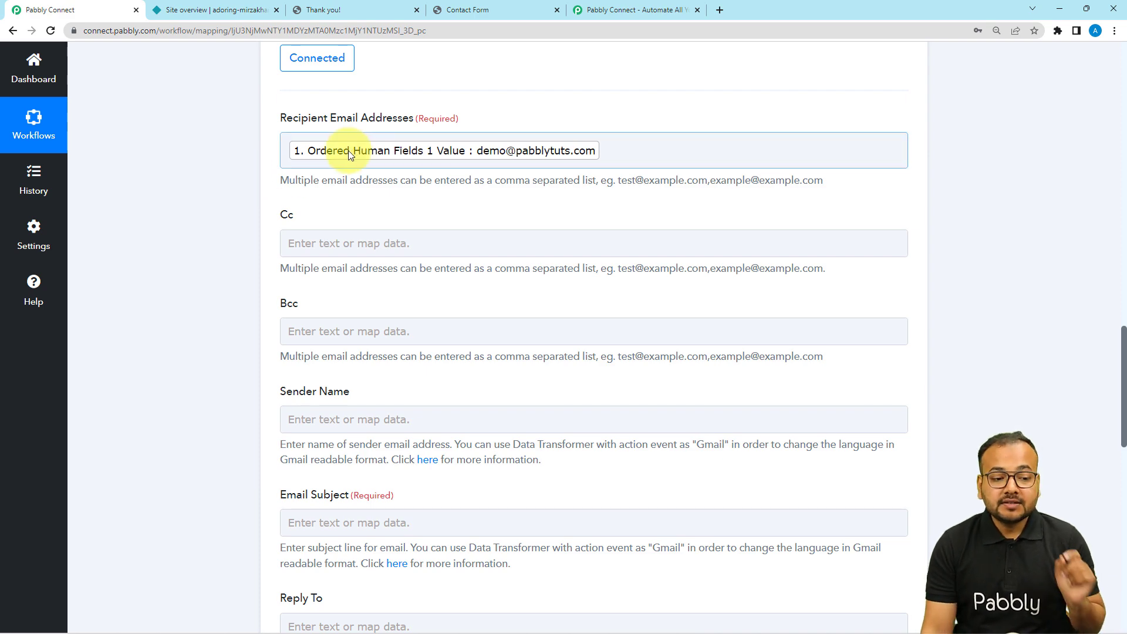
pyautogui.scroll(5, 246, 168)
pyautogui.scroll(2, 247, 168)
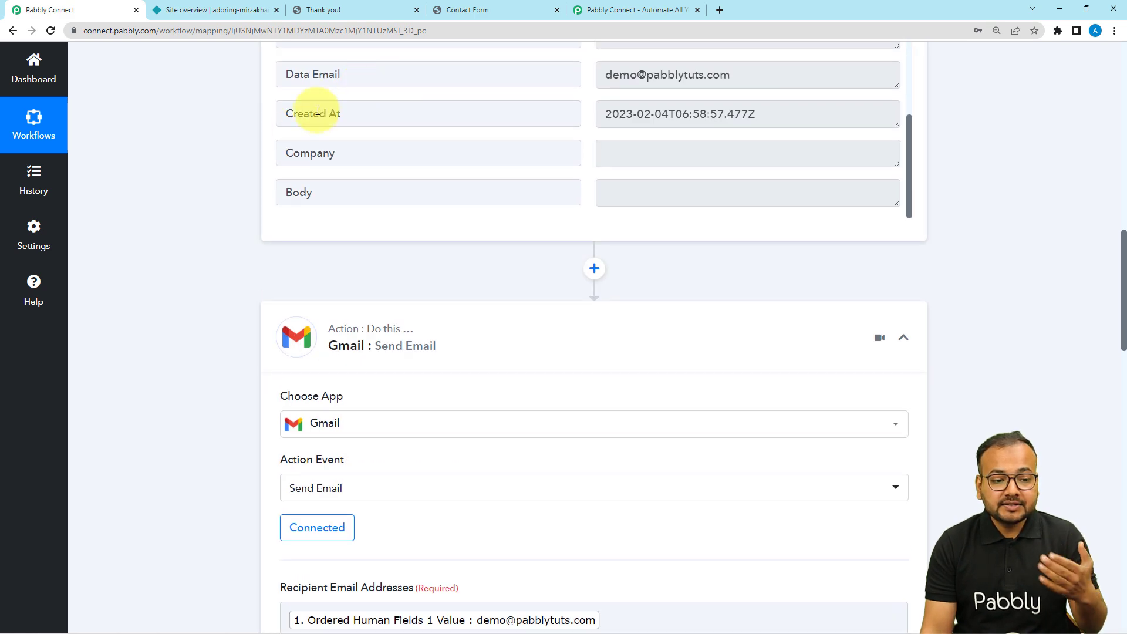
pyautogui.scroll(-7, 145, 268)
pyautogui.scroll(-5, 156, 269)
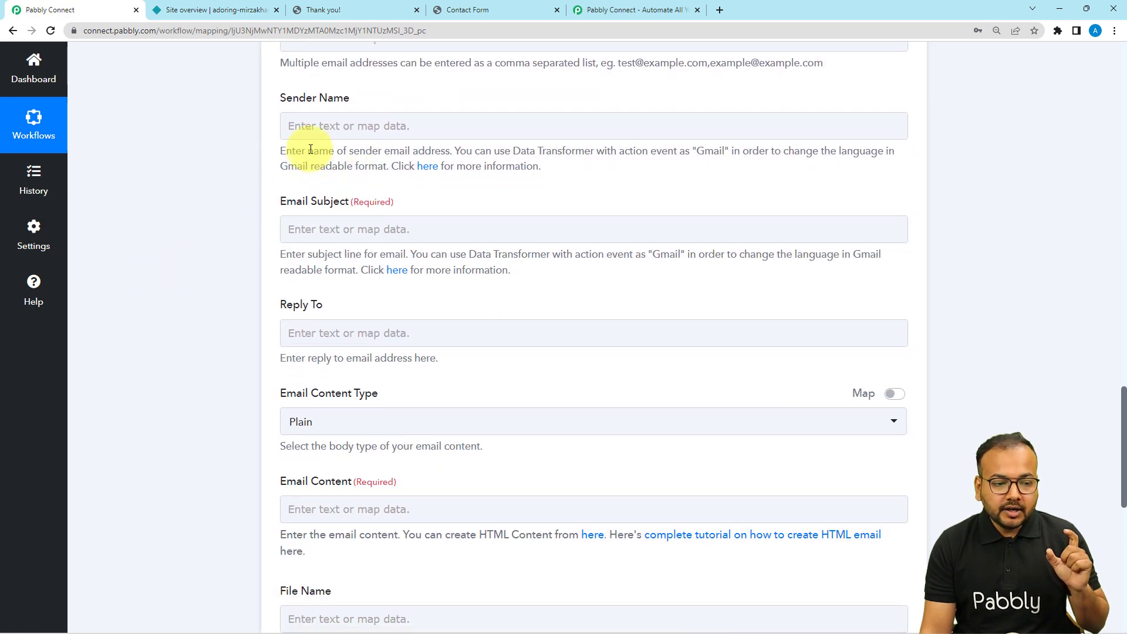
# Step: Set the Sender Name to 'Pabbly team'
pyautogui.click(330, 126)
pyautogui.write('Pabbly team')
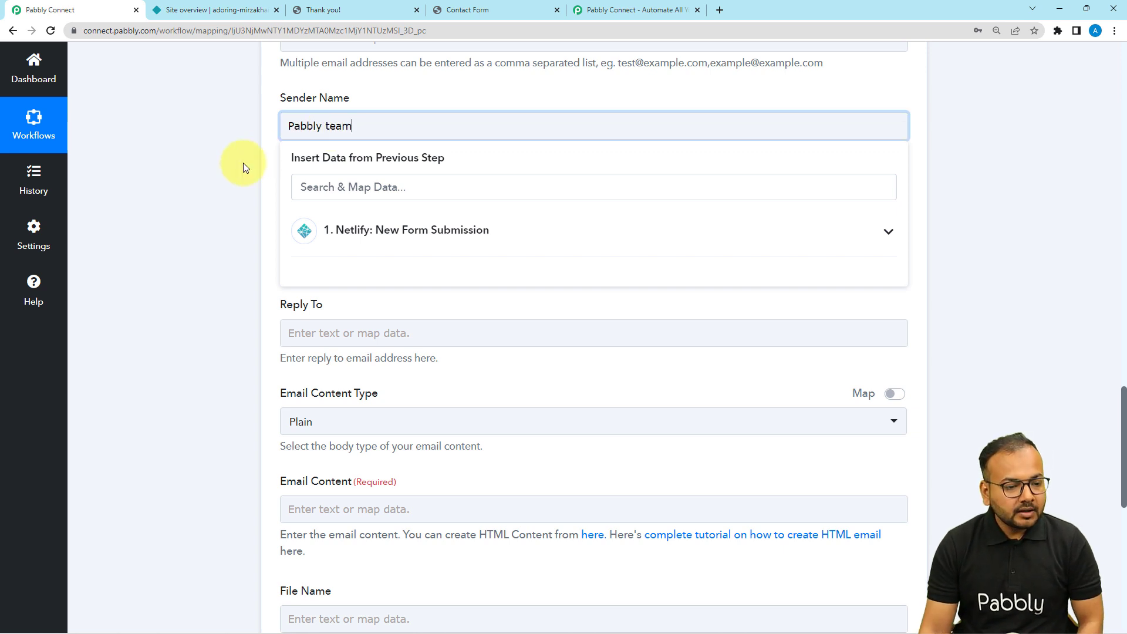
pyautogui.click(243, 163)
# Step: Set the Email Subject to 'Form submission received'
pyautogui.click(323, 220)
pyautogui.click(322, 219)
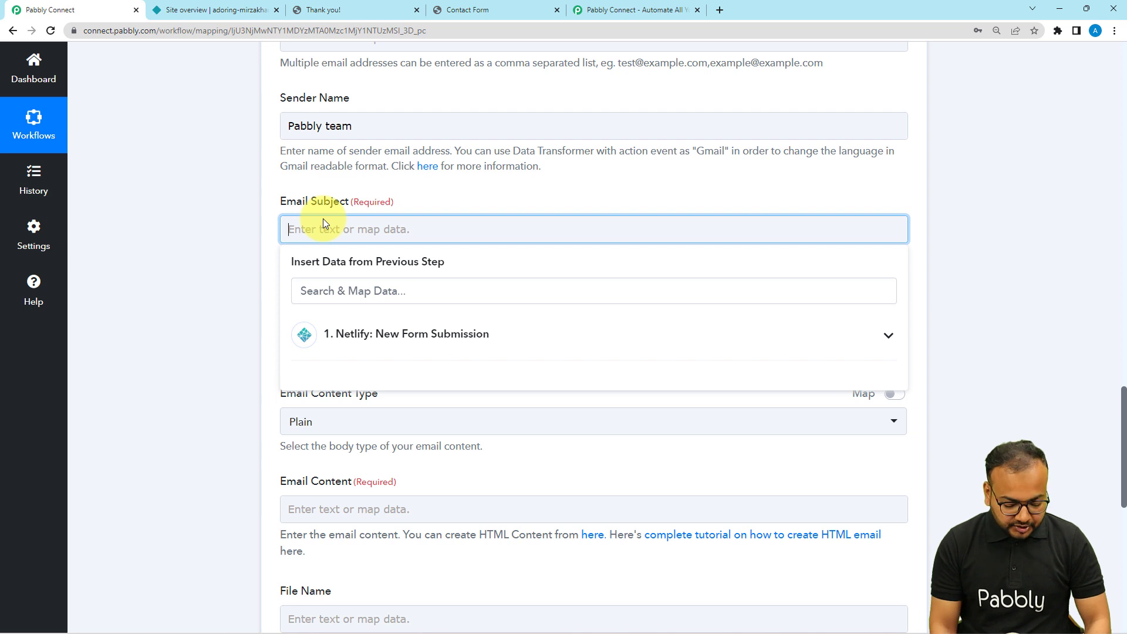
pyautogui.write('Form s')
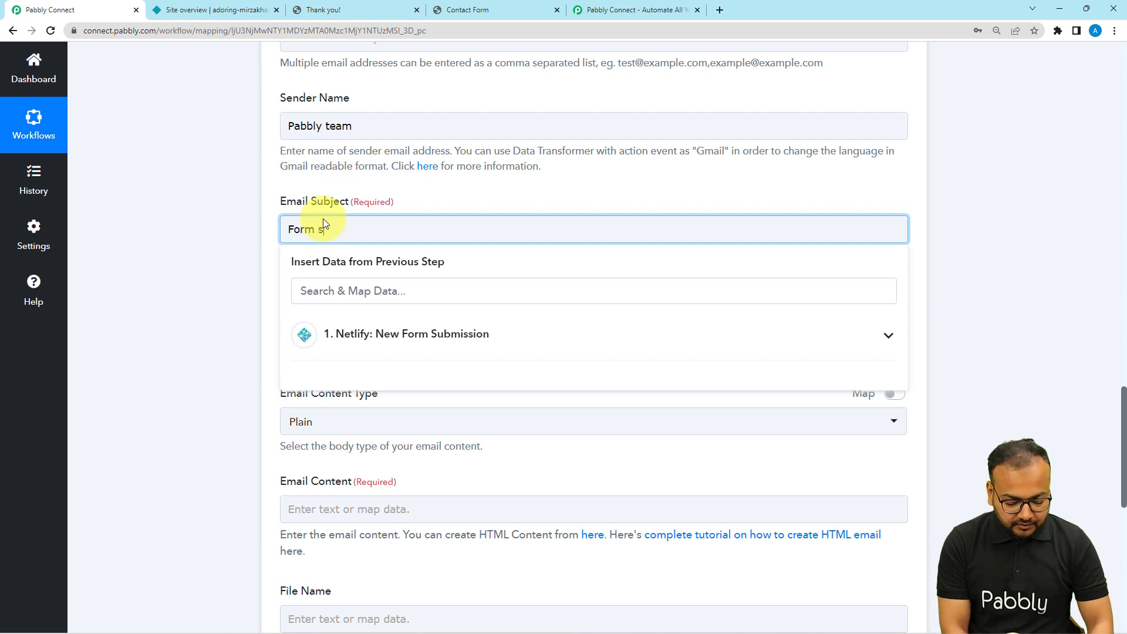
pyautogui.write('ubmissio')
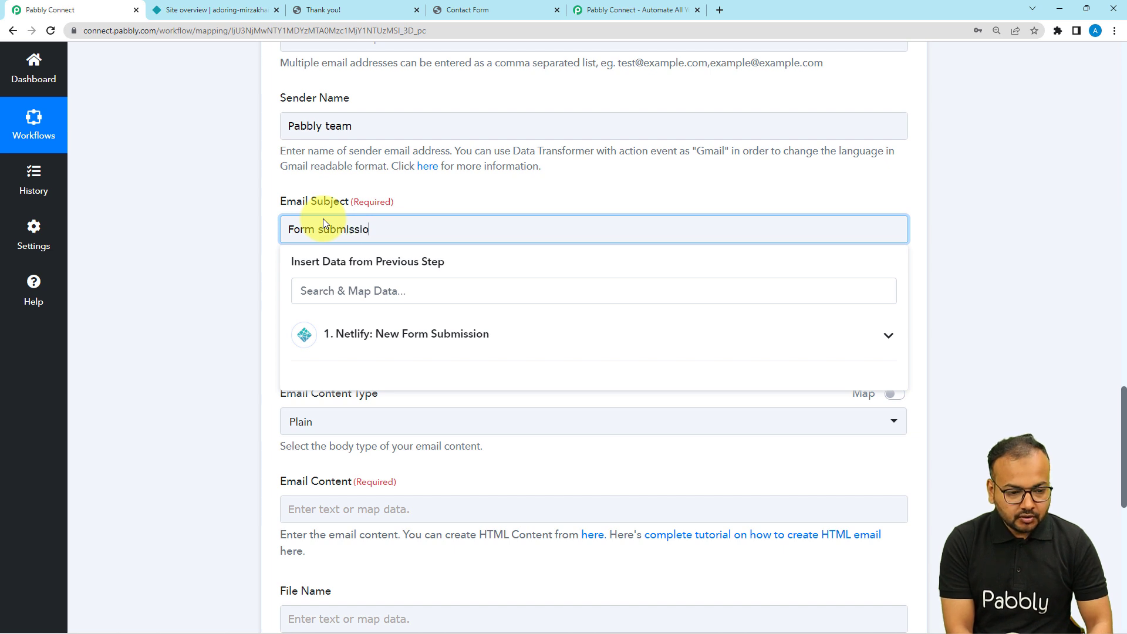
pyautogui.write('n rece')
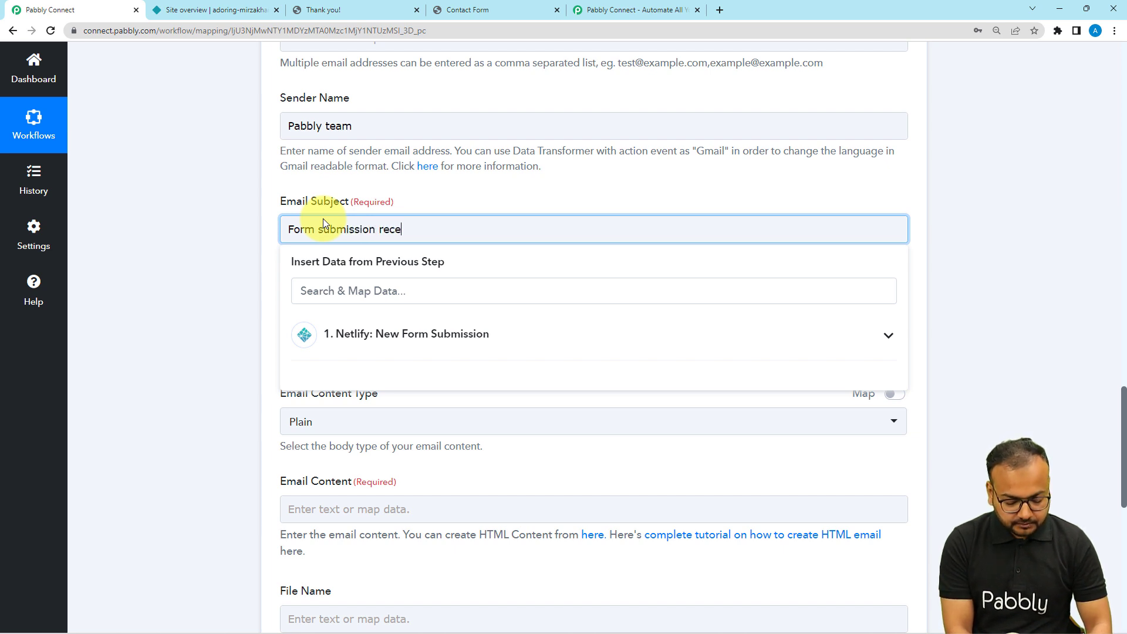
pyautogui.write('ived.')
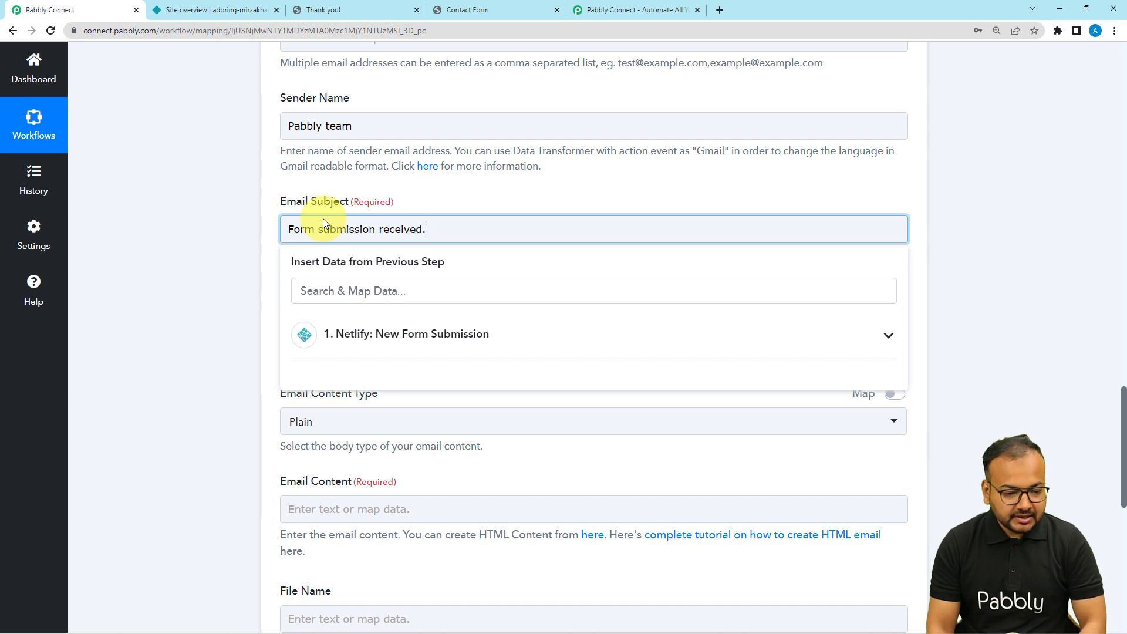
pyautogui.click(213, 227)
pyautogui.scroll(-3, 213, 227)
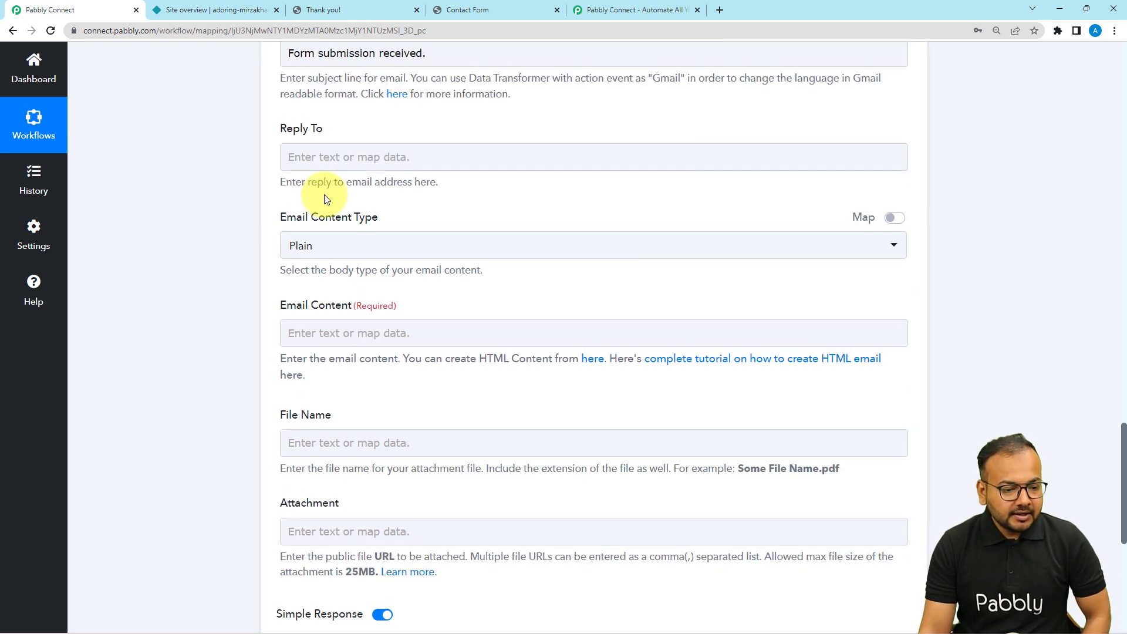
# Step: Keep the Email Content type as Plain and start the body with 'Hey'
pyautogui.click(392, 256)
pyautogui.click(365, 305)
pyautogui.click(367, 337)
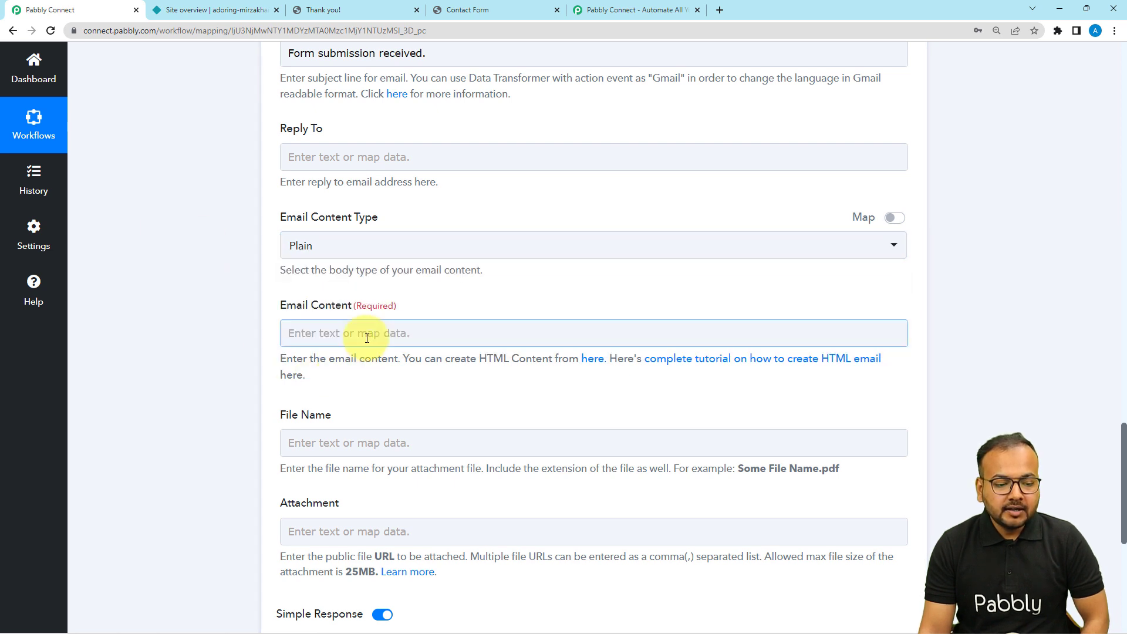
pyautogui.click(367, 338)
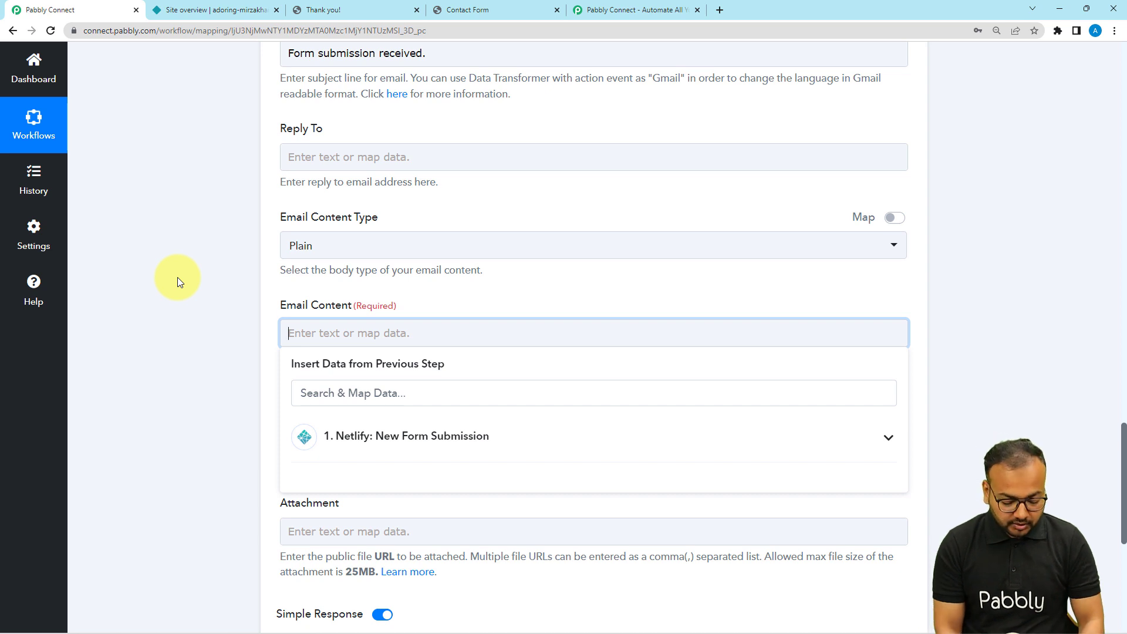
pyautogui.write('Hey')
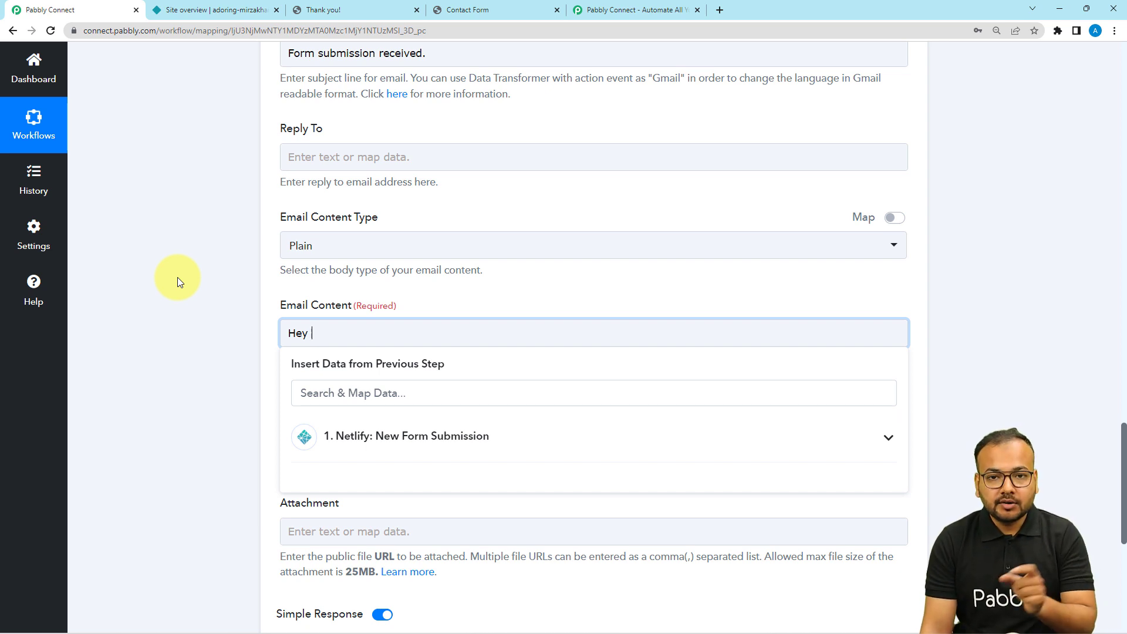
# Step: Insert the mapped Netlify submitter name field after 'Hey'
pyautogui.press('Tab')
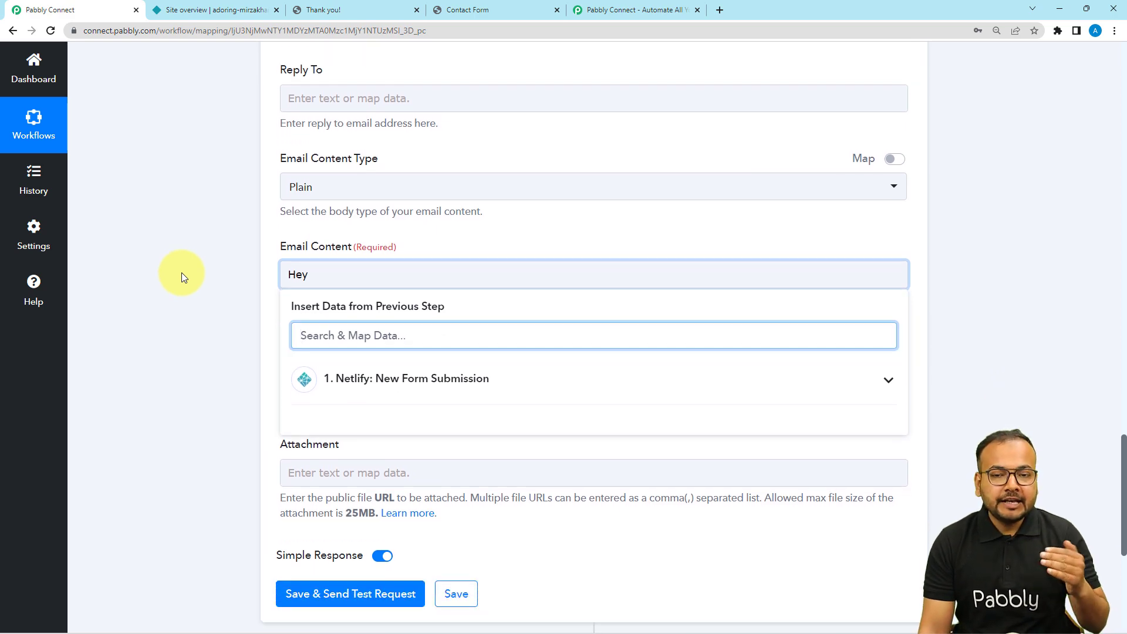
pyautogui.scroll(12, 185, 282)
pyautogui.scroll(8, 187, 273)
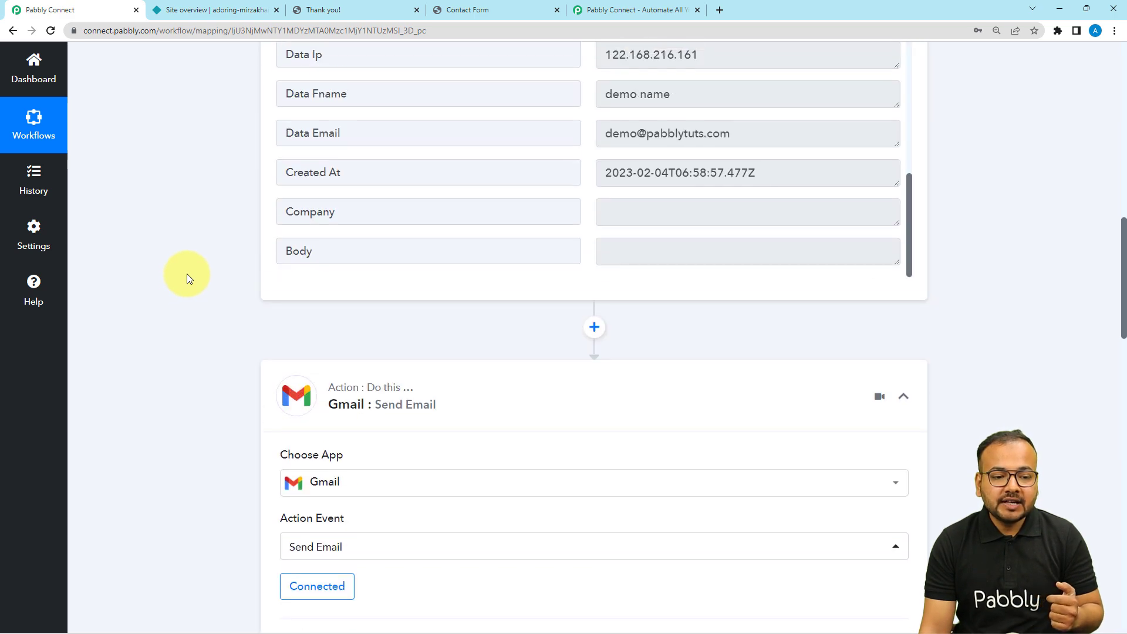
pyautogui.scroll(-3, 187, 273)
pyautogui.scroll(-18, 186, 279)
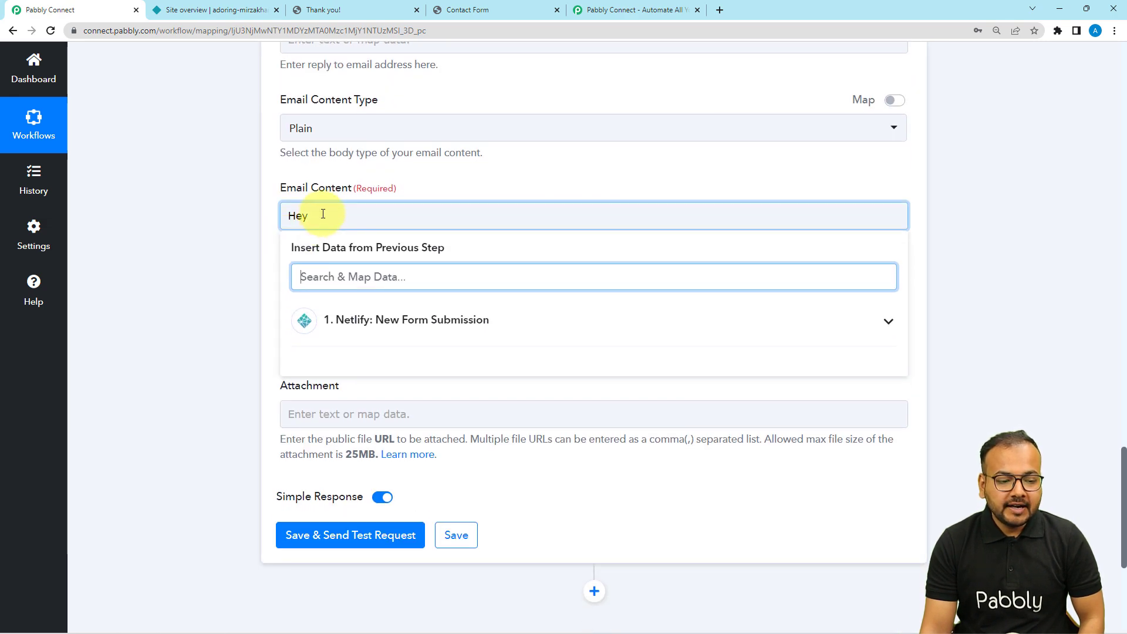
pyautogui.click(311, 216)
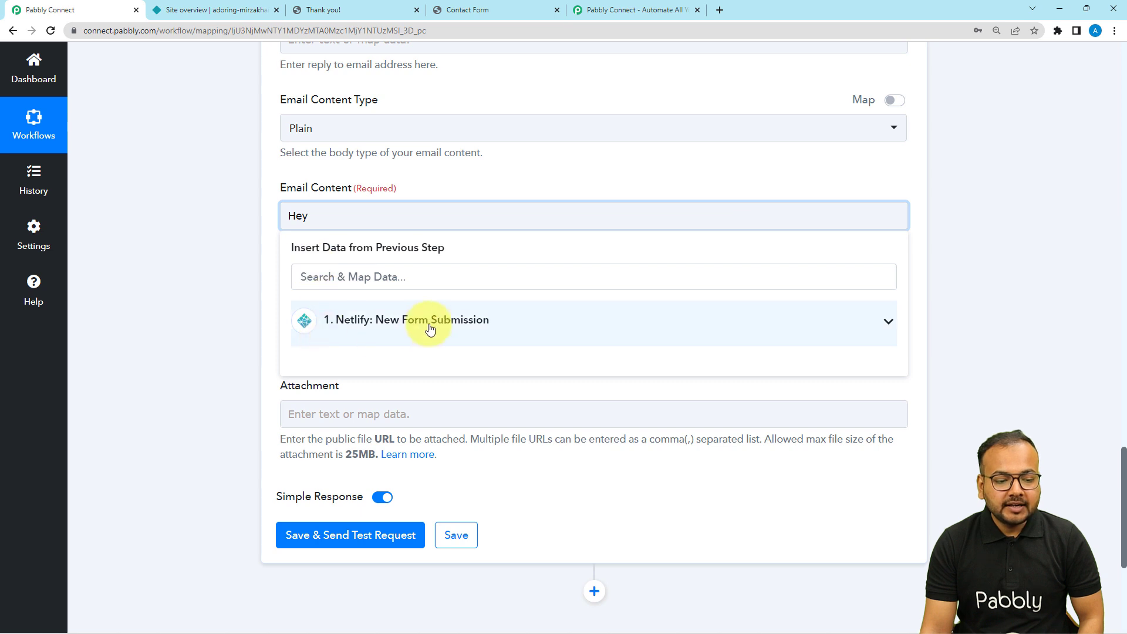
pyautogui.click(381, 338)
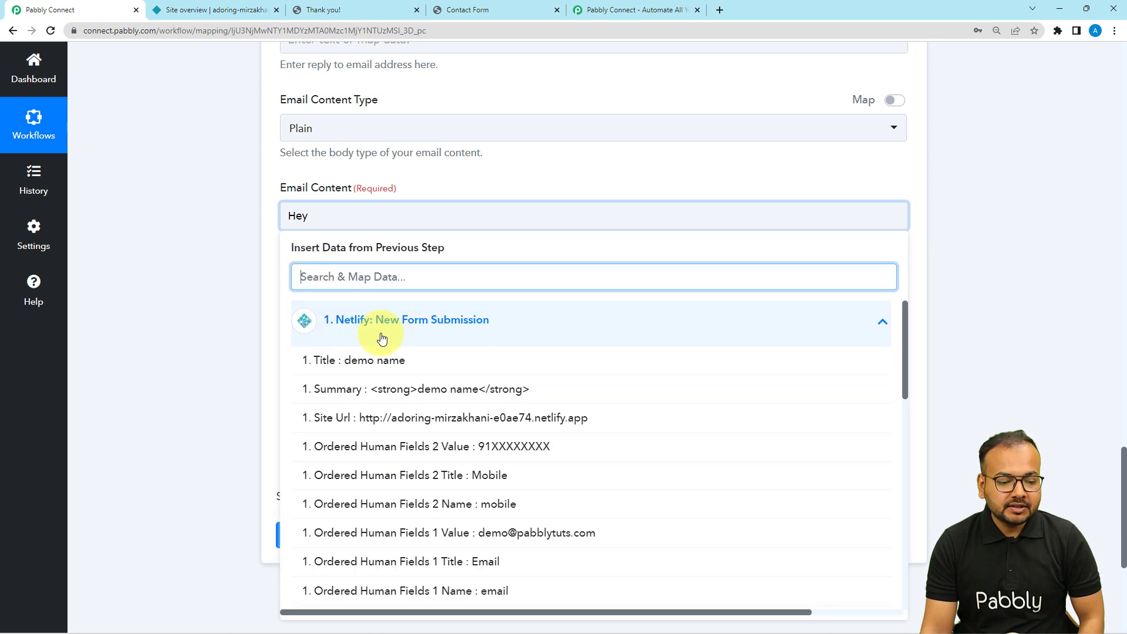
pyautogui.click(379, 373)
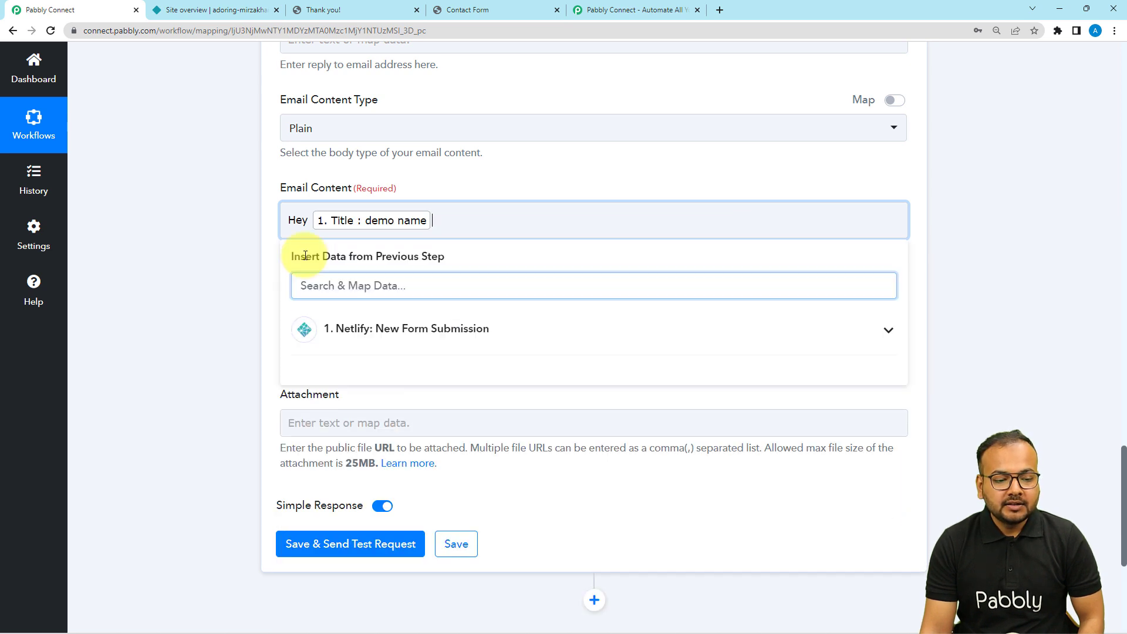
# Step: Add a comma, then a new line: 'Thank your for submitting our form. Now you will receive specialoffe'
pyautogui.write(',')
pyautogui.press('Return')
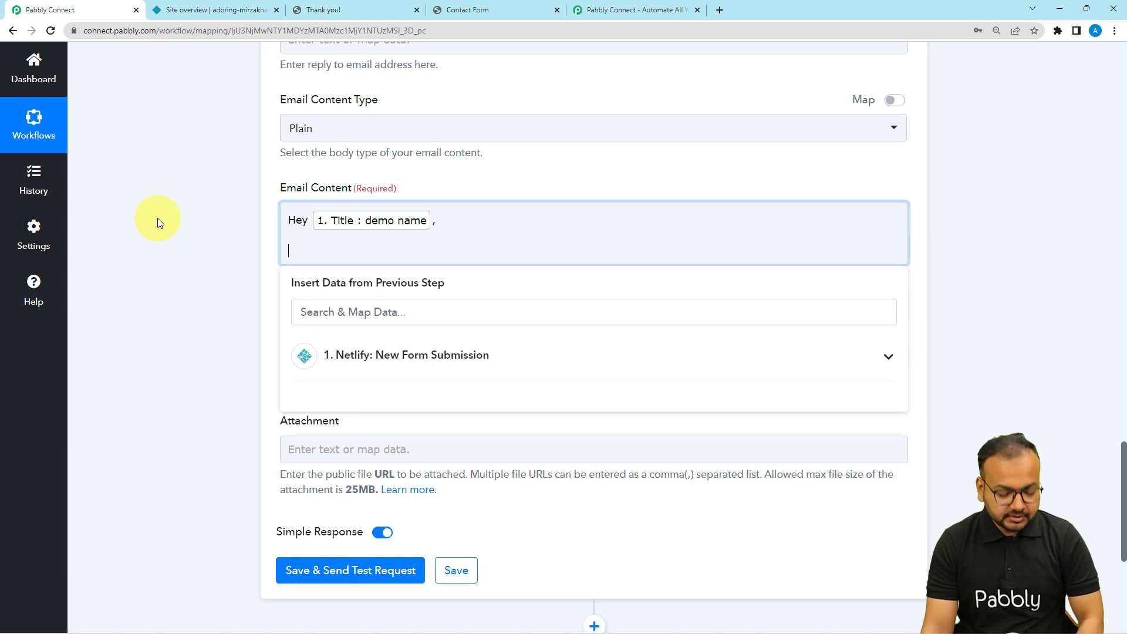
pyautogui.write('Thank')
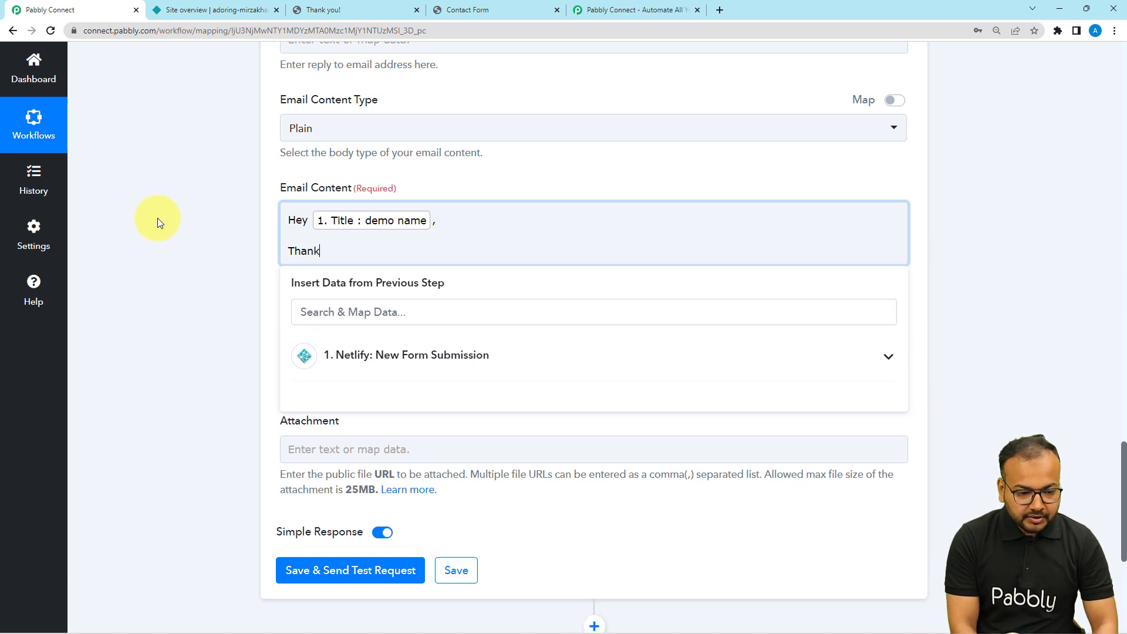
pyautogui.write(' your ')
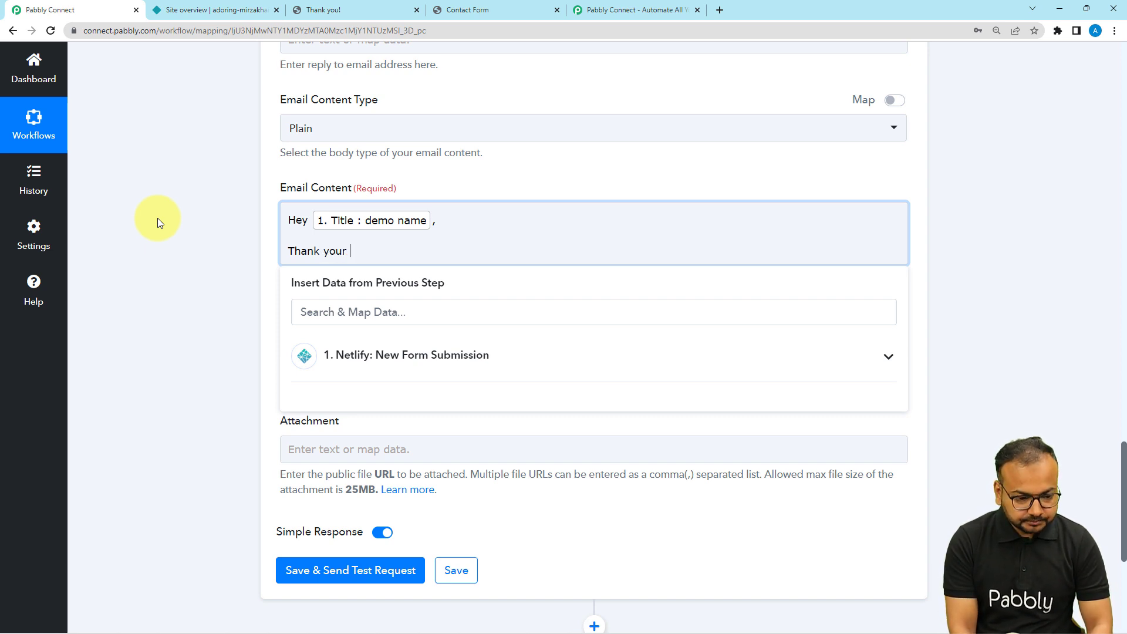
pyautogui.press('BackSpace')
pyautogui.press('BackSpace')
pyautogui.write(' for su')
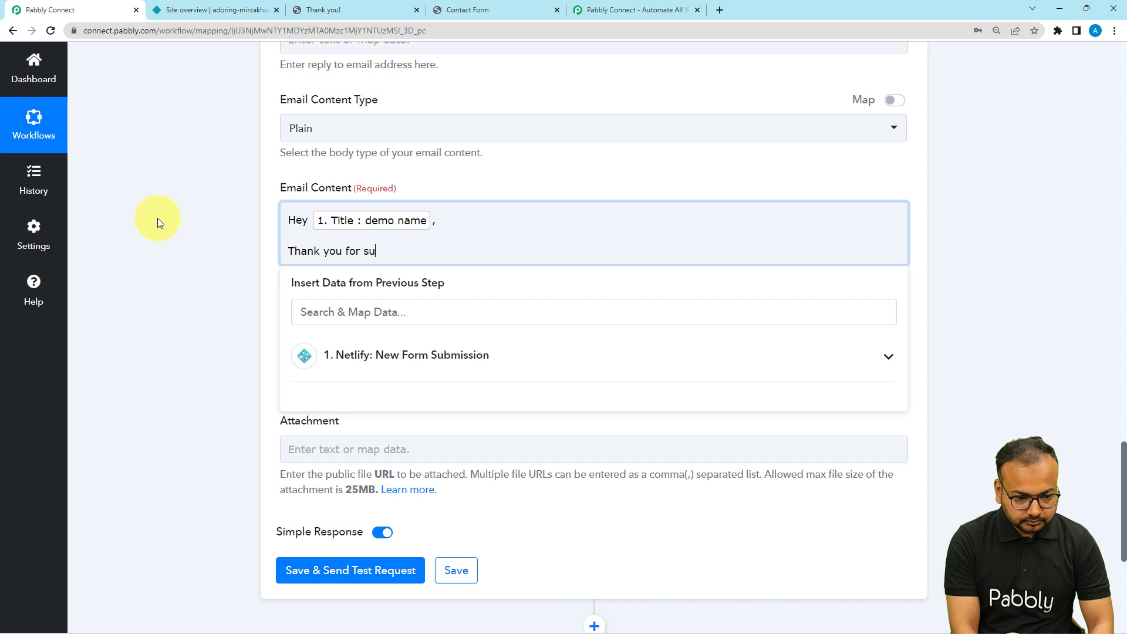
pyautogui.write('bmitting ')
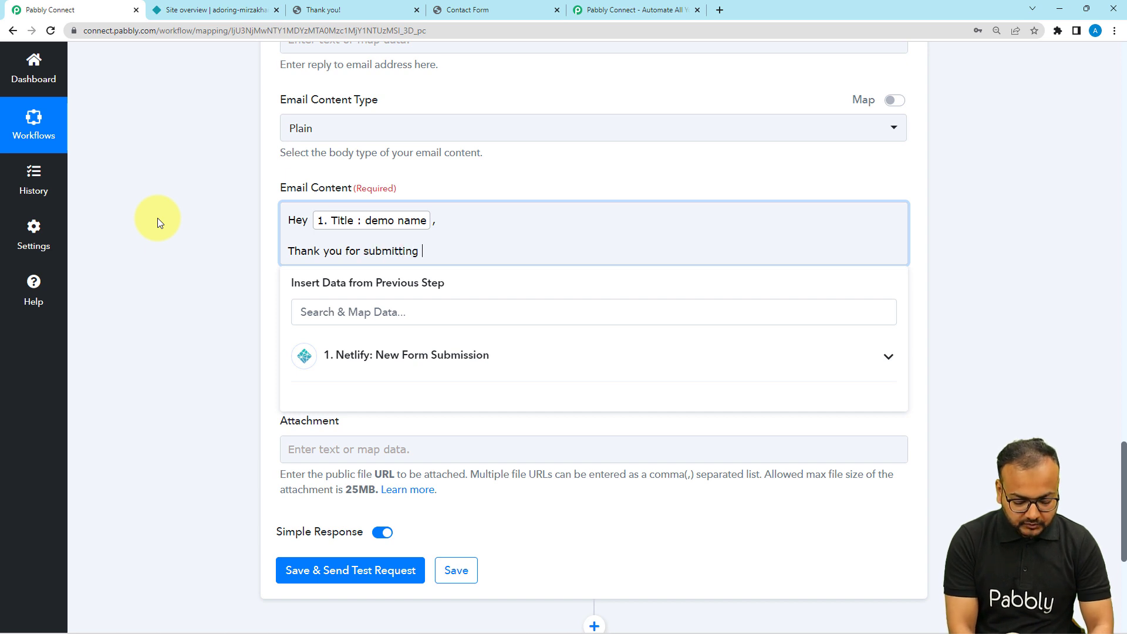
pyautogui.write('our form')
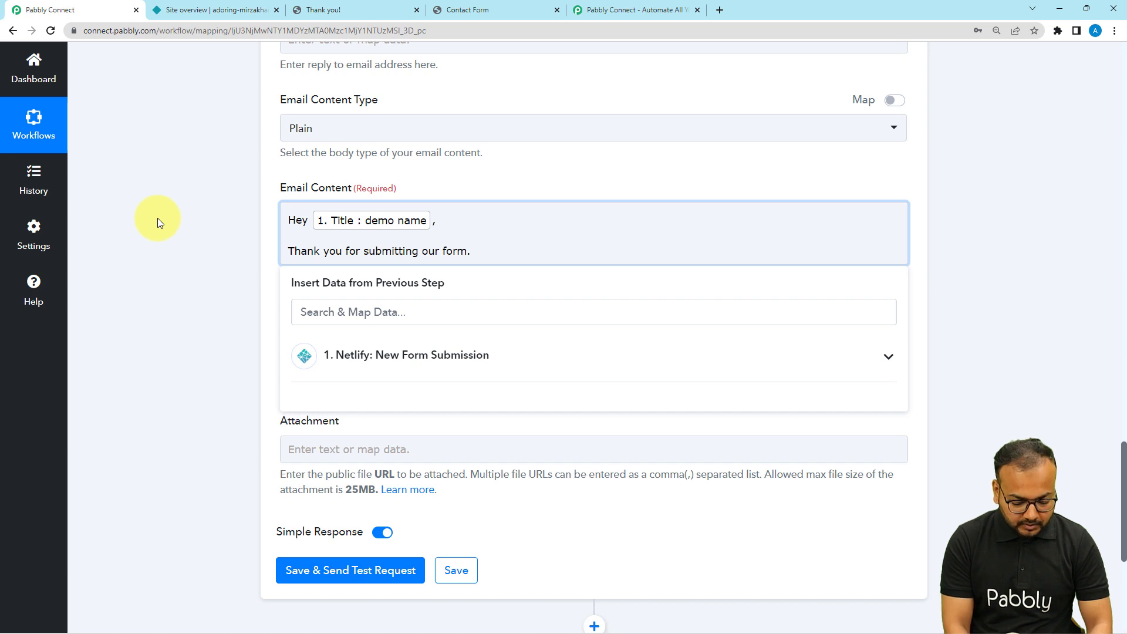
pyautogui.write('. Now you')
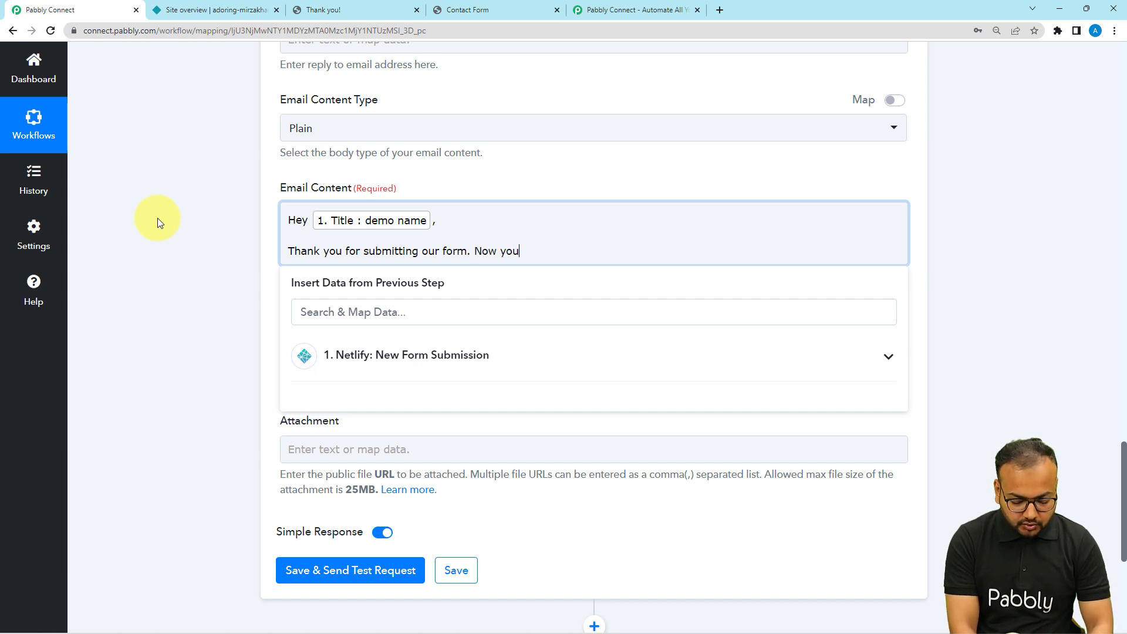
pyautogui.write(' will r')
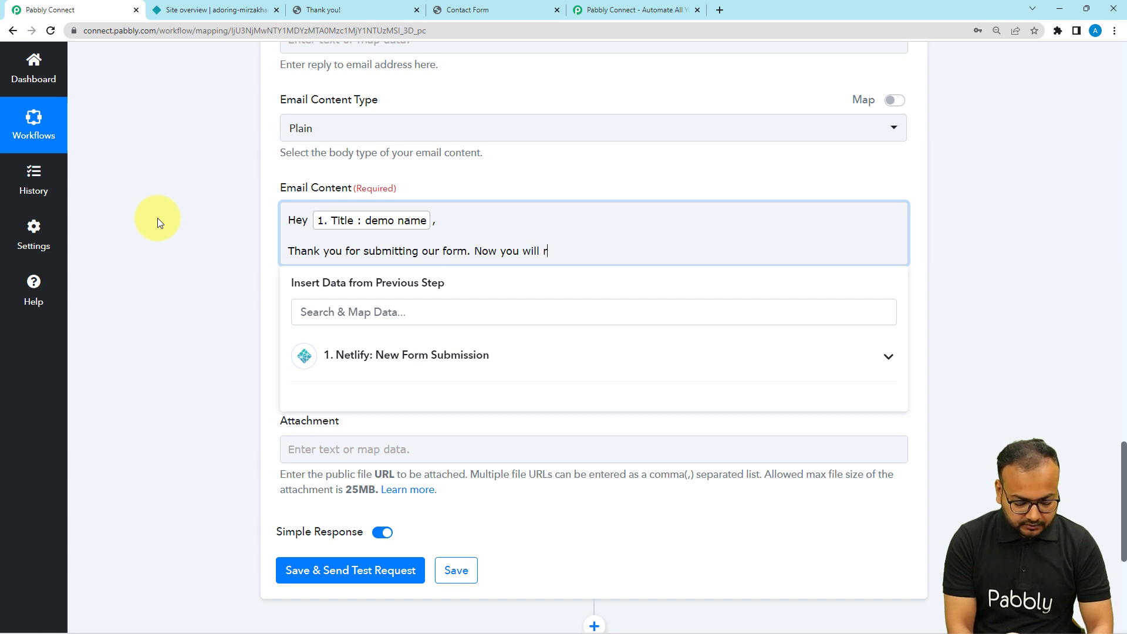
pyautogui.write('eceive special')
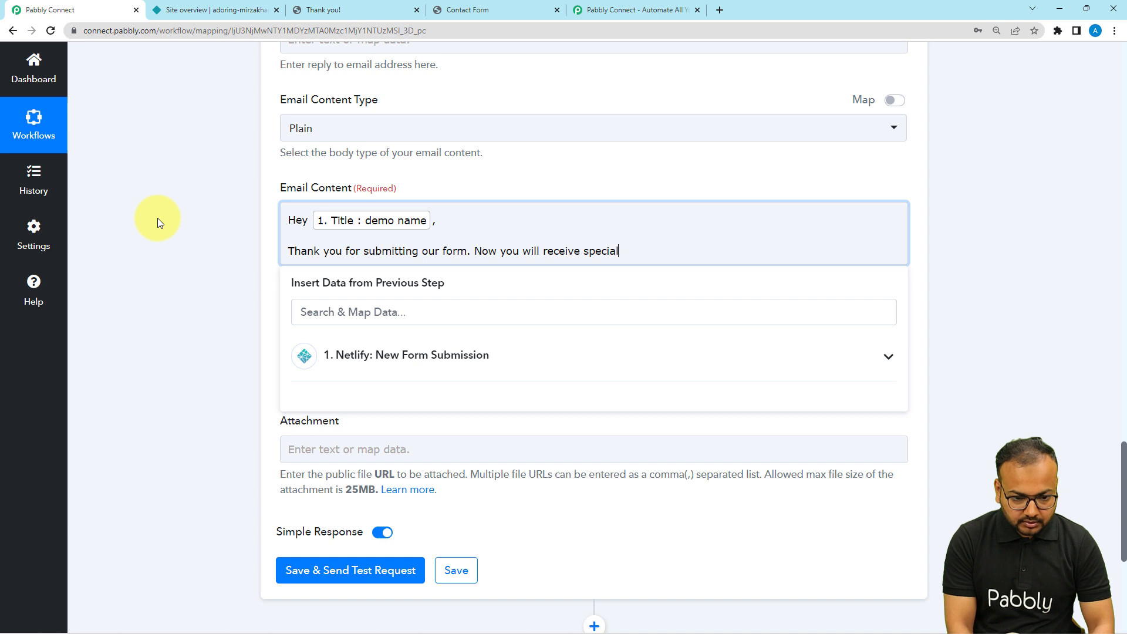
pyautogui.write('offers and exclusive content from our side.')
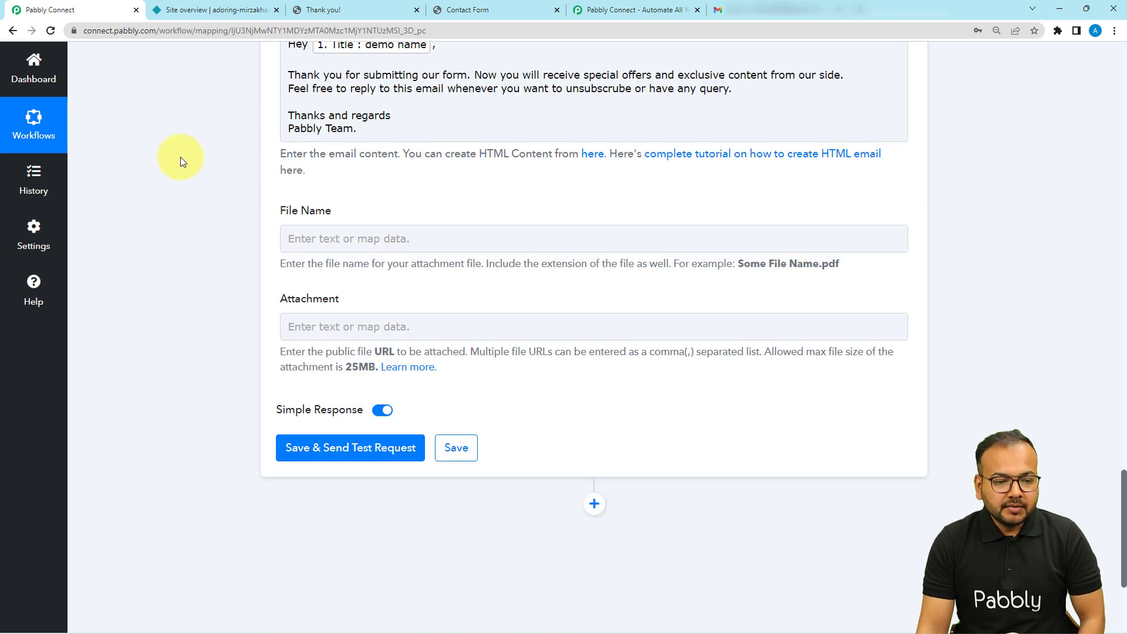
# Step: Review the finished email body, then switch to the Gmail inbox with its empty Primary tab
pyautogui.scroll(2, 181, 156)
pyautogui.click(322, 192)
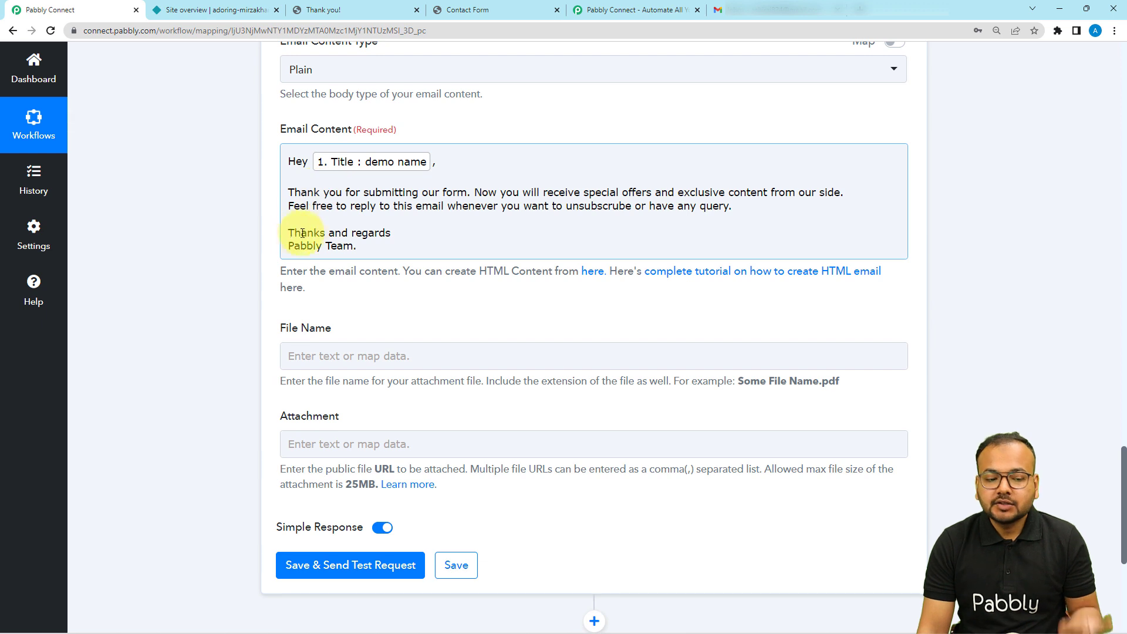
pyautogui.click(234, 212)
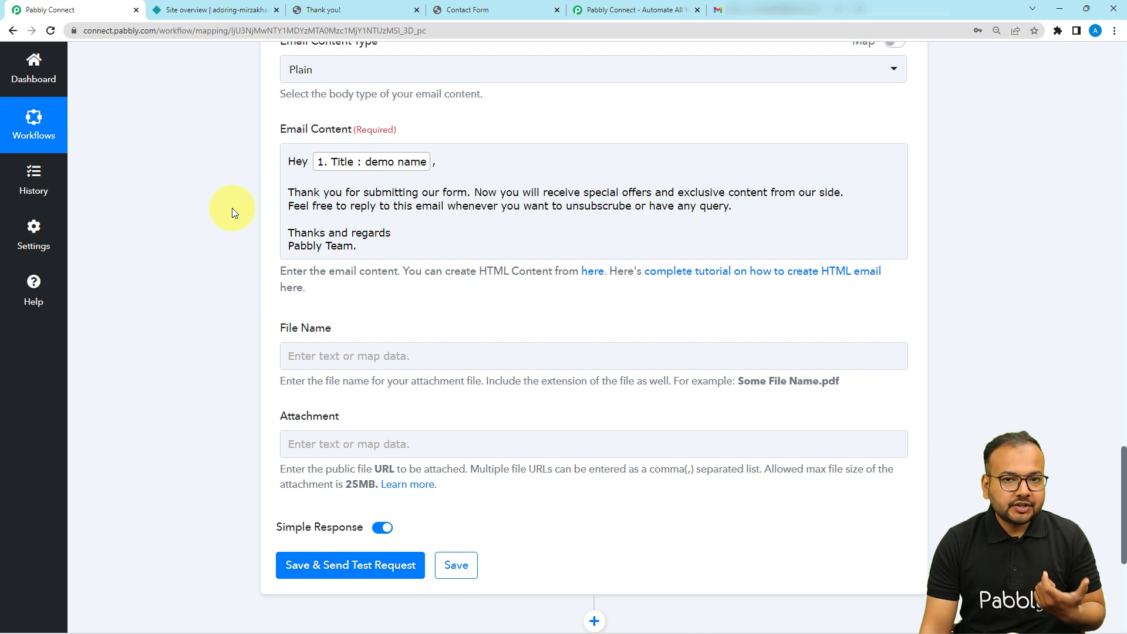
pyautogui.scroll(-2, 231, 207)
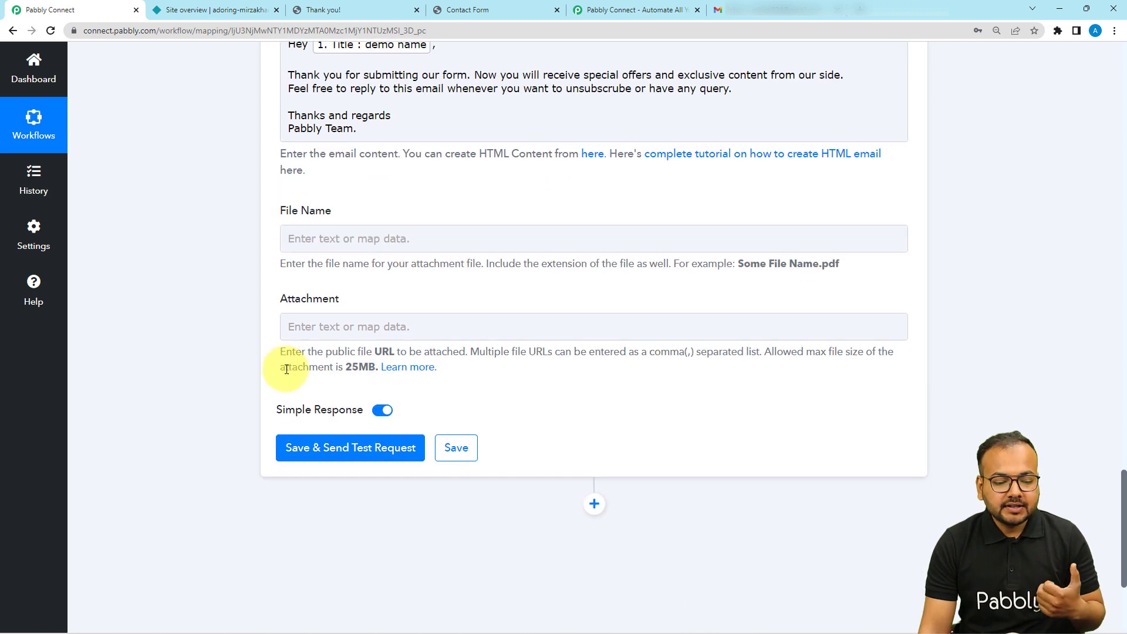
pyautogui.scroll(1, 511, 397)
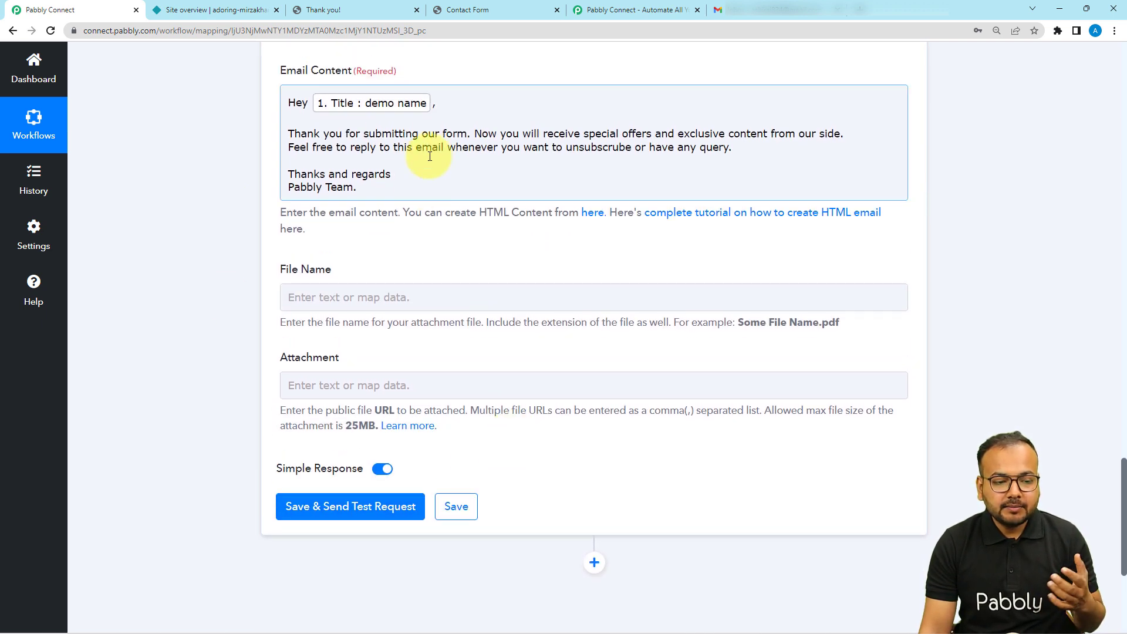
pyautogui.click(287, 197)
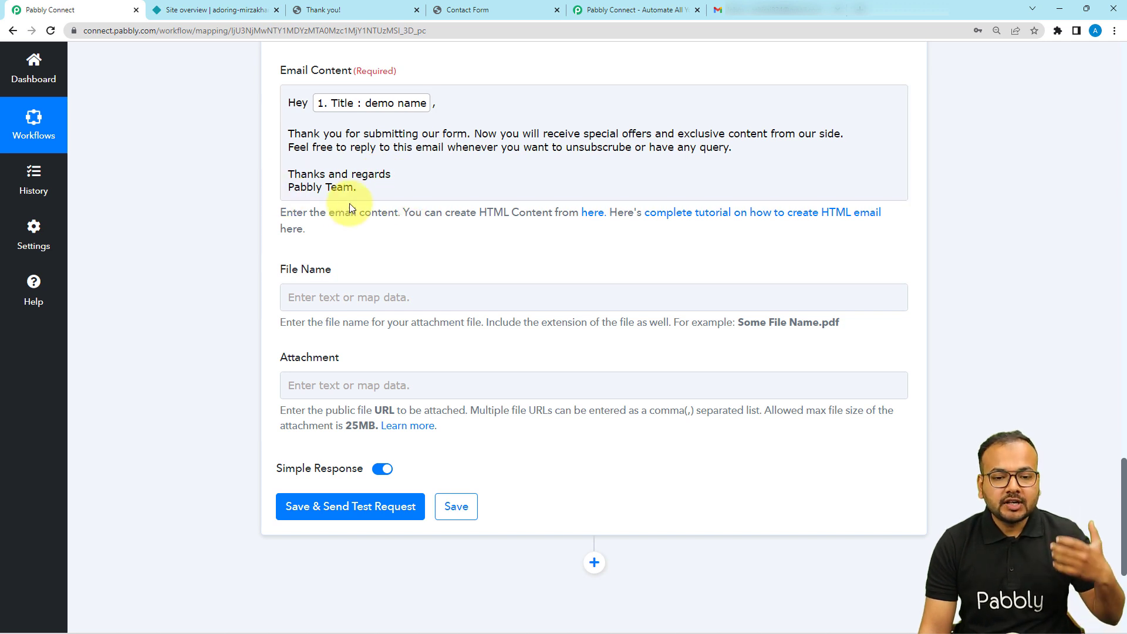
pyautogui.click(756, 10)
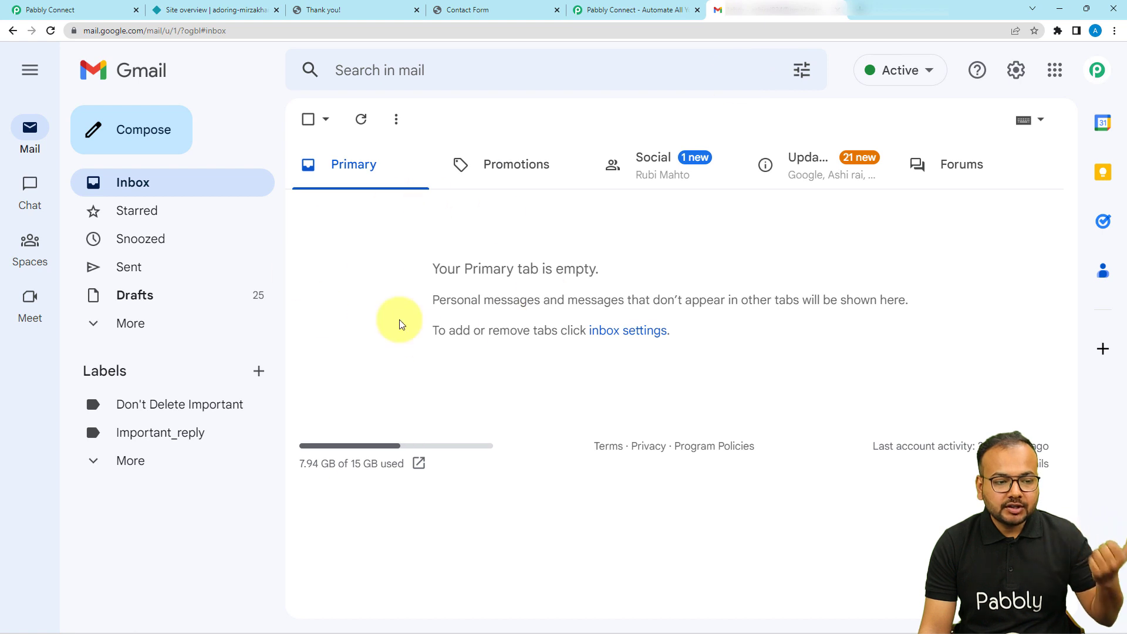
# Step: Save the Gmail step and send a test request, confirming status sent, then check Gmail
pyautogui.click(91, 10)
pyautogui.scroll(-1, 144, 274)
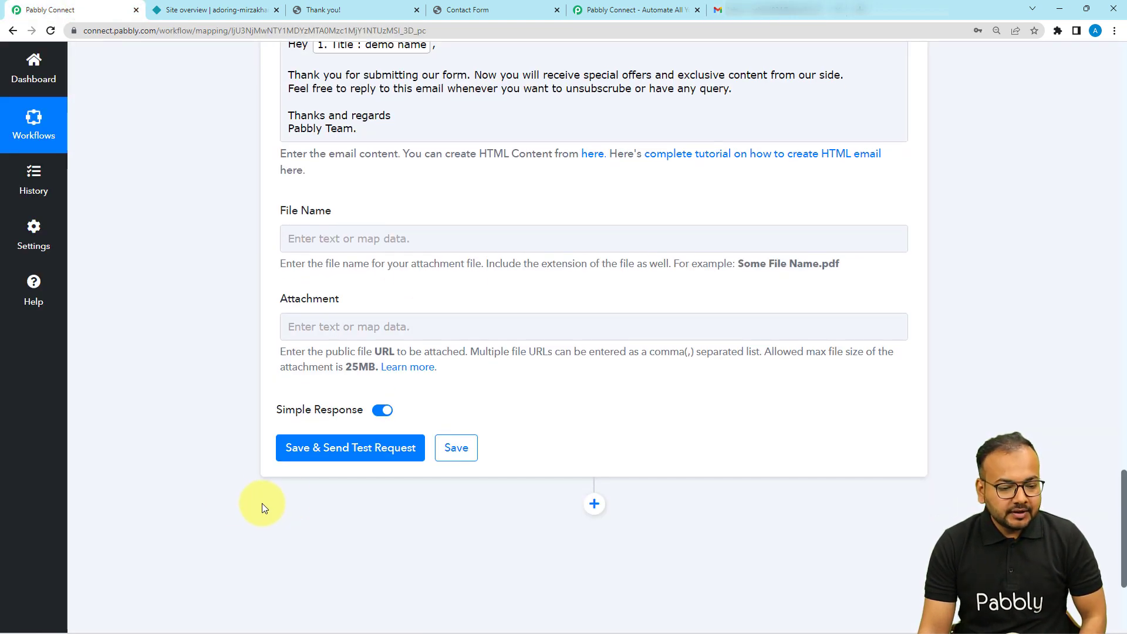
pyautogui.click(297, 448)
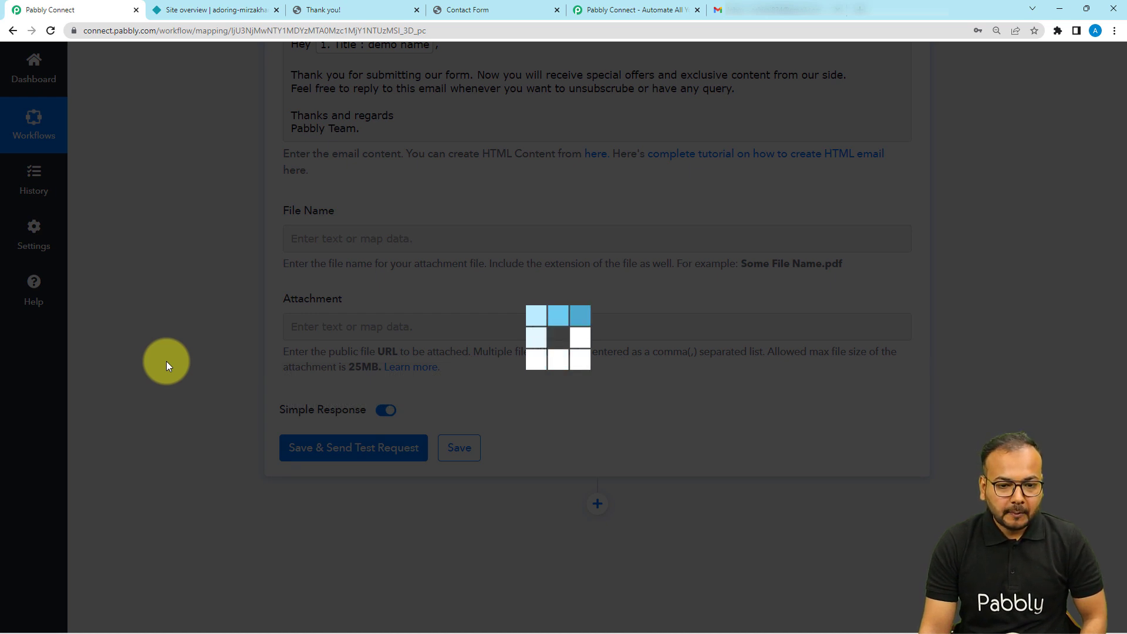
pyautogui.scroll(-4, 167, 361)
pyautogui.scroll(-1, 167, 361)
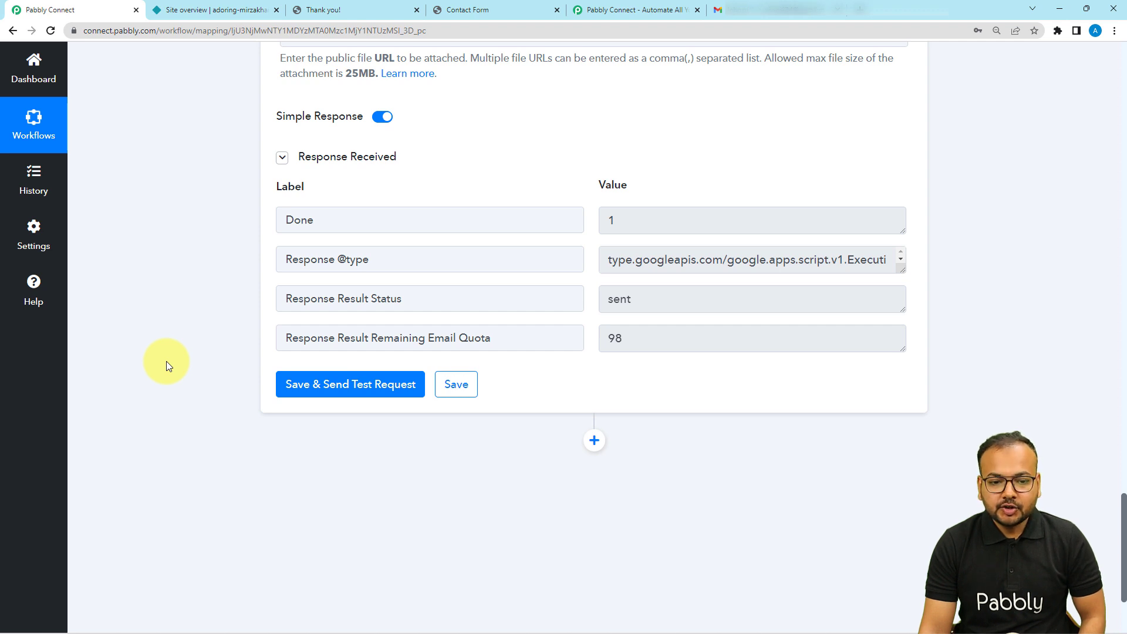
pyautogui.click(741, 10)
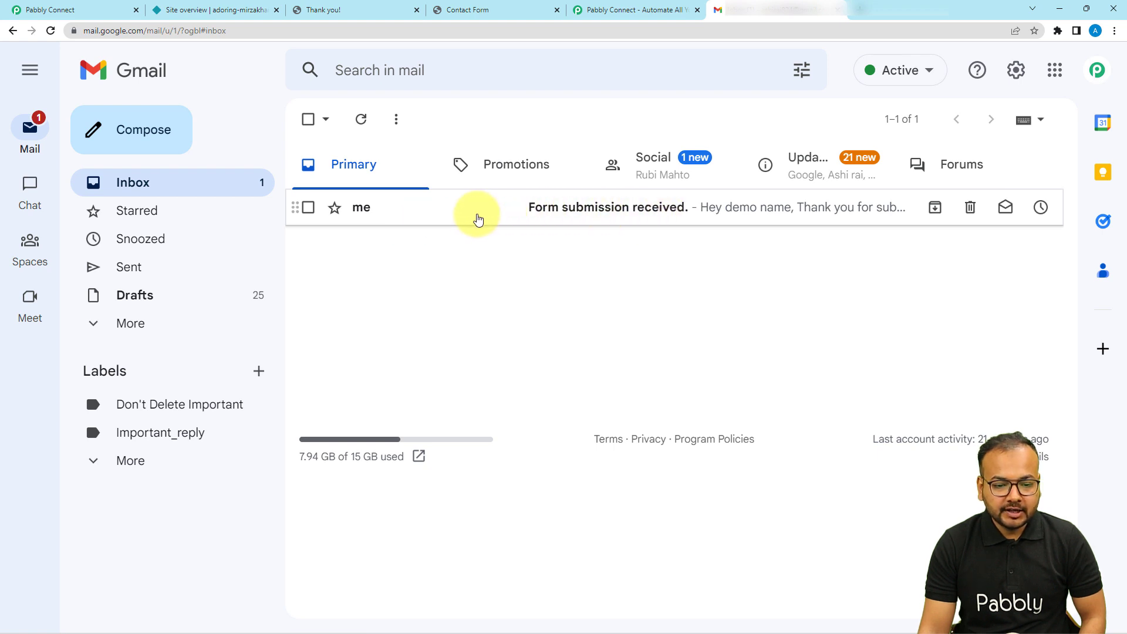
# Step: Open the 'Form submission received.' email, then return to the Pabbly Connect workflow
pyautogui.click(478, 219)
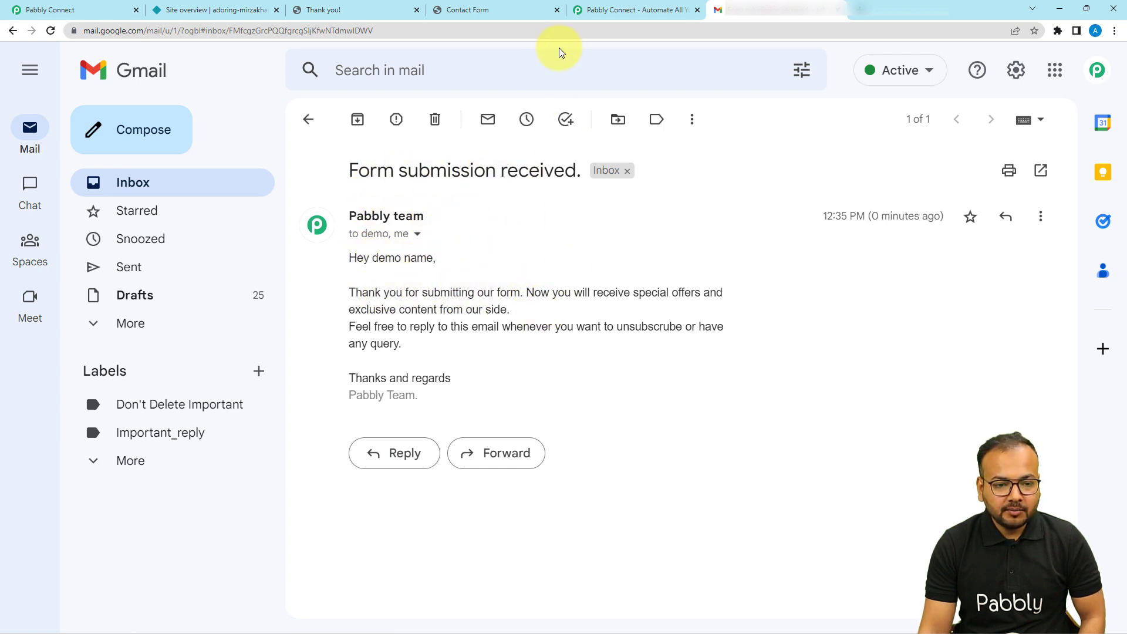
pyautogui.click(92, 6)
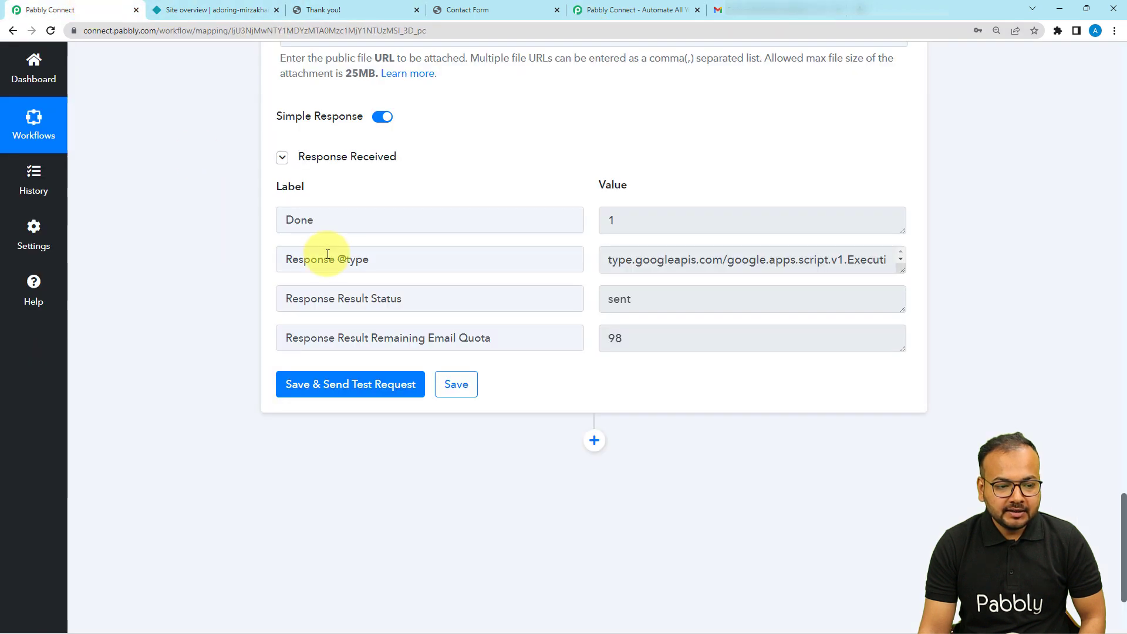
# Step: Compare the email template with the received message, then collapse the Response Received table
pyautogui.scroll(8, 322, 259)
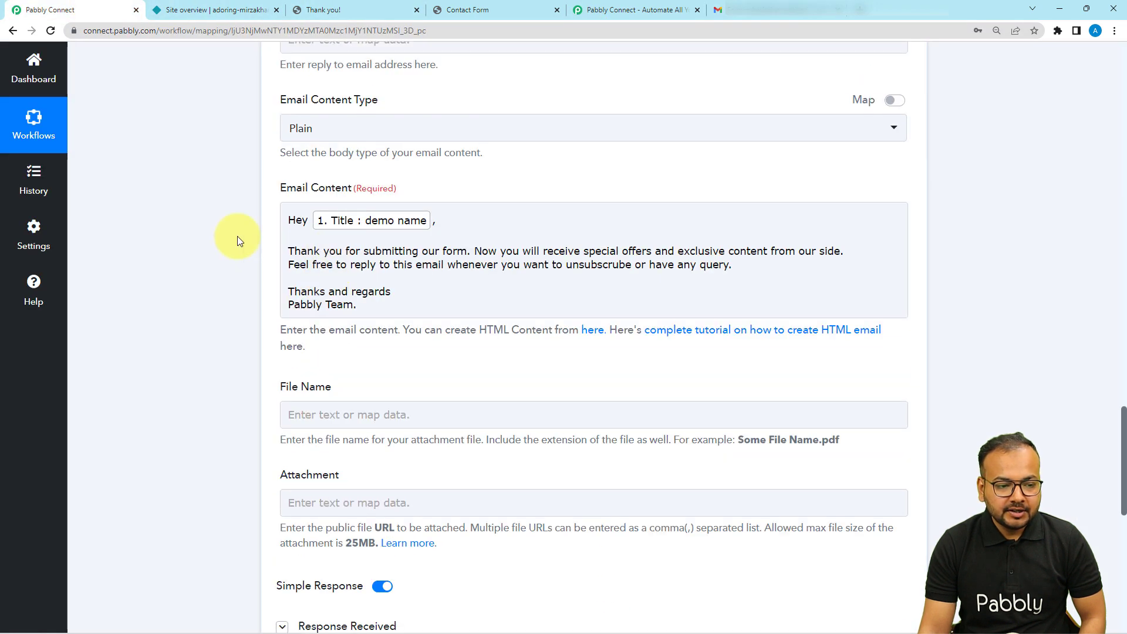
pyautogui.scroll(4, 238, 236)
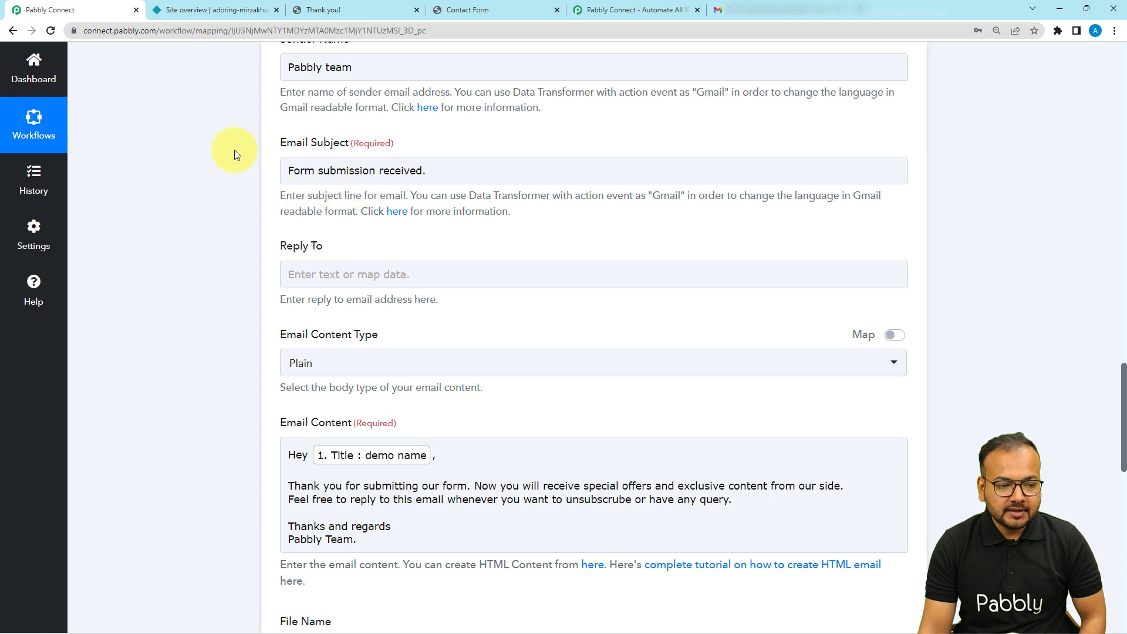
pyautogui.scroll(1, 219, 132)
pyautogui.scroll(-5, 175, 237)
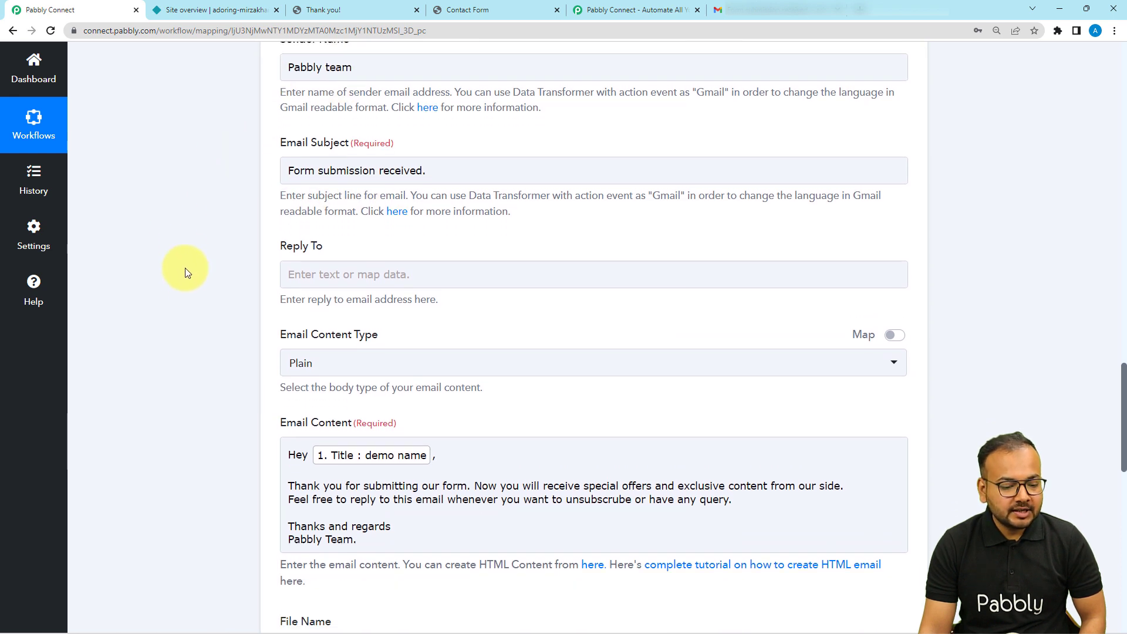
pyautogui.click(289, 265)
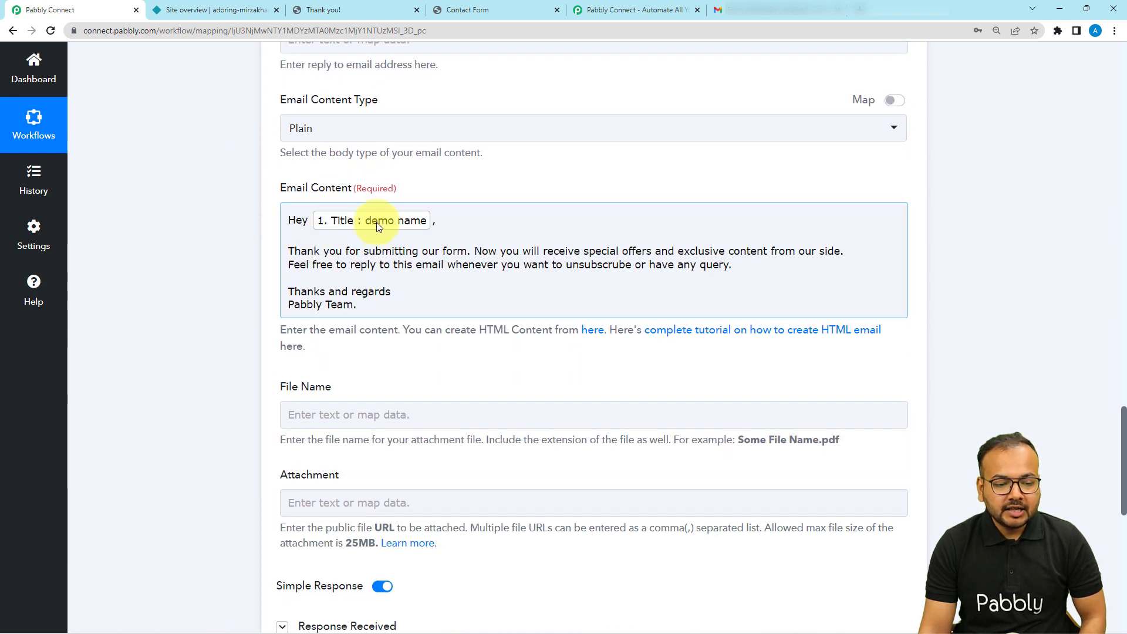
pyautogui.click(781, 9)
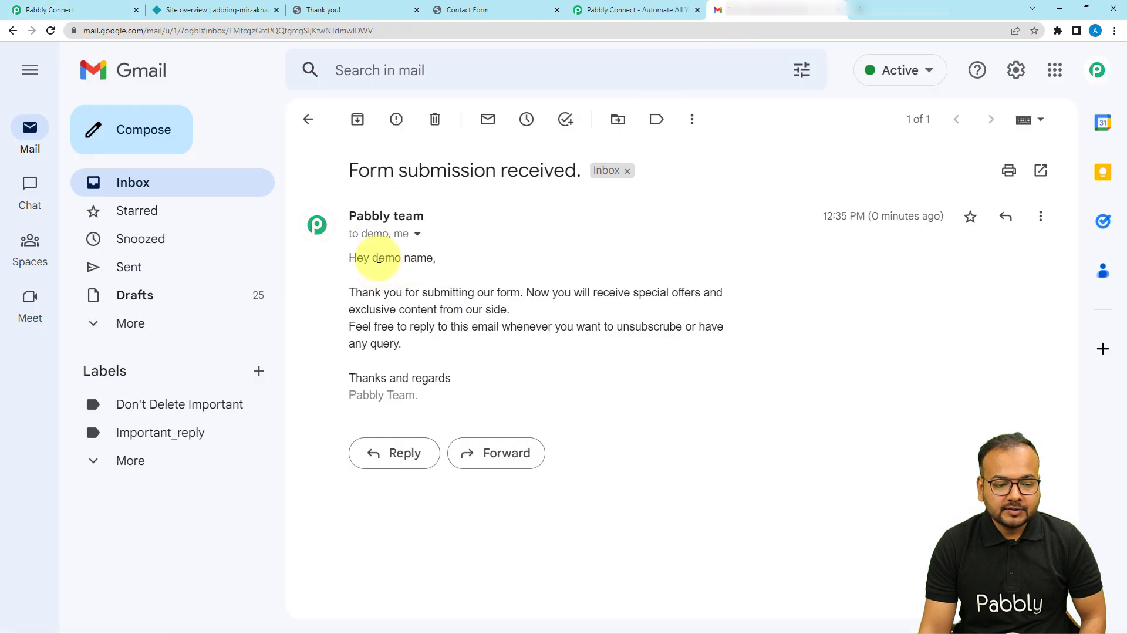
pyautogui.click(106, 16)
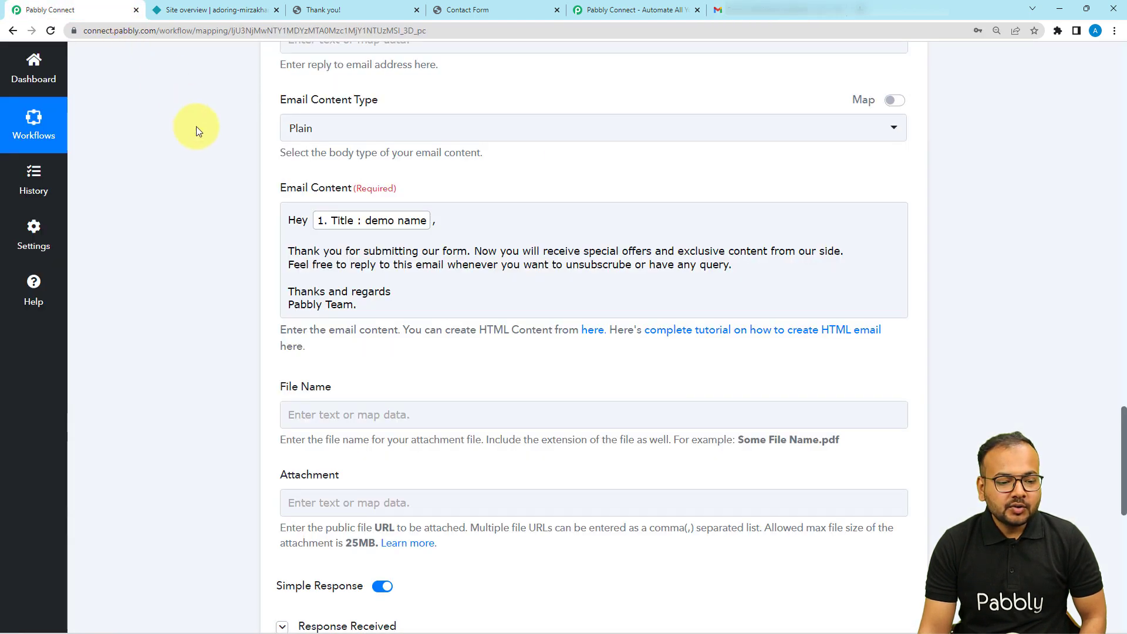
pyautogui.scroll(-6, 219, 225)
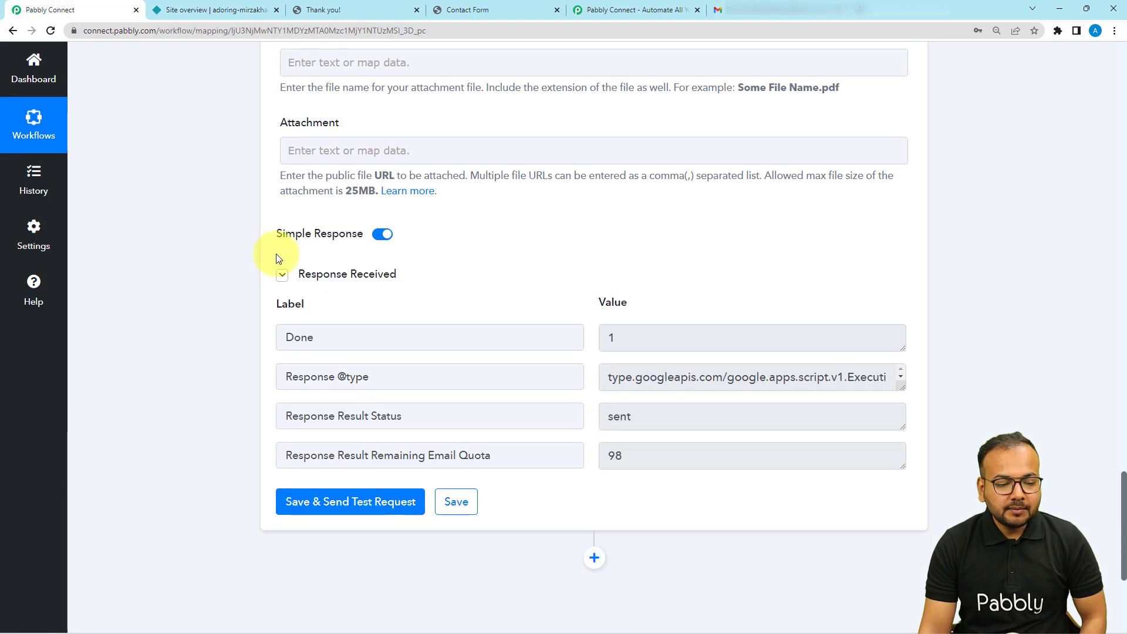
pyautogui.click(309, 279)
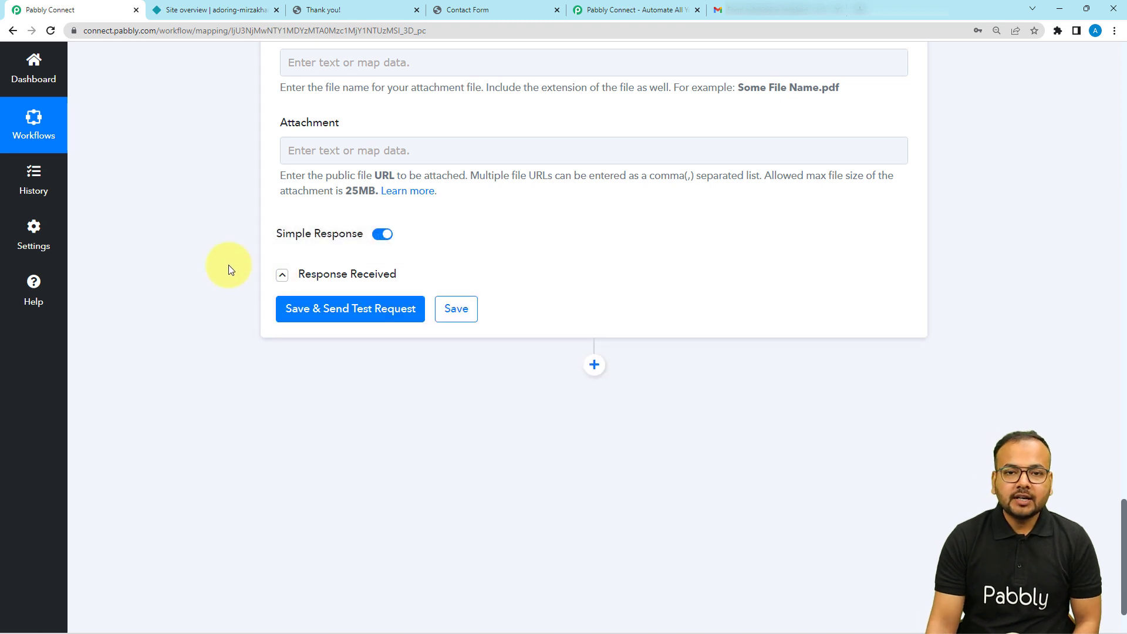